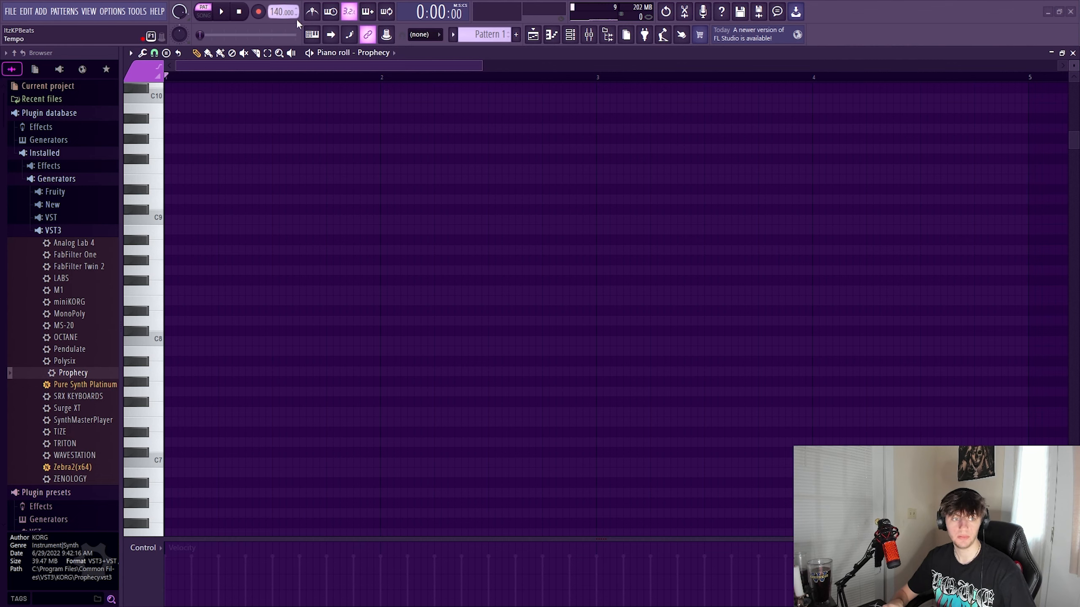
# Step: Open the playlist and bring up the options for the project tempo
pyautogui.click(533, 34)
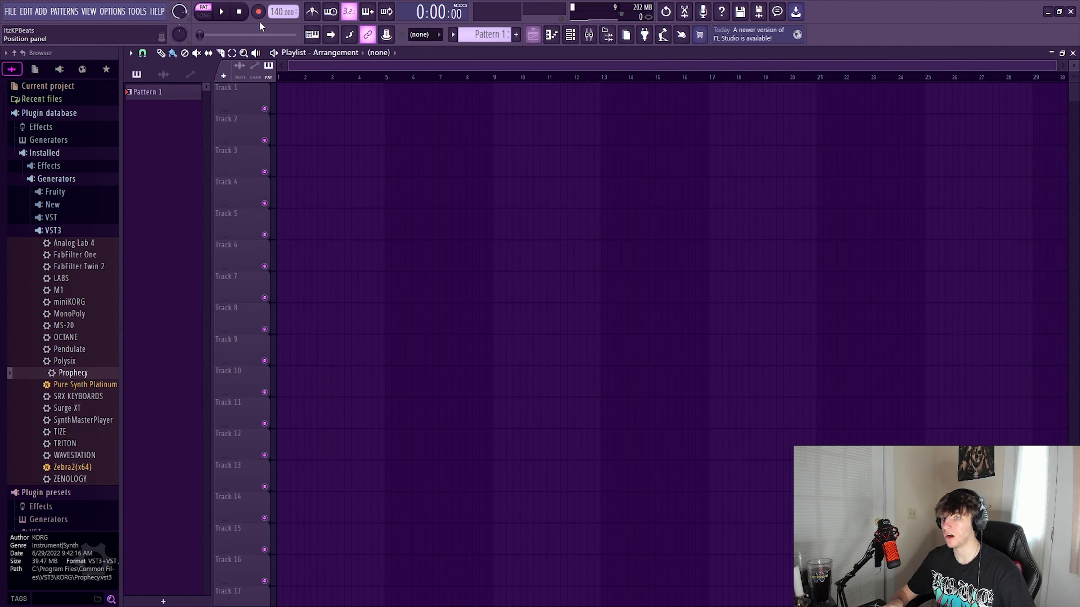
pyautogui.rightClick(276, 11)
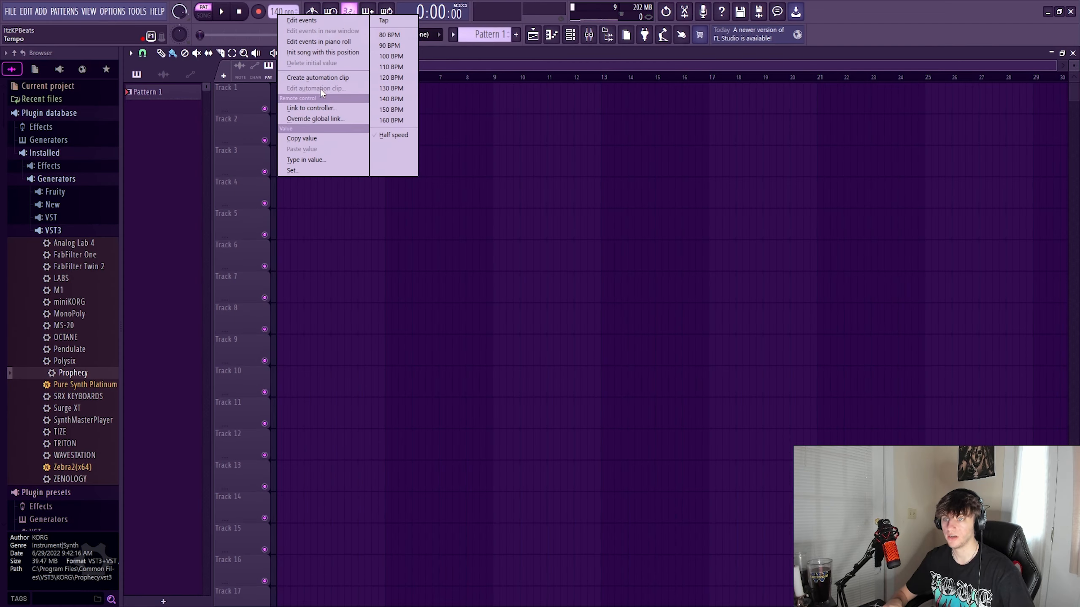
pyautogui.click(569, 233)
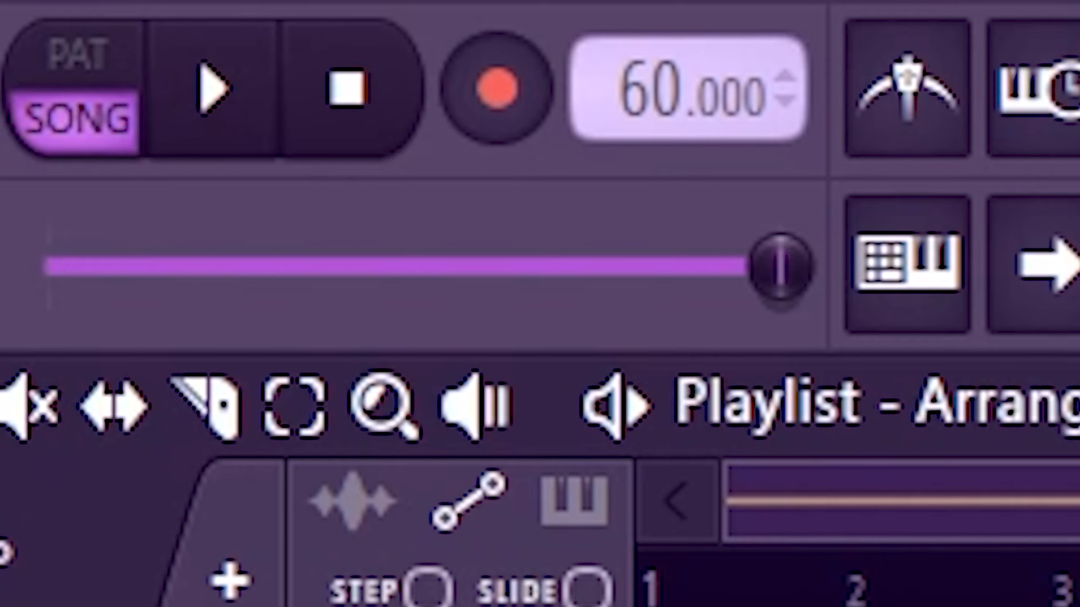
pyautogui.moveTo(1079, 562); pyautogui.dragTo(446, 548)
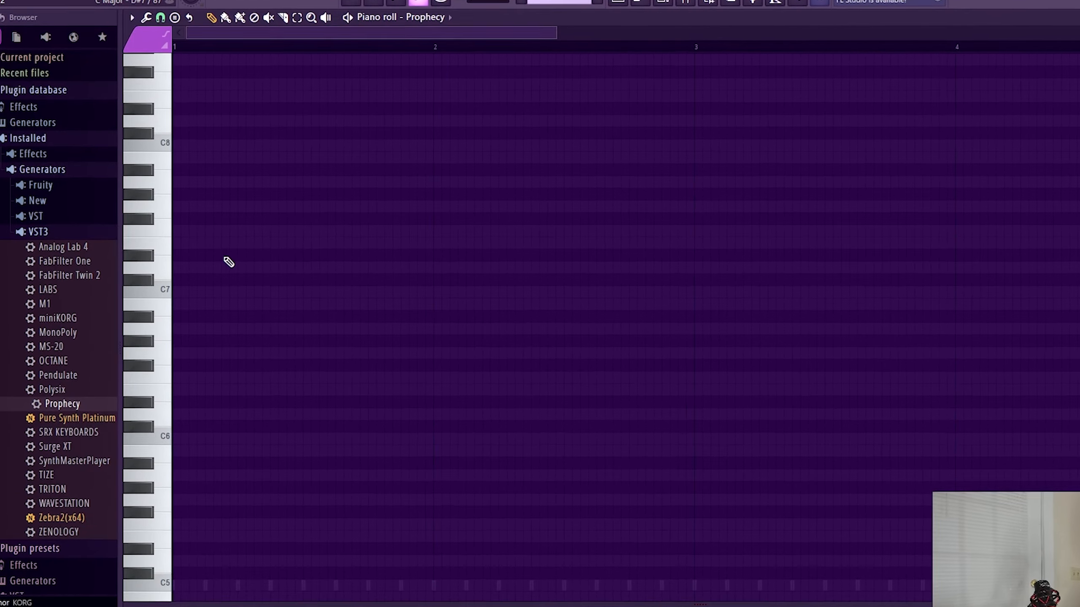
# Step: Draw a chord of D5, F5 and A5 at the start of the empty Prophecy piano roll
pyautogui.scroll(-6, 227, 262)
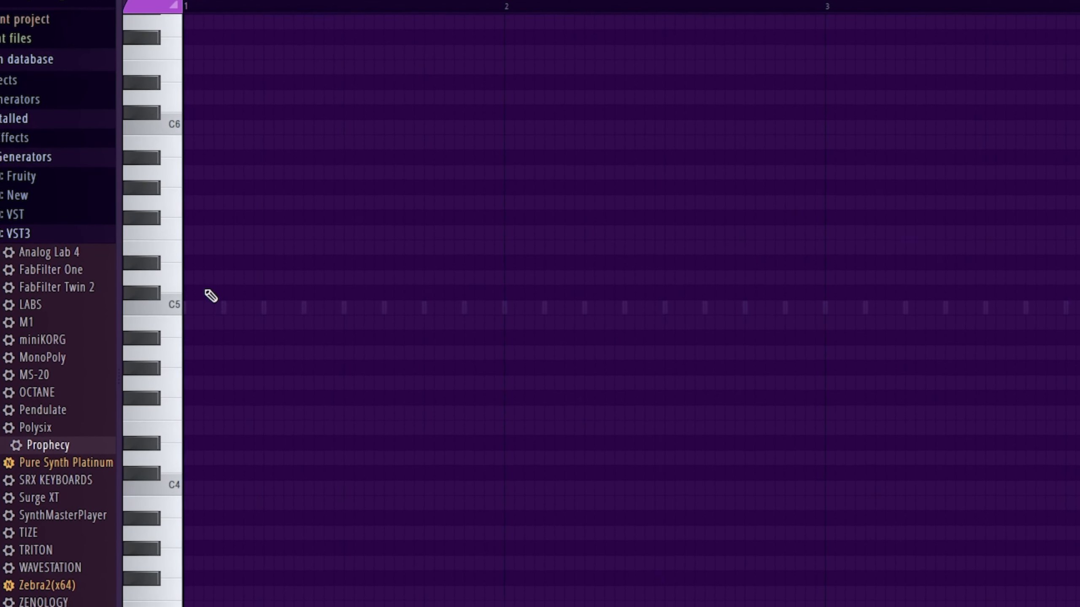
pyautogui.click(204, 278)
pyautogui.click(195, 234)
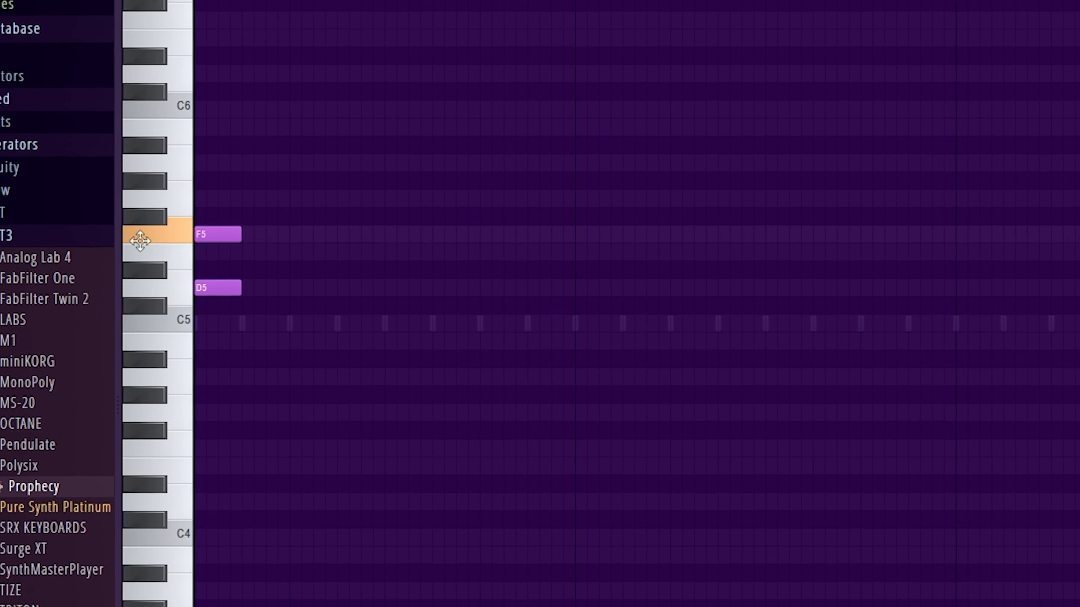
pyautogui.click(197, 163)
pyautogui.scroll(2, 207, 293)
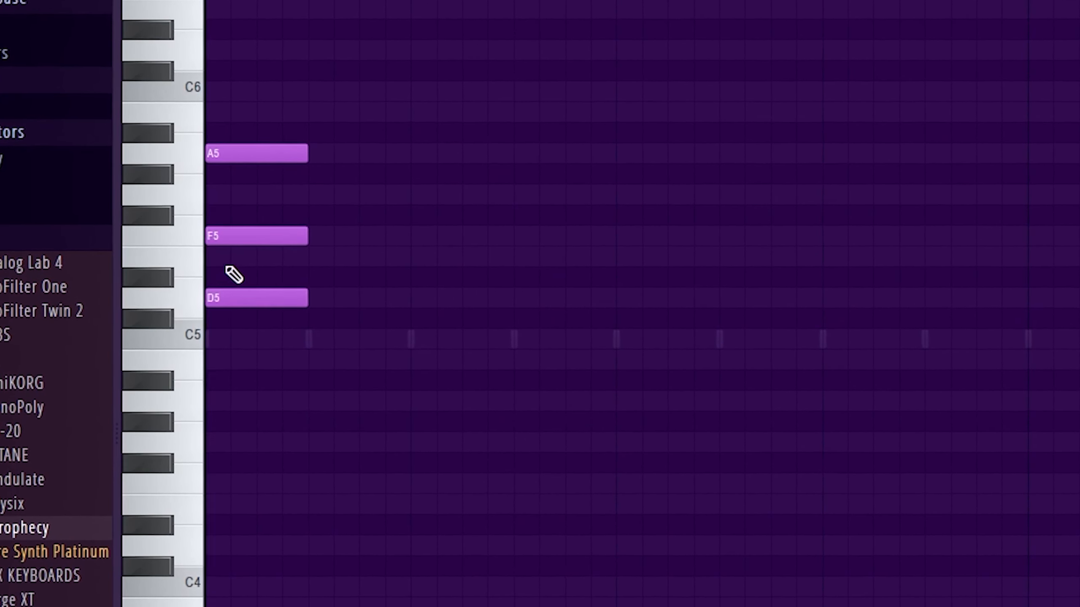
pyautogui.scroll(1, 235, 174)
pyautogui.click(225, 154)
pyautogui.scroll(1, 231, 141)
pyautogui.click(248, 128)
pyautogui.scroll(1, 268, 157)
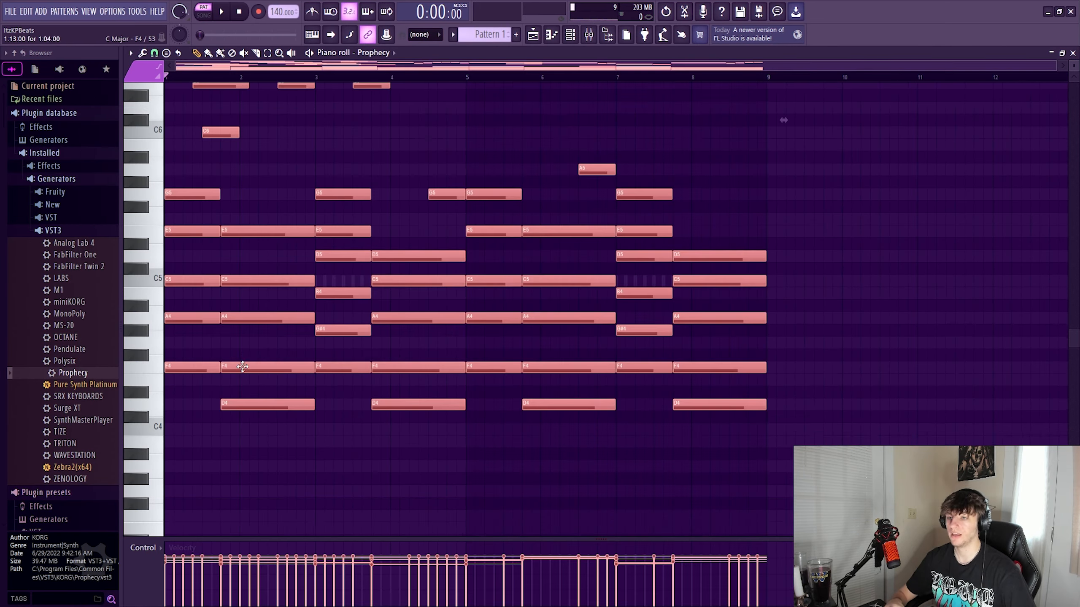
# Step: Examine the stacked chords and the melody notes above them in the eight-bar Prophecy pattern
pyautogui.scroll(3, 243, 362)
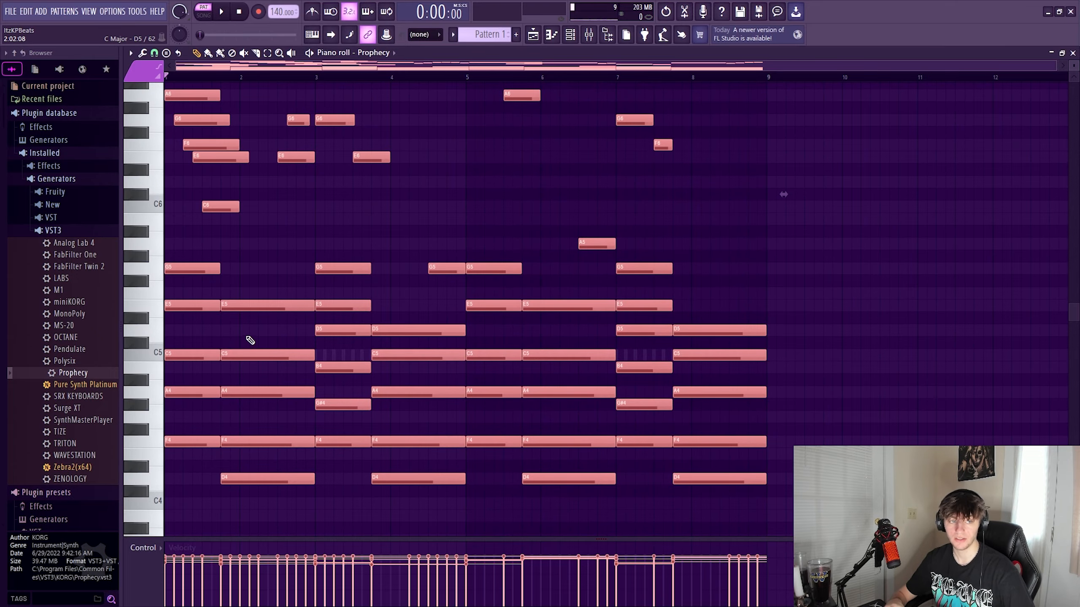
pyautogui.scroll(3, 289, 163)
pyautogui.scroll(-3, 328, 201)
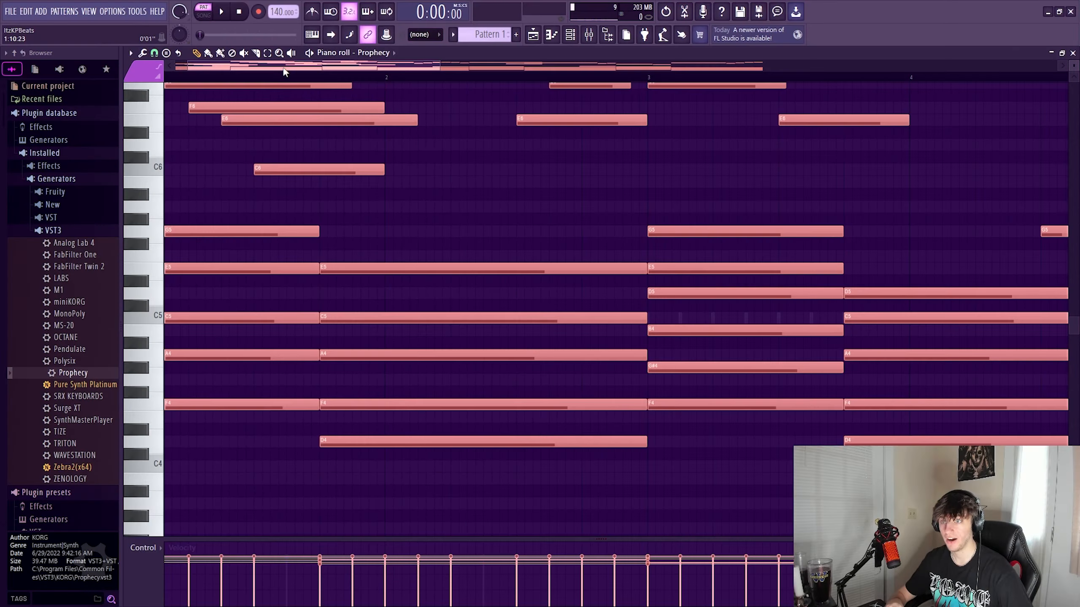
pyautogui.hscroll(-2, 164, 403)
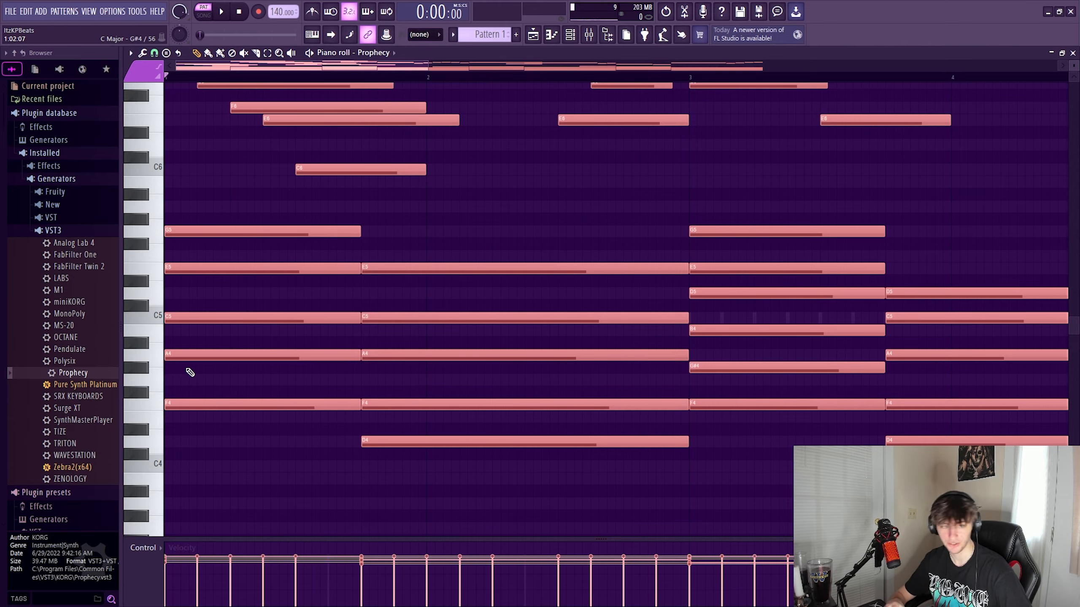
pyautogui.scroll(3, 171, 387)
pyautogui.scroll(3, 210, 404)
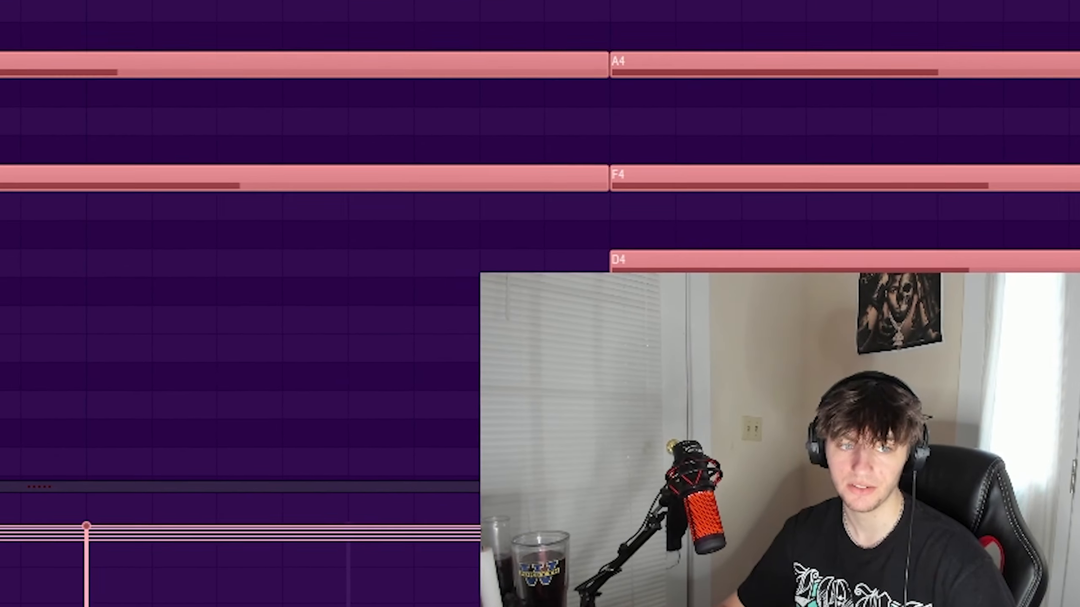
pyautogui.scroll(-5, 540, 128)
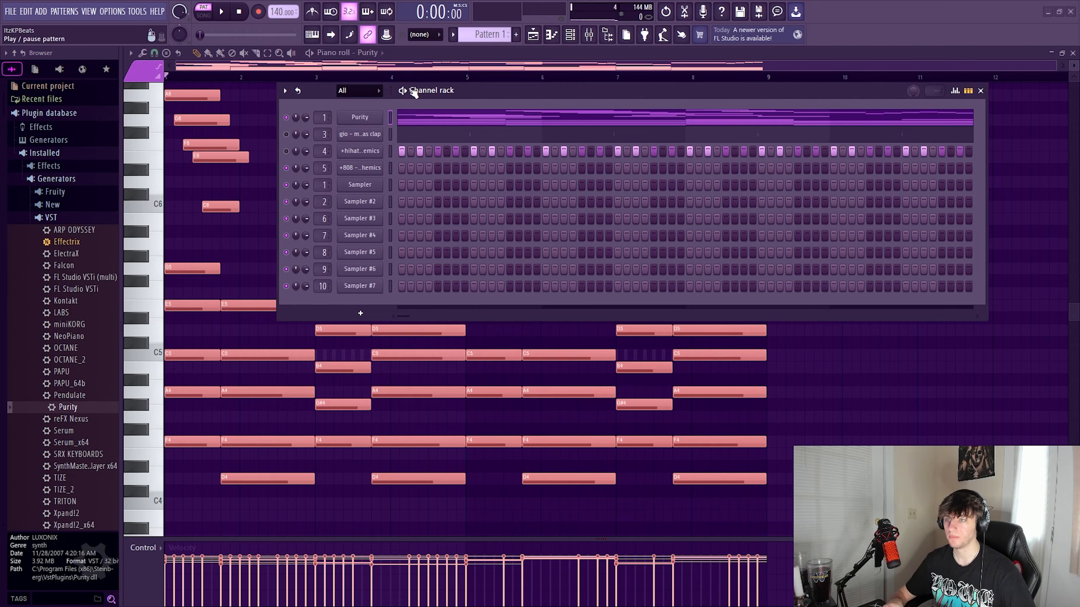
# Step: Open the Purity channel's piano roll, play back the opening bars of the pattern, and stop playback
pyautogui.rightClick(378, 116)
pyautogui.click(404, 116)
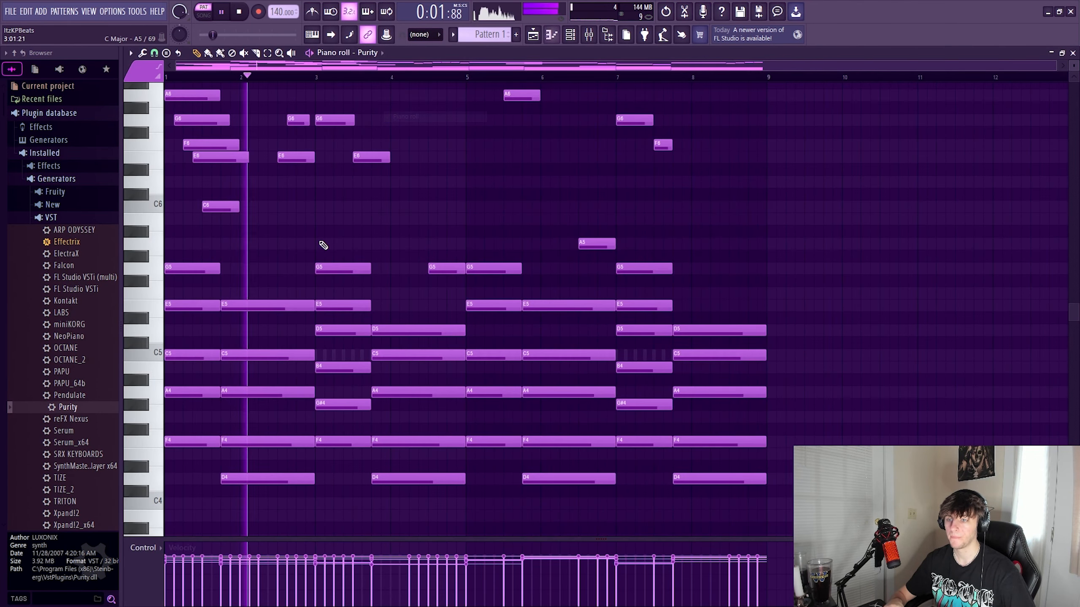
pyautogui.scroll(3, 286, 251)
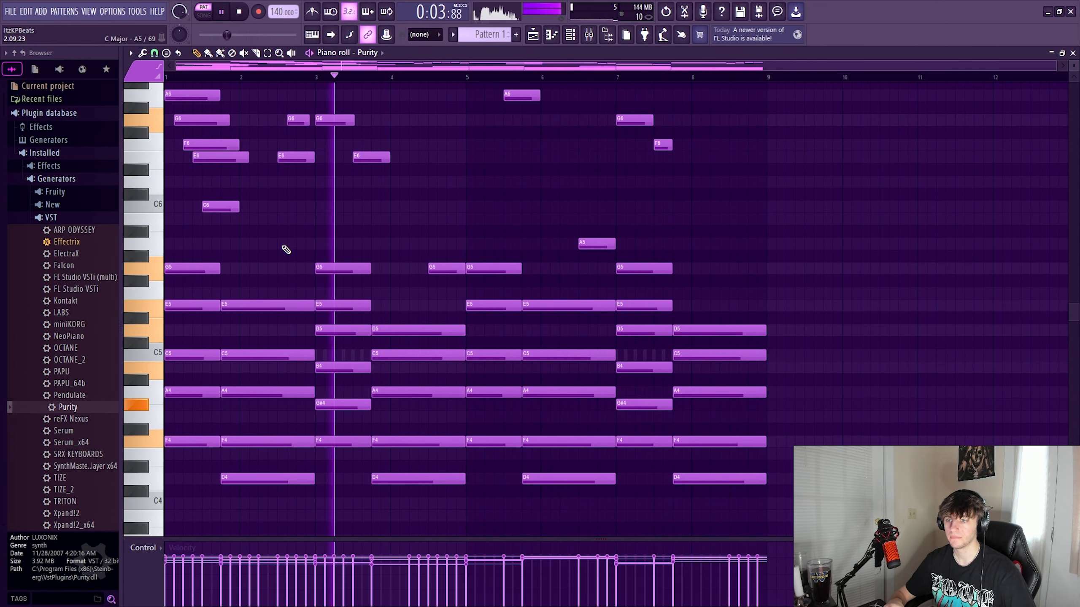
pyautogui.scroll(5, 288, 246)
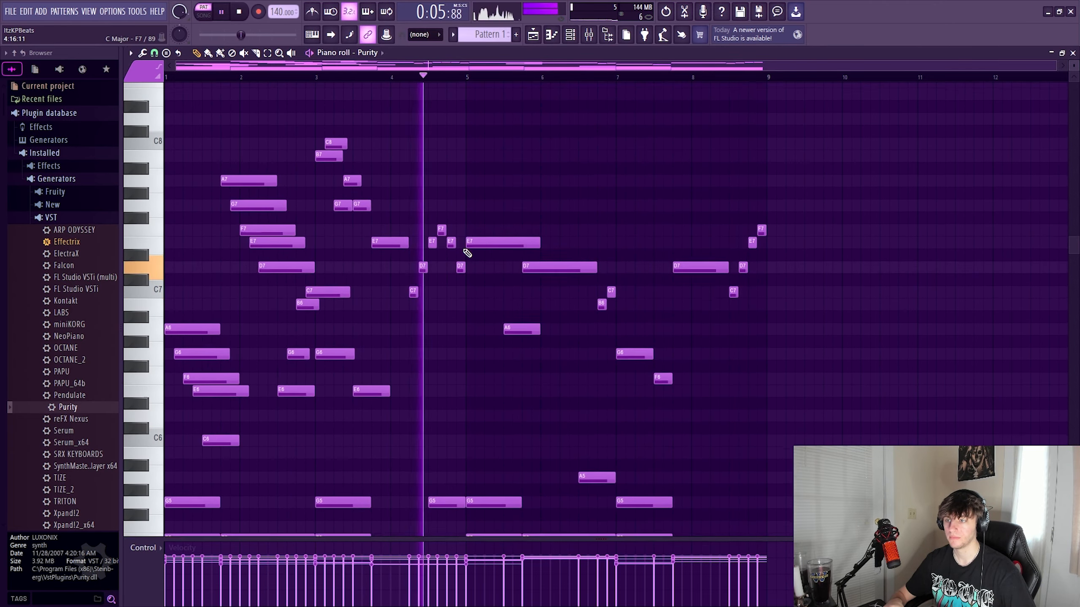
pyautogui.press('space')
pyautogui.scroll(-12, 255, 253)
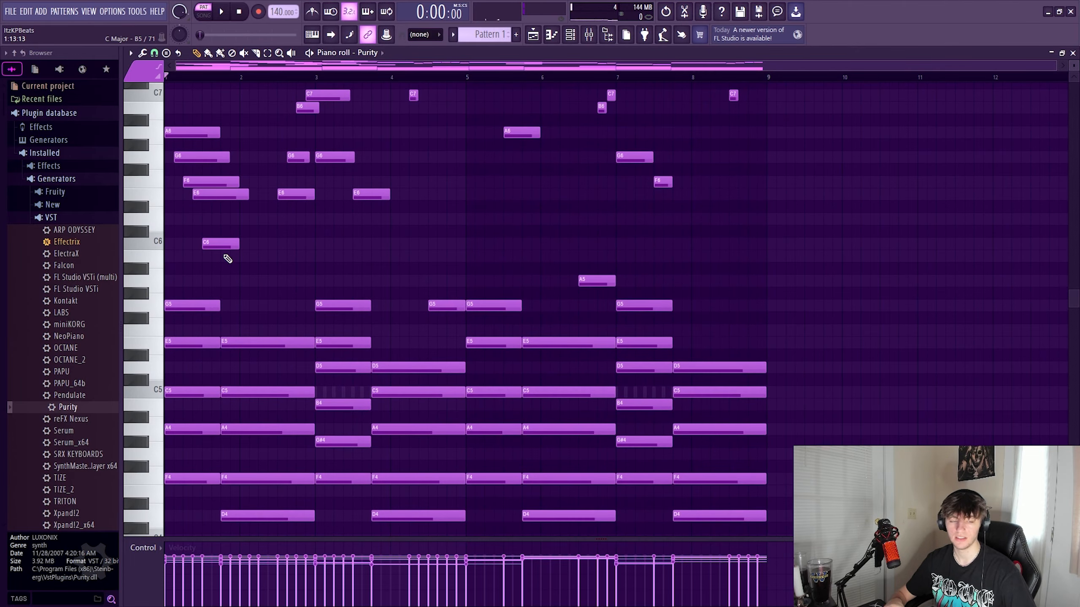
# Step: Select all Purity chord and melody notes in bars 5 to 8 and cut them
pyautogui.scroll(5, 384, 293)
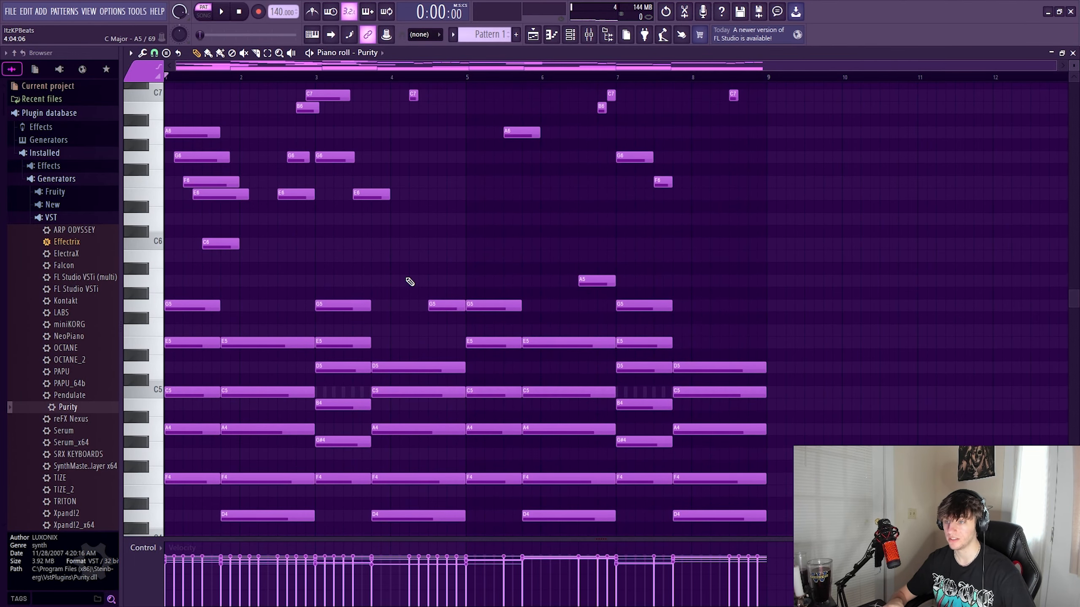
pyautogui.scroll(-2, 778, 443)
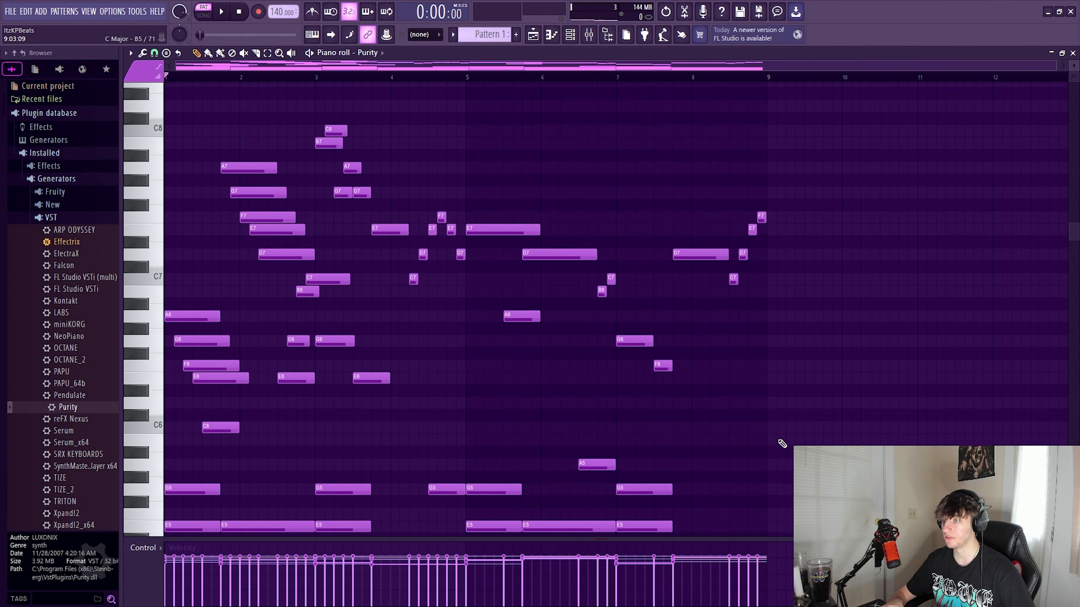
pyautogui.moveTo(820, 482); pyautogui.dragTo(471, 83)
pyautogui.scroll(-4, 537, 252)
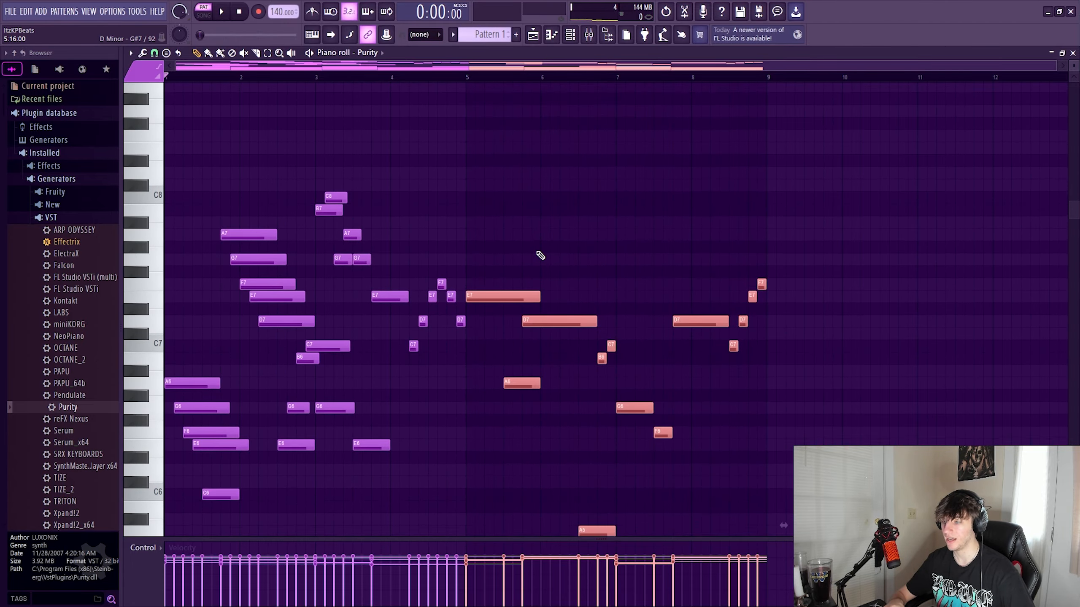
pyautogui.scroll(-8, 540, 256)
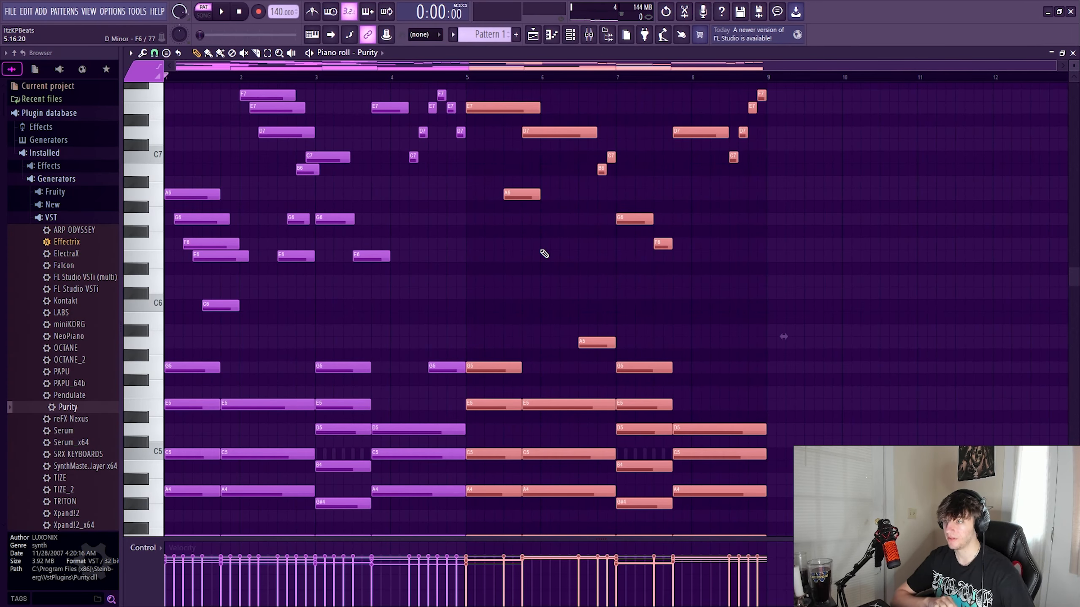
pyautogui.press('Delete')
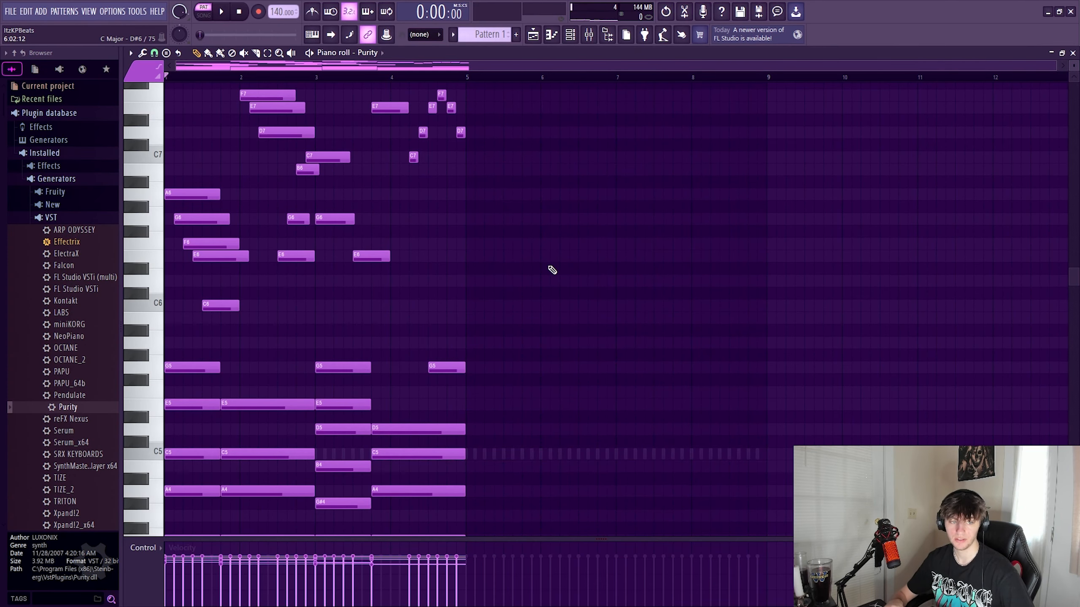
# Step: Open the Sampler #2 channel's piano roll and paste the cut notes at bar 1
pyautogui.press('F6')
pyautogui.rightClick(385, 199)
pyautogui.click(402, 202)
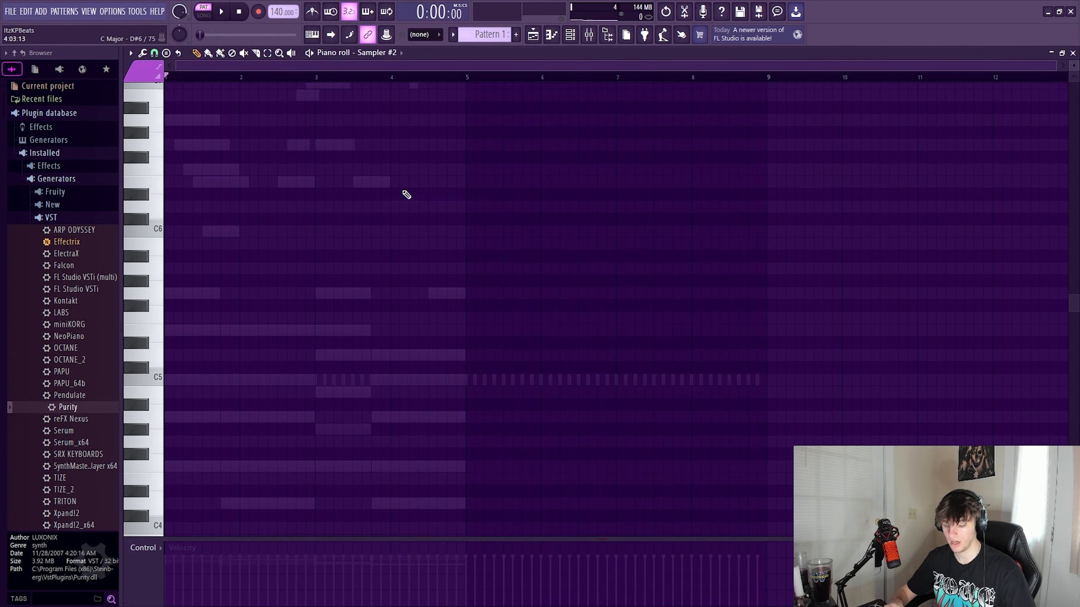
pyautogui.hotkey('ctrl', 'v')
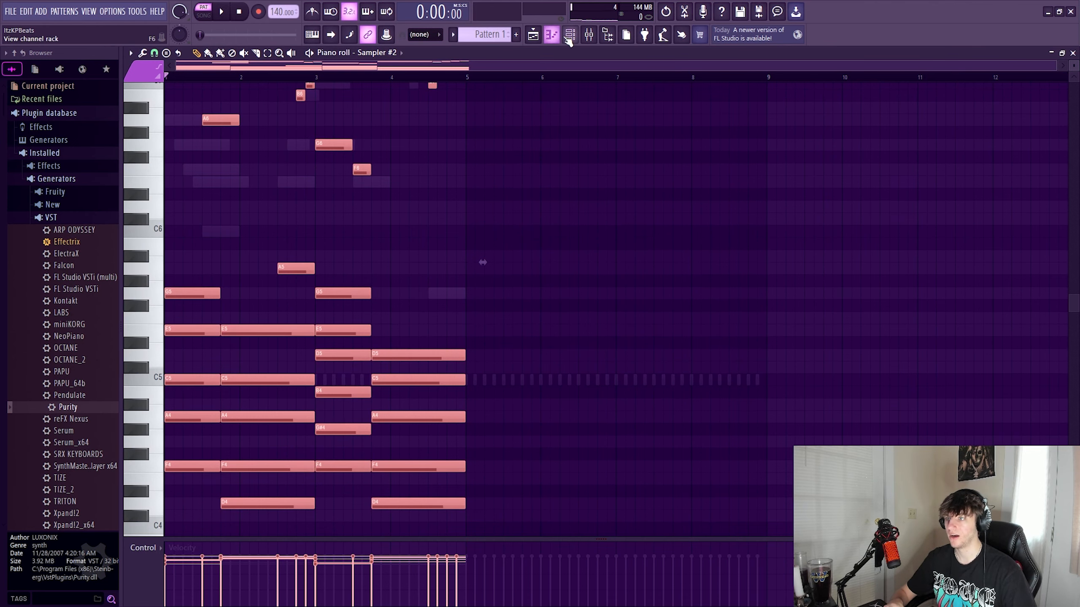
# Step: Reopen the Purity channel's piano roll and select all notes in bars 1 to 4
pyautogui.click(569, 36)
pyautogui.rightClick(382, 112)
pyautogui.click(409, 118)
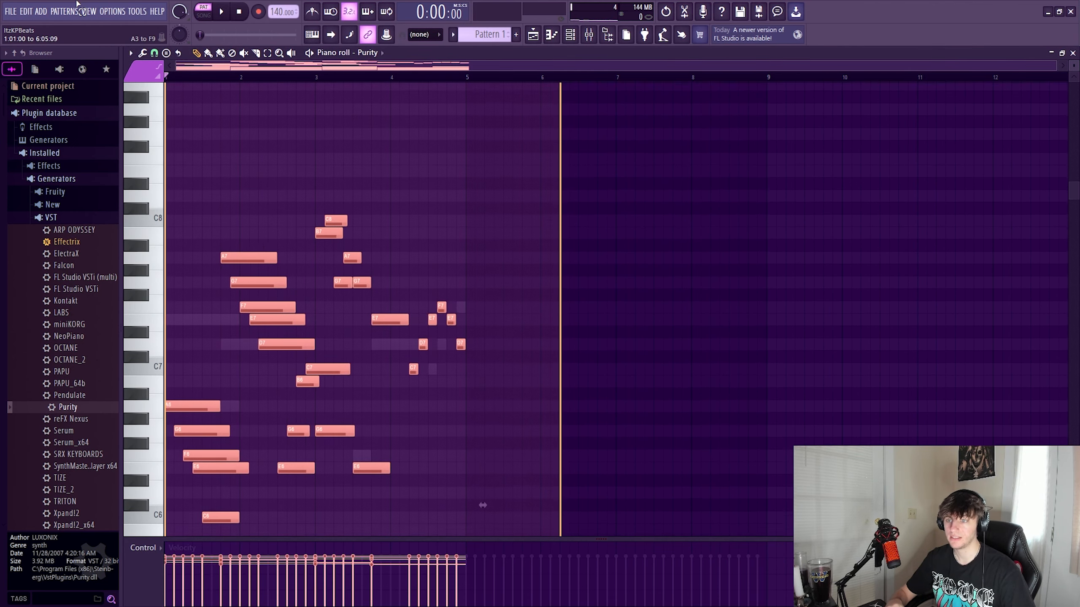
pyautogui.scroll(-10, 284, 368)
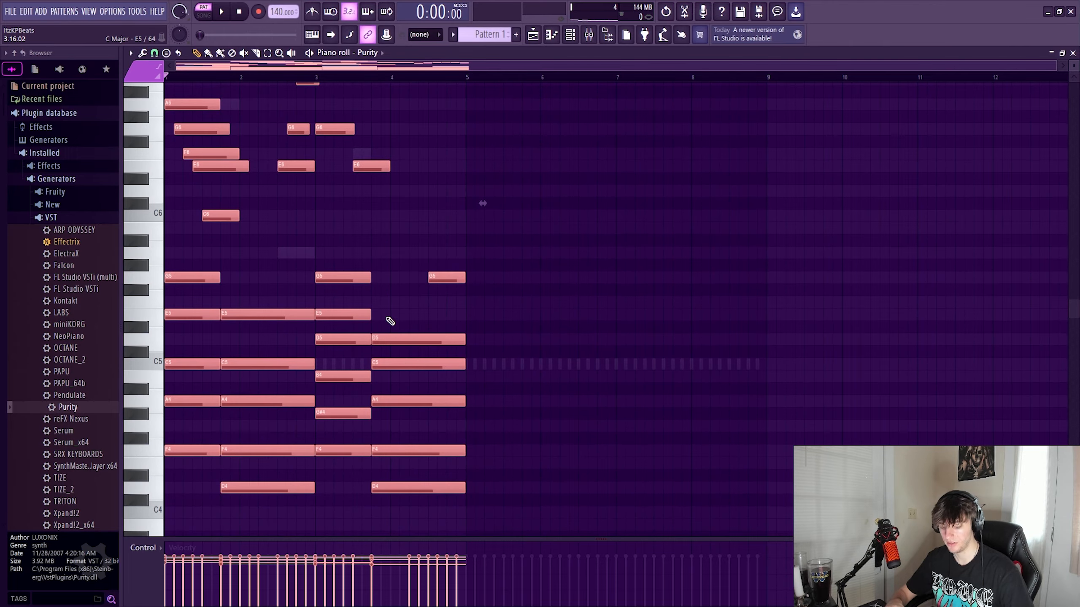
# Step: Try duplicating the selected four bars of Purity notes into bars 5 to 8, and delete the copies
pyautogui.hotkey('ctrl', 'b')
pyautogui.scroll(3, 470, 338)
pyautogui.scroll(-9, 691, 213)
pyautogui.scroll(6, 691, 214)
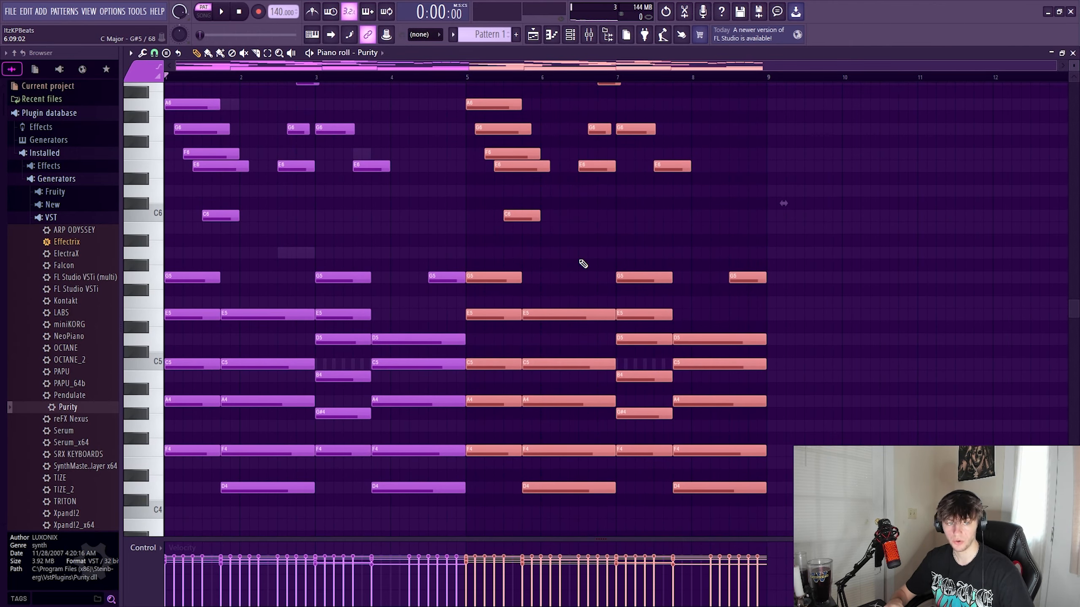
pyautogui.press('Delete')
# Step: Reselect all Purity notes, try duplicating them once more, and undo the duplication
pyautogui.scroll(-5, 553, 256)
pyautogui.moveTo(582, 451); pyautogui.dragTo(87, 2)
pyautogui.scroll(8, 483, 298)
pyautogui.scroll(-6, 586, 417)
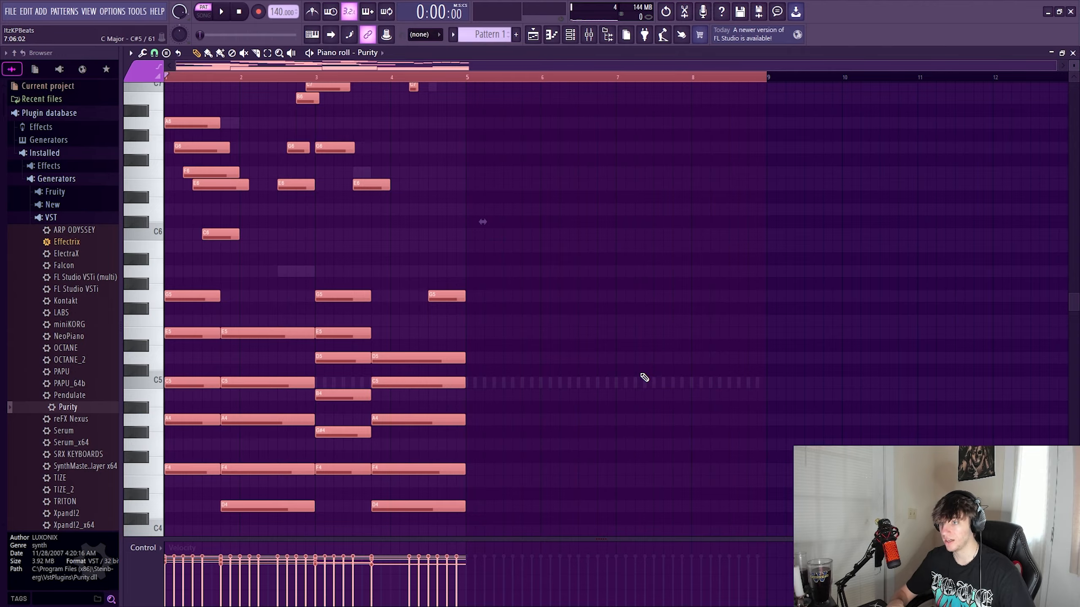
pyautogui.hotkey('ctrl', 'b')
pyautogui.scroll(-1, 571, 290)
pyautogui.hotkey('ctrl', 'z')
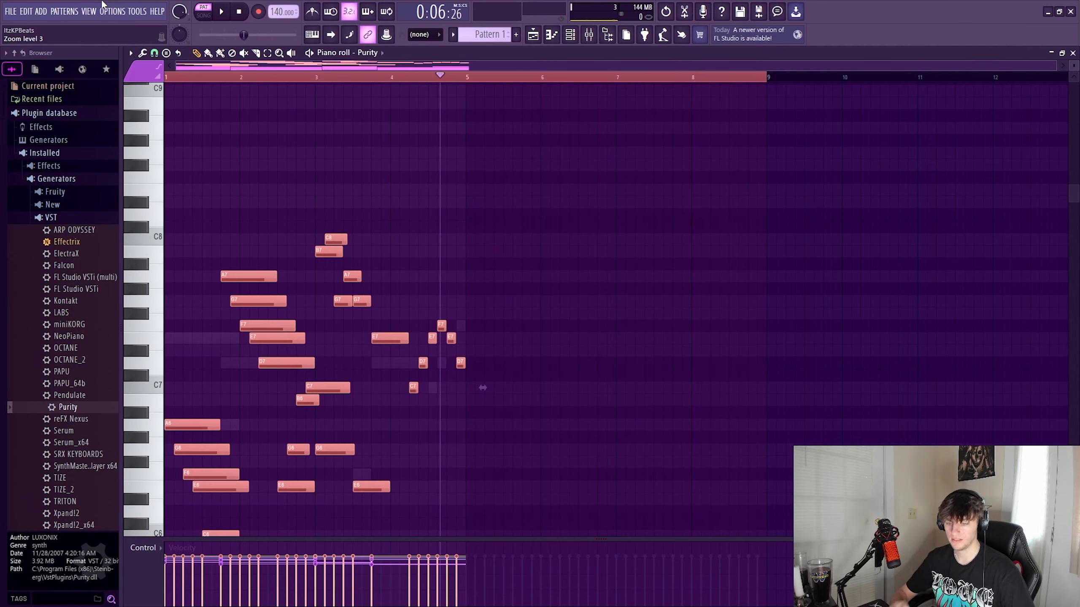
# Step: Delete the Purity melody notes from C6 upward in bars 1 to 4, keeping only the chords
pyautogui.press('Delete')
pyautogui.scroll(-10, 391, 260)
pyautogui.scroll(3, 162, 241)
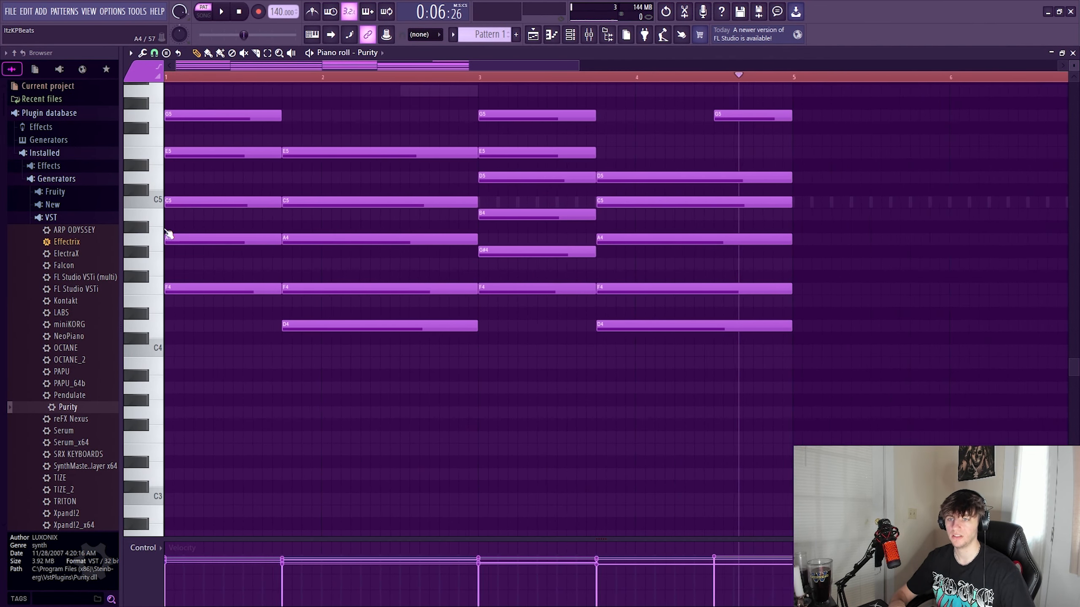
pyautogui.scroll(4, 164, 240)
pyautogui.click(214, 77)
pyautogui.scroll(-3, 297, 259)
pyautogui.scroll(3, 281, 259)
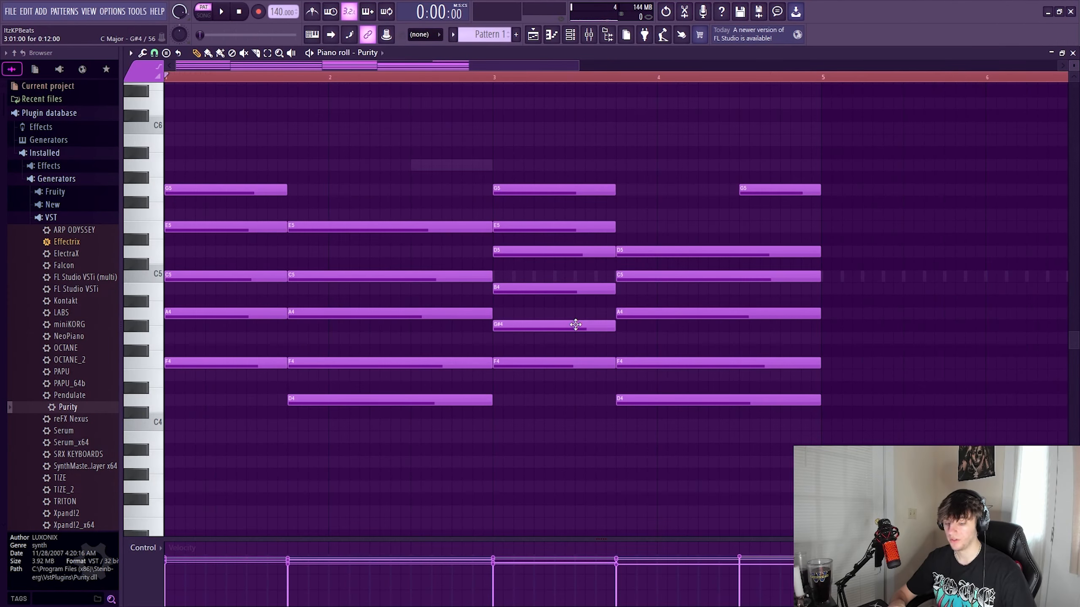
# Step: Select all Purity chord notes and strum them with the strumizer, using a start time strength of 0:03 with end positions preserved
pyautogui.hotkey('ctrl', 'a')
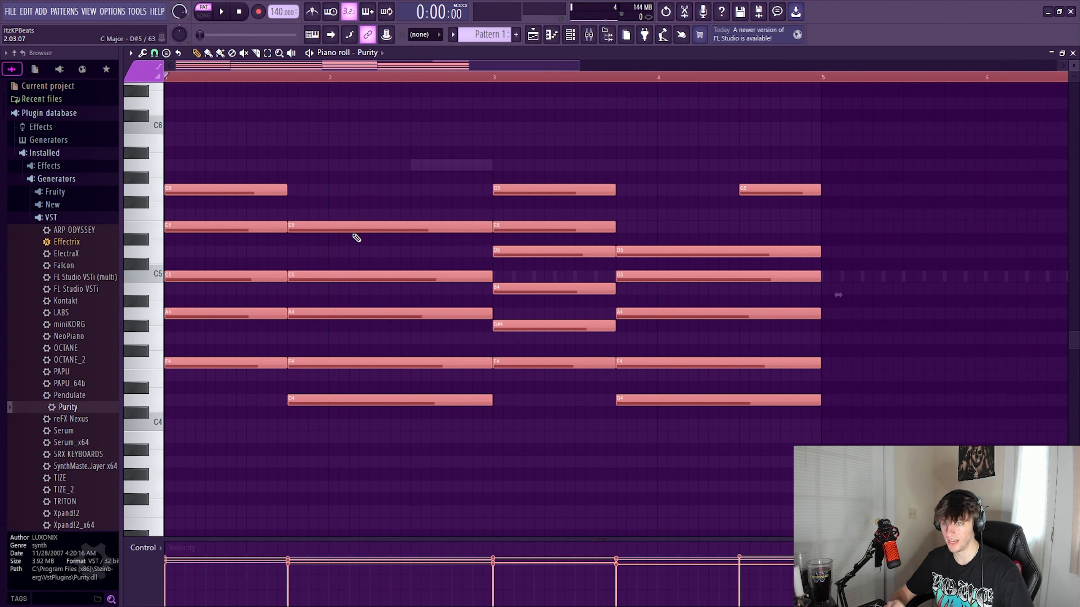
pyautogui.hotkey('alt', 's')
pyautogui.moveTo(374, 258); pyautogui.dragTo(373, 202)
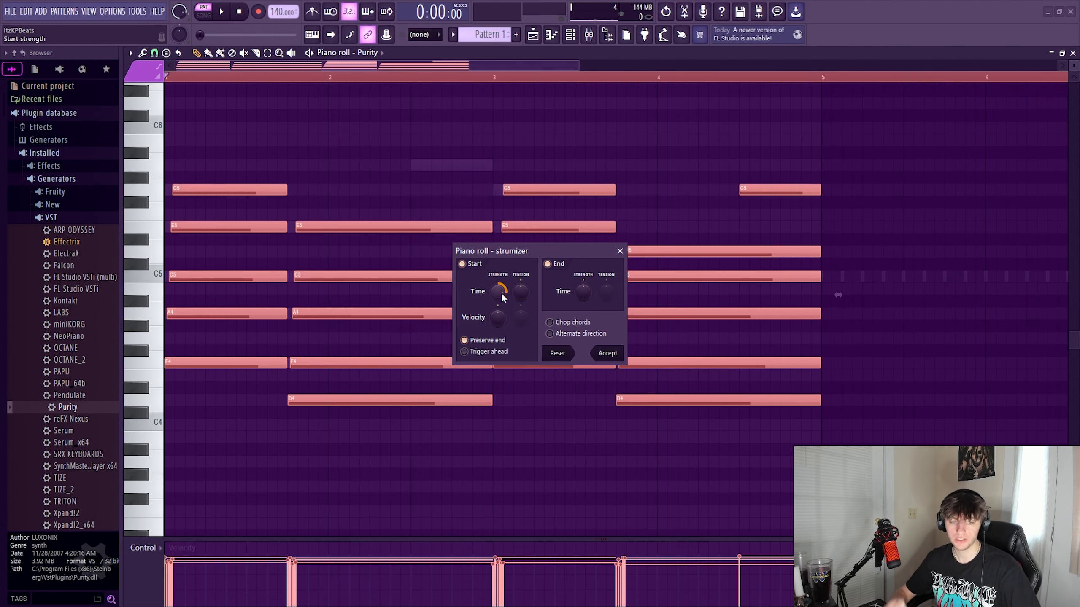
pyautogui.moveTo(501, 294); pyautogui.dragTo(479, 269)
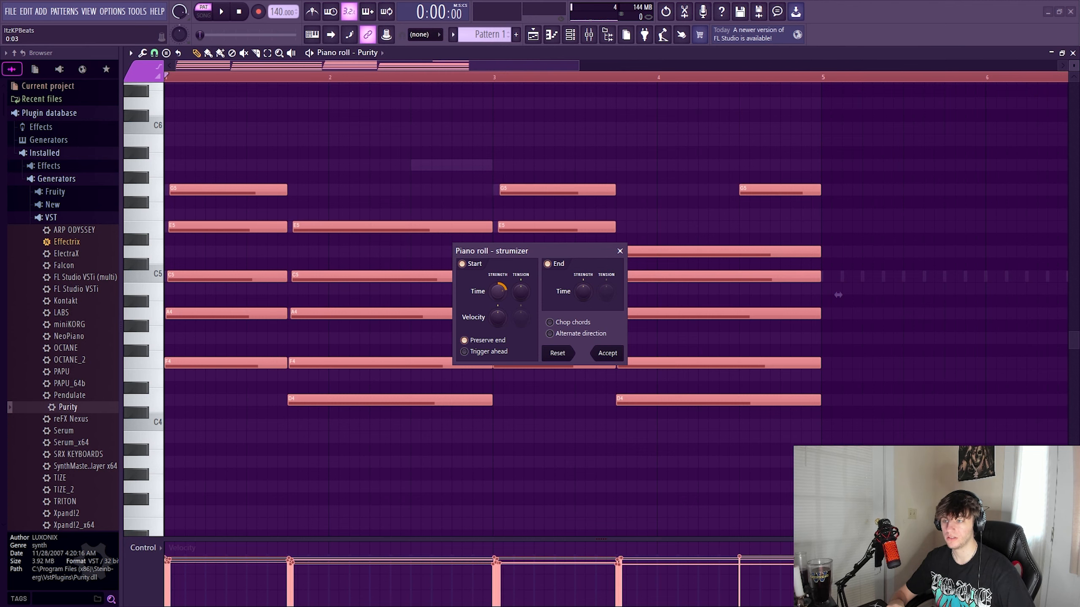
pyautogui.click(613, 354)
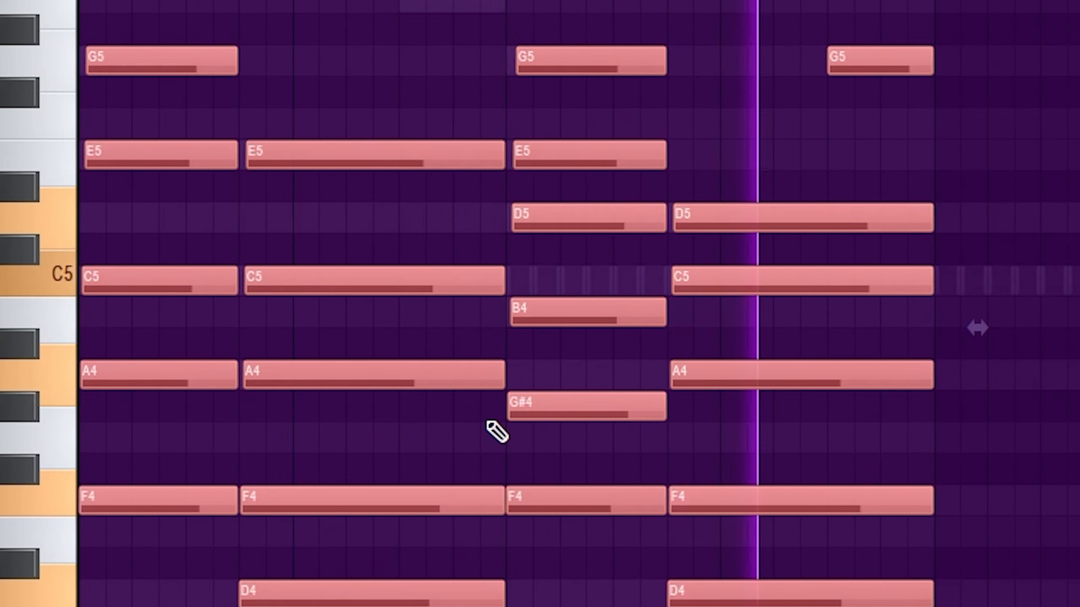
# Step: Select the first Purity chord and strum it with a 0:04 start time strength while preserving note ends
pyautogui.press('space')
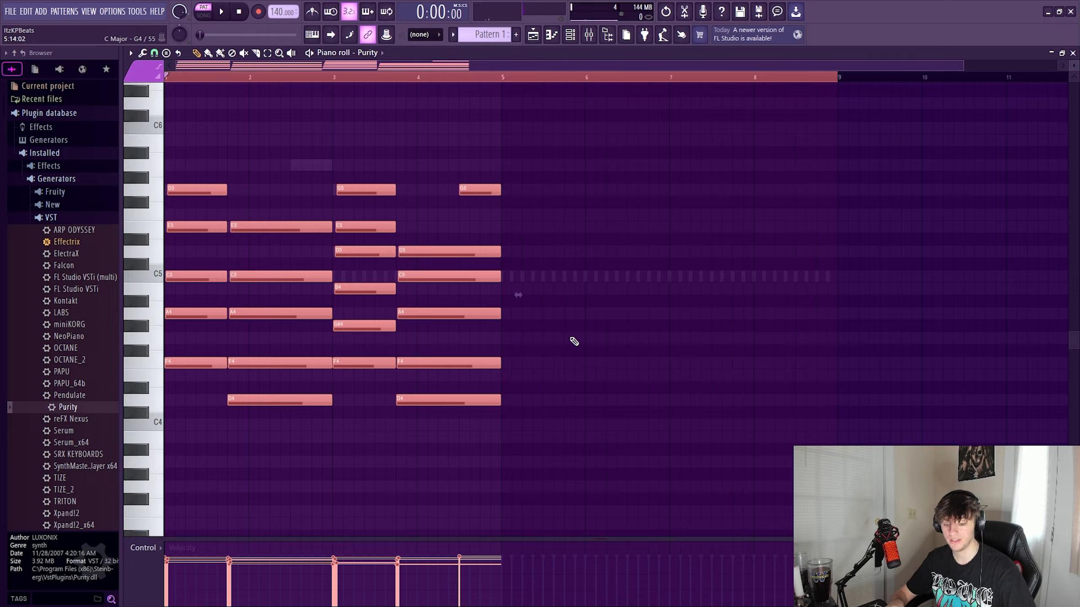
pyautogui.keyDown('ctrl'); pyautogui.scroll(3, 574, 342); pyautogui.keyUp('ctrl')
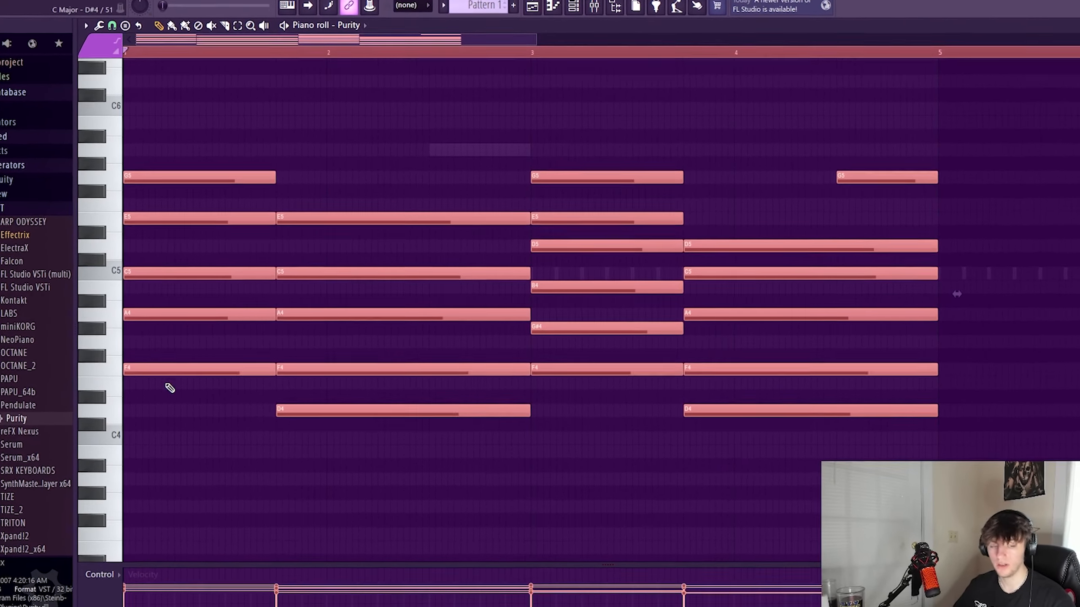
pyautogui.hotkey('ctrl', 'a')
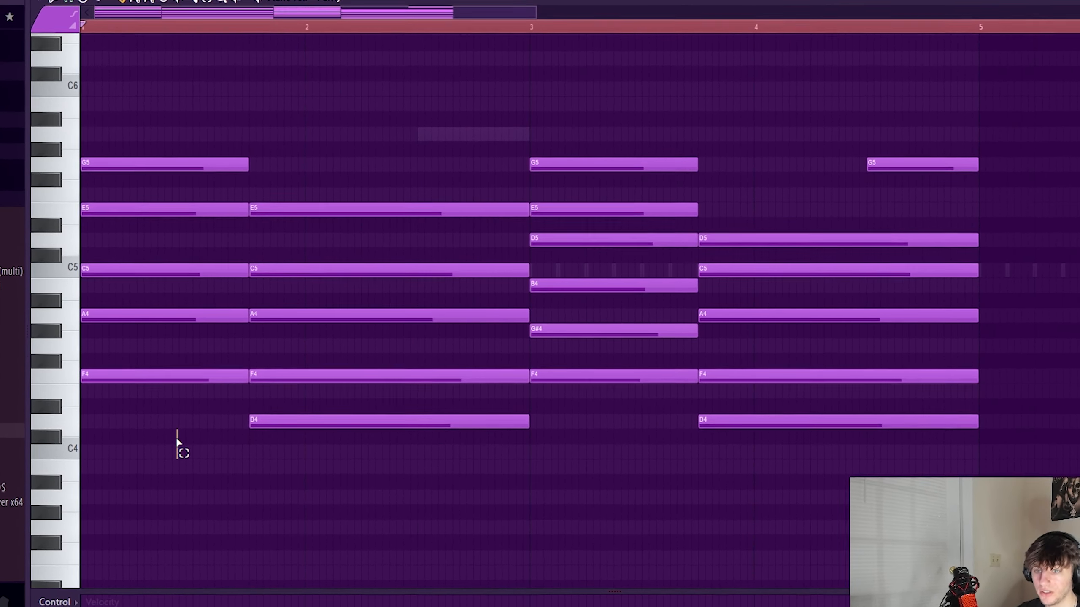
pyautogui.moveTo(177, 457); pyautogui.dragTo(49, 21)
pyautogui.hotkey('alt', 's')
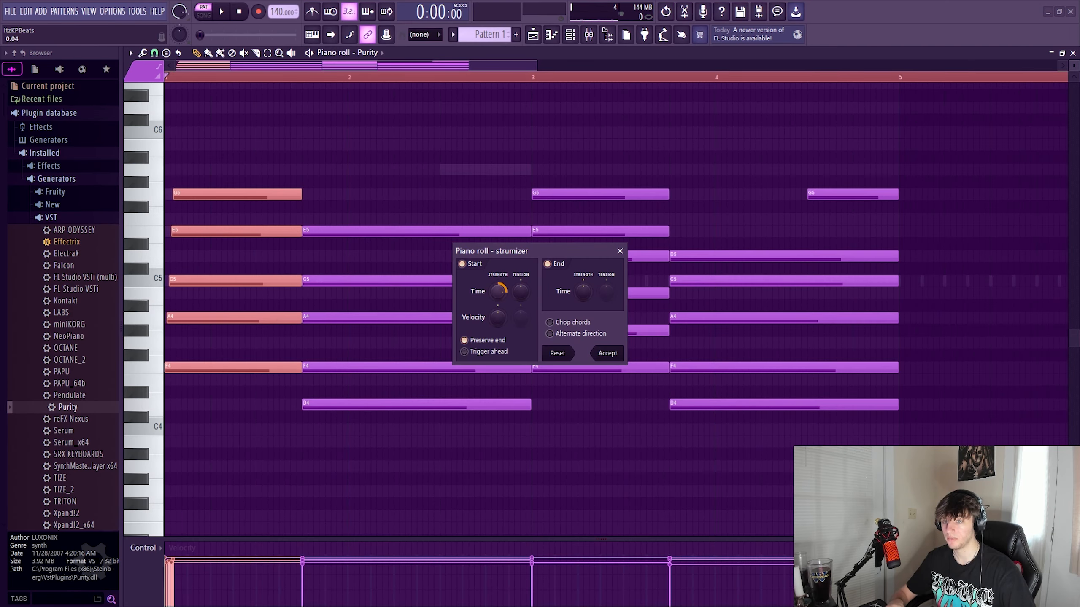
pyautogui.click(606, 353)
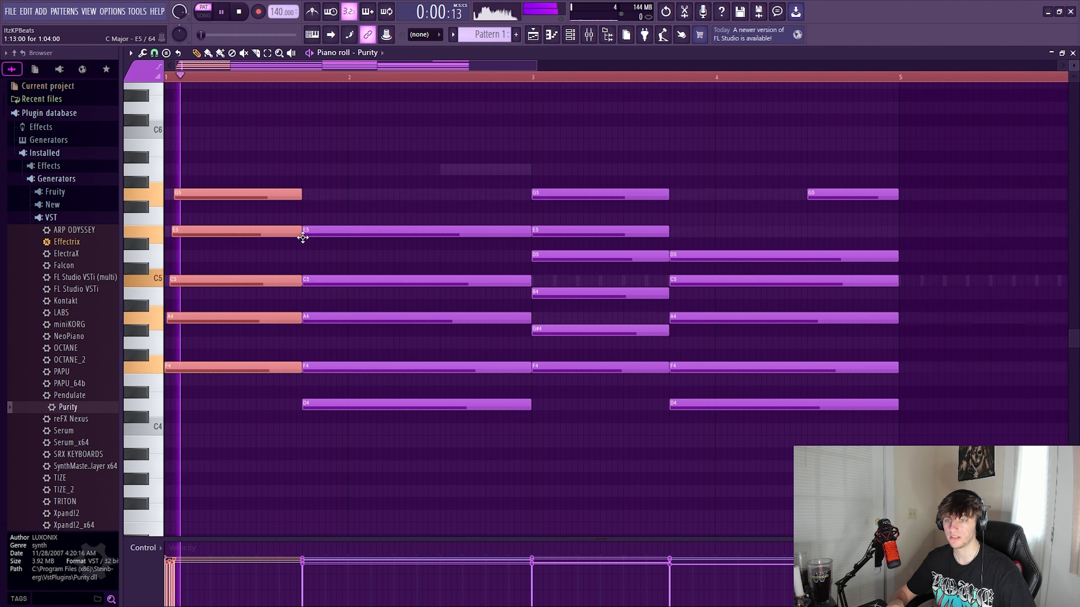
# Step: Try strumming the second Purity chord in the opposite direction with a 0:05 start time strength and preserved note ends
pyautogui.moveTo(388, 521); pyautogui.dragTo(380, 193)
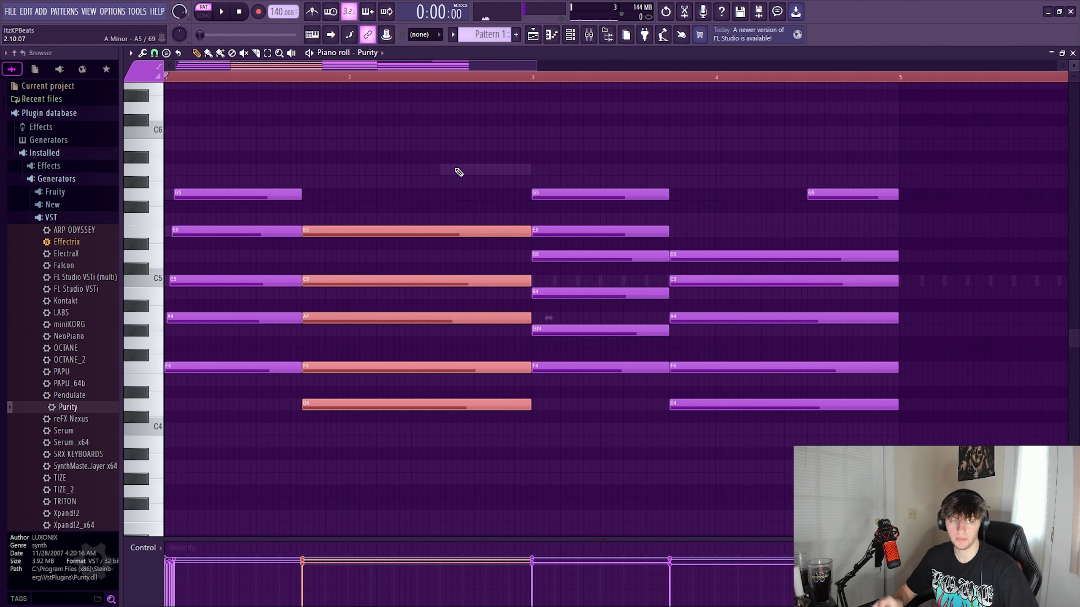
pyautogui.hotkey('alt', 's')
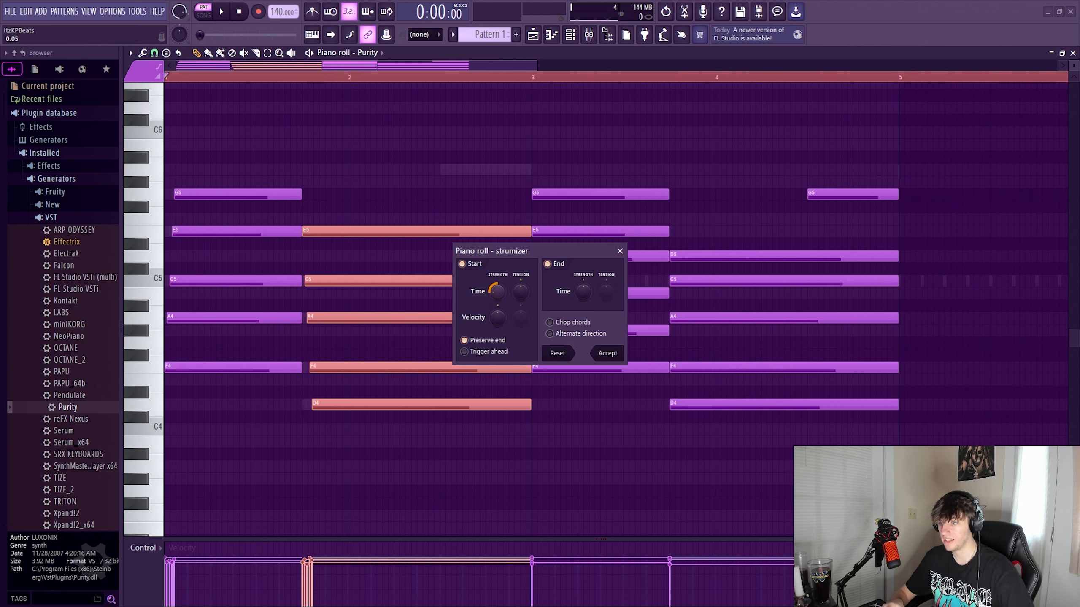
pyautogui.click(618, 358)
pyautogui.press('space')
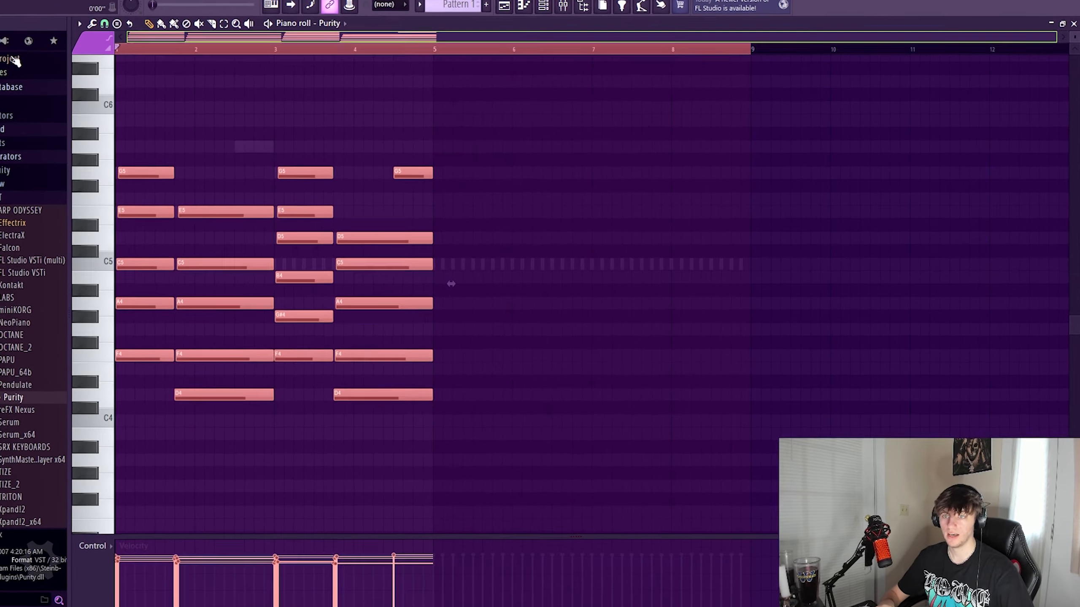
# Step: Try bipolar velocity randomization on the Purity chords, accept it with the velocity level off, and play the chords back
pyautogui.press('space')
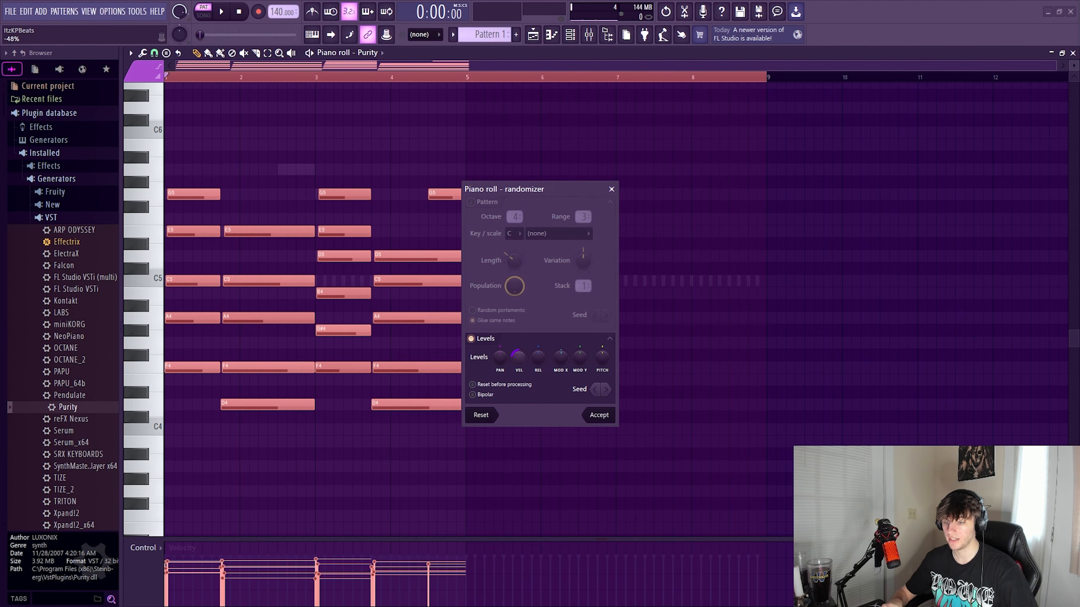
pyautogui.moveTo(519, 357); pyautogui.dragTo(519, 300)
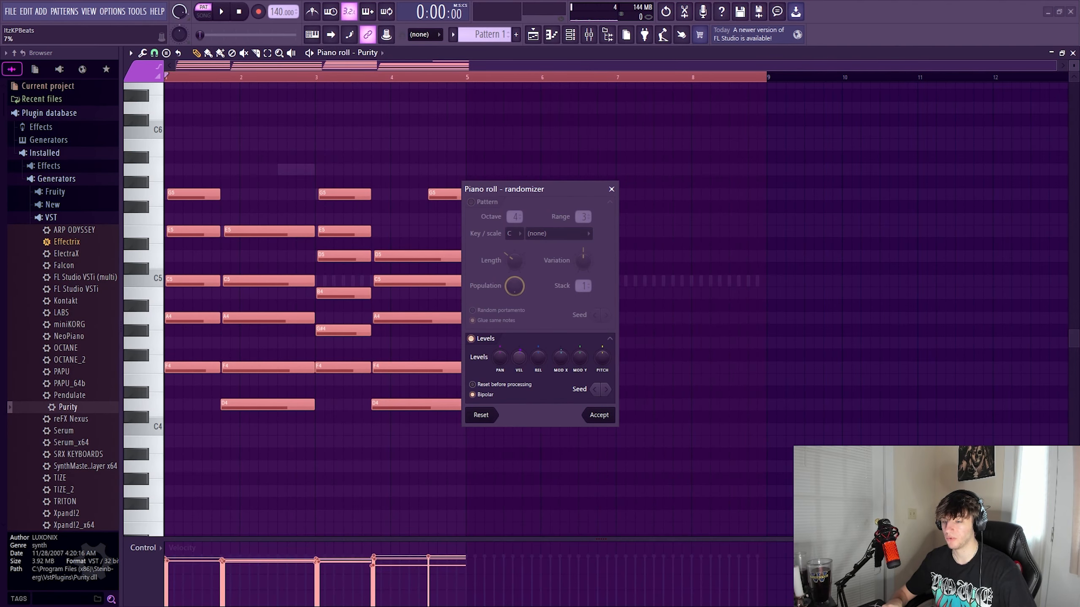
pyautogui.moveTo(519, 358); pyautogui.dragTo(519, 364)
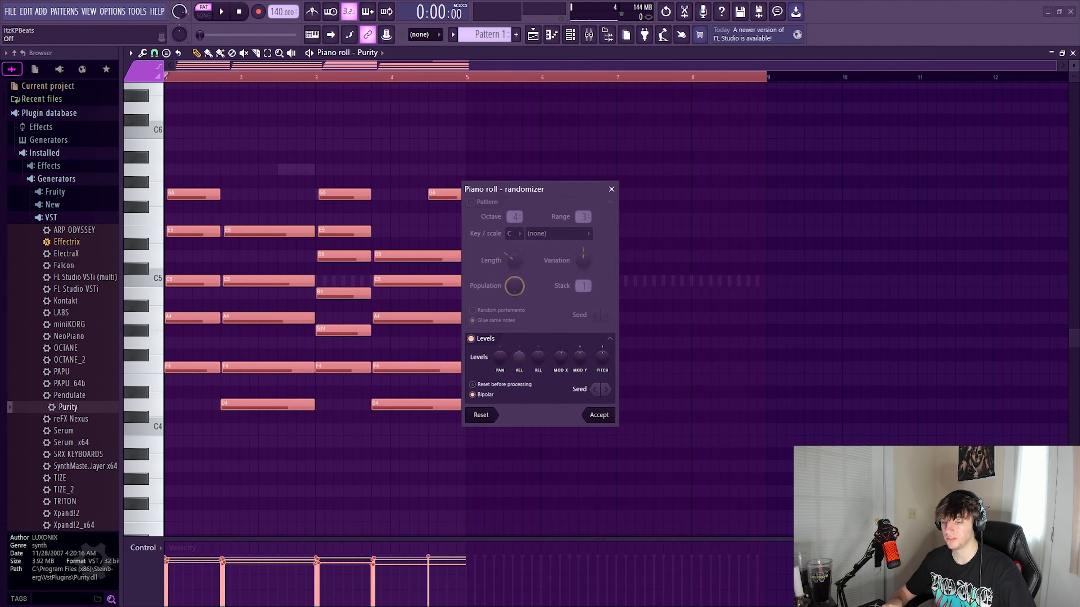
pyautogui.click(594, 415)
pyautogui.press('space')
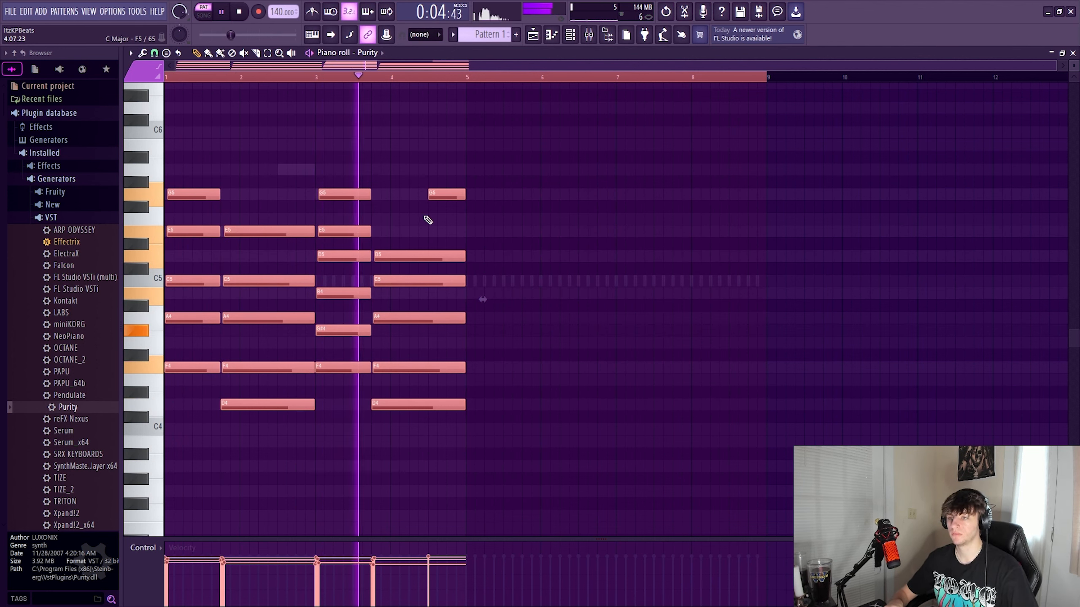
pyautogui.press('space')
# Step: Reopen the Purity notes and duplicate the four bars of chords into bars 5 to 8
pyautogui.press('F6')
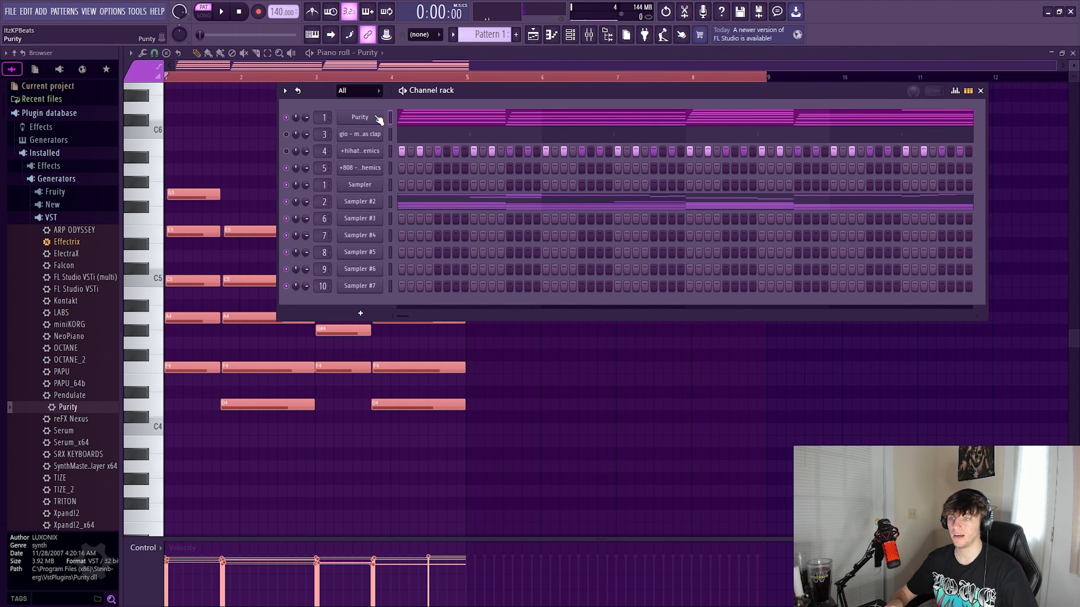
pyautogui.rightClick(376, 116)
pyautogui.click(401, 116)
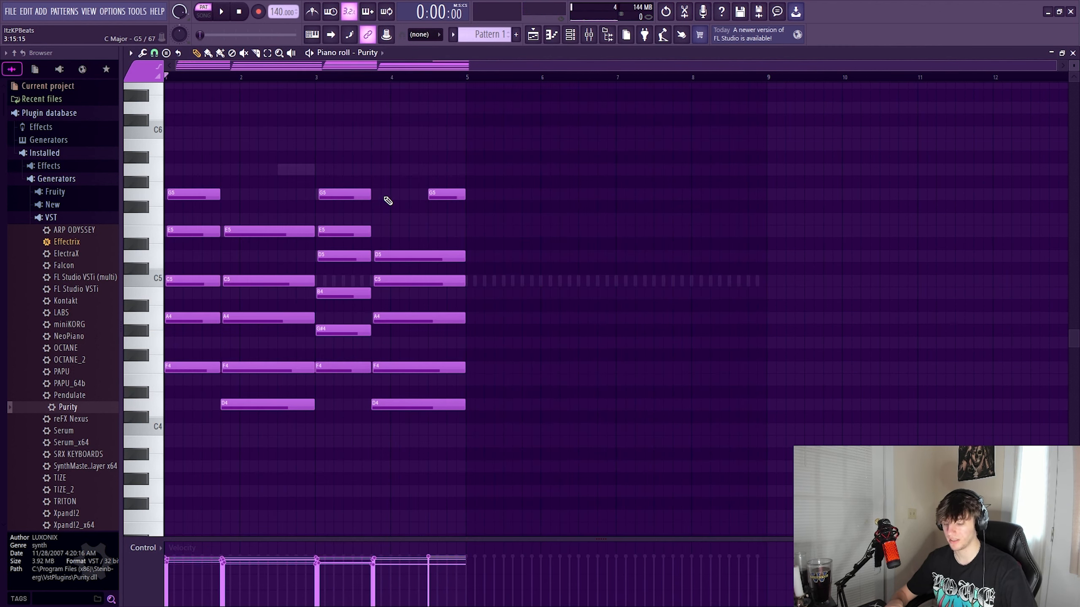
pyautogui.hotkey('ctrl', 'b')
# Step: Cut the melody notes from the Sampler #2 channel and paste them above the chords in Purity
pyautogui.click(570, 34)
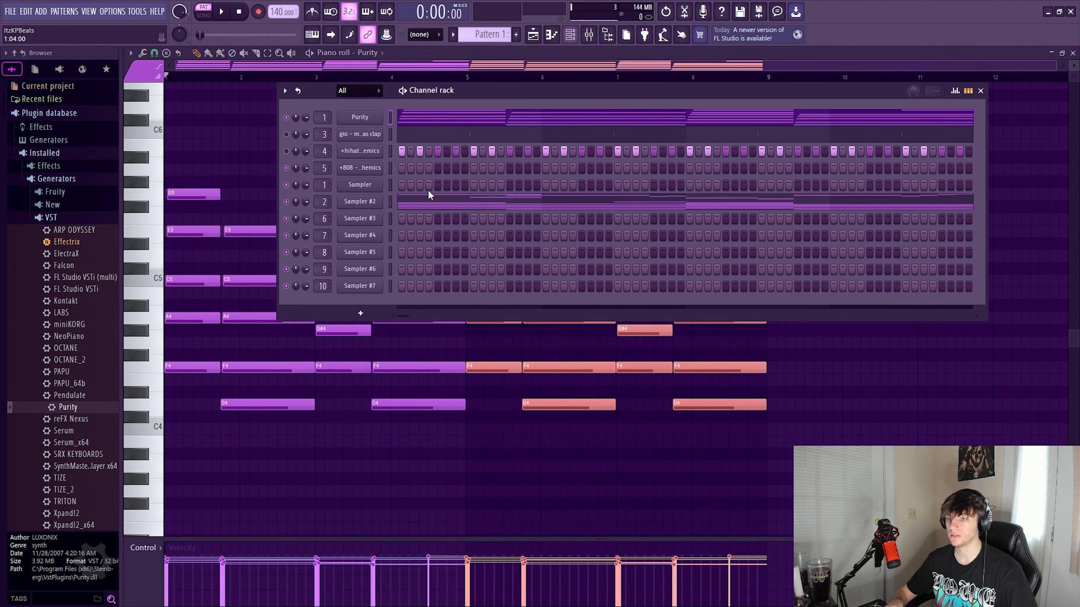
pyautogui.rightClick(371, 205)
pyautogui.click(501, 201)
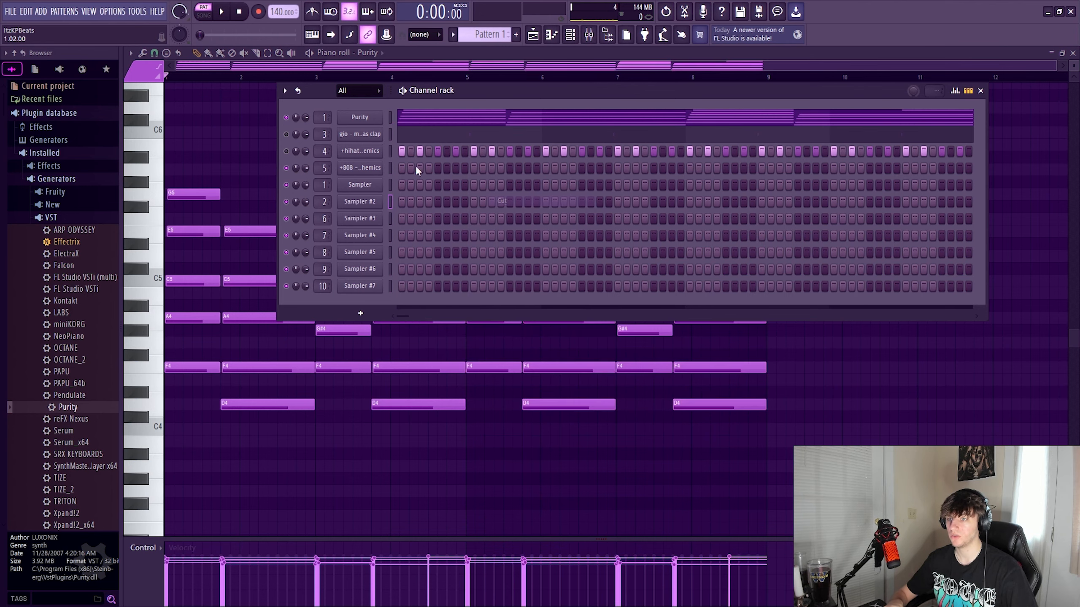
pyautogui.rightClick(374, 119)
pyautogui.click(401, 116)
pyautogui.rightClick(377, 118)
pyautogui.click(401, 116)
pyautogui.scroll(3, 241, 239)
pyautogui.hotkey('ctrl', 'v')
# Step: Select the overlapping first-phrase melody notes from C6 to F6 and apply quick legato to them
pyautogui.scroll(5, 306, 200)
pyautogui.scroll(2, 298, 192)
pyautogui.scroll(-2, 279, 205)
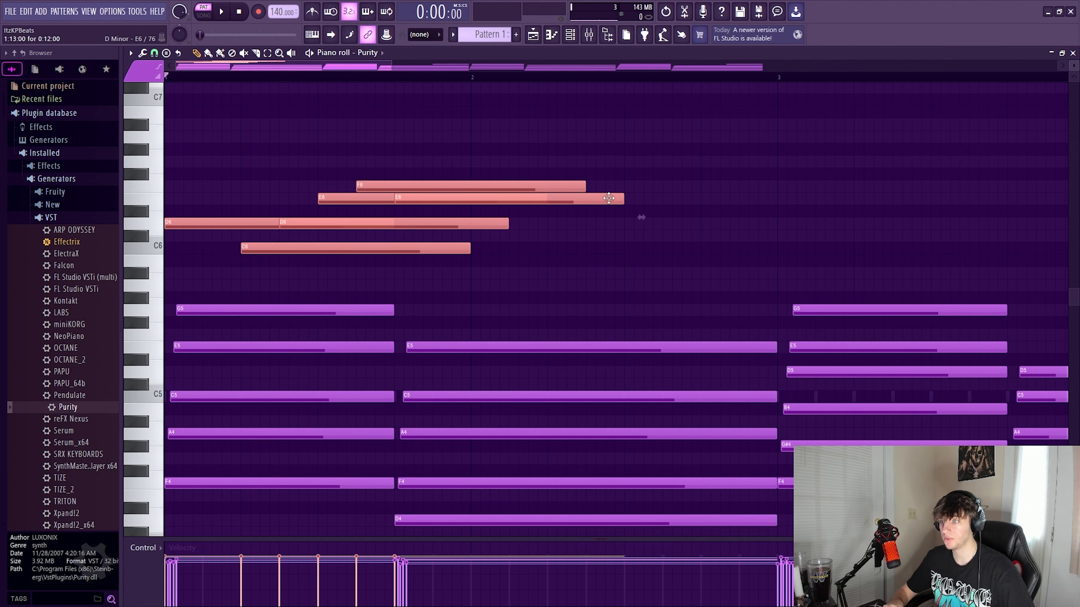
pyautogui.scroll(3, 909, 28)
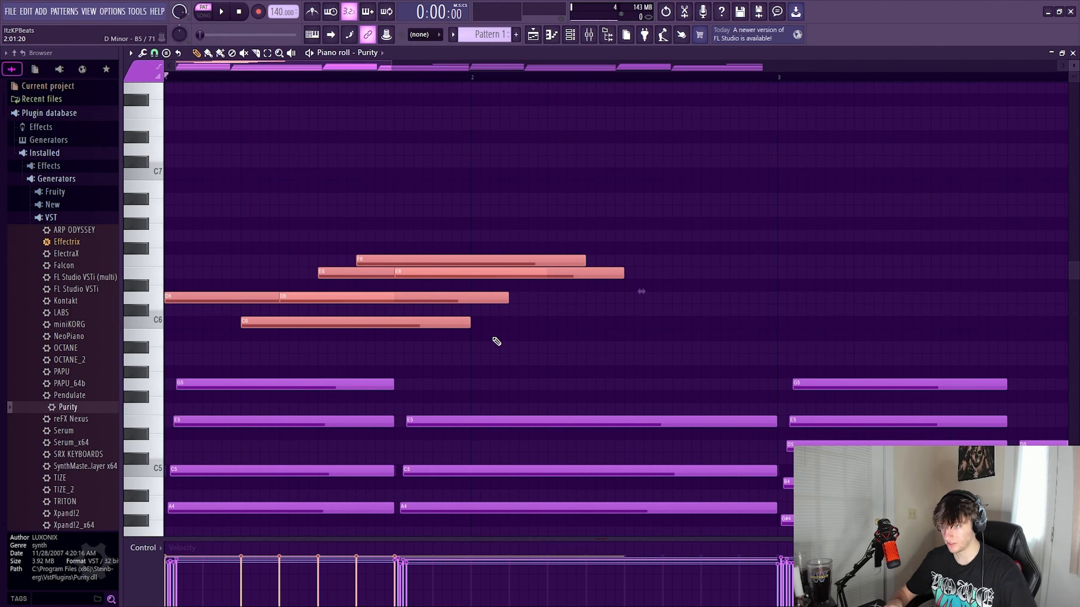
pyautogui.moveTo(581, 365); pyautogui.dragTo(168, 137)
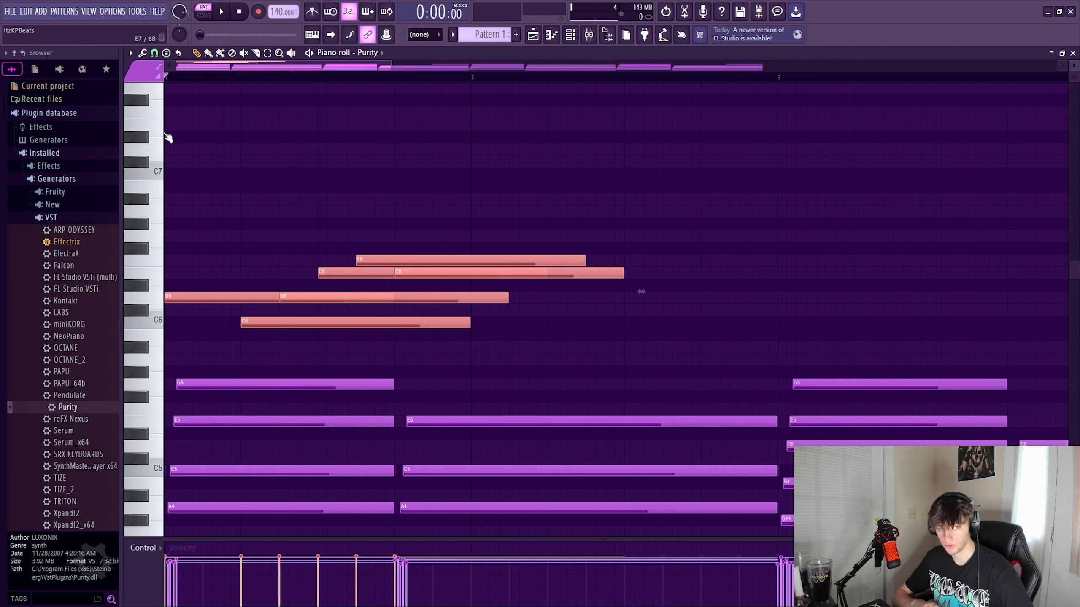
pyautogui.hotkey('ctrl', 'l')
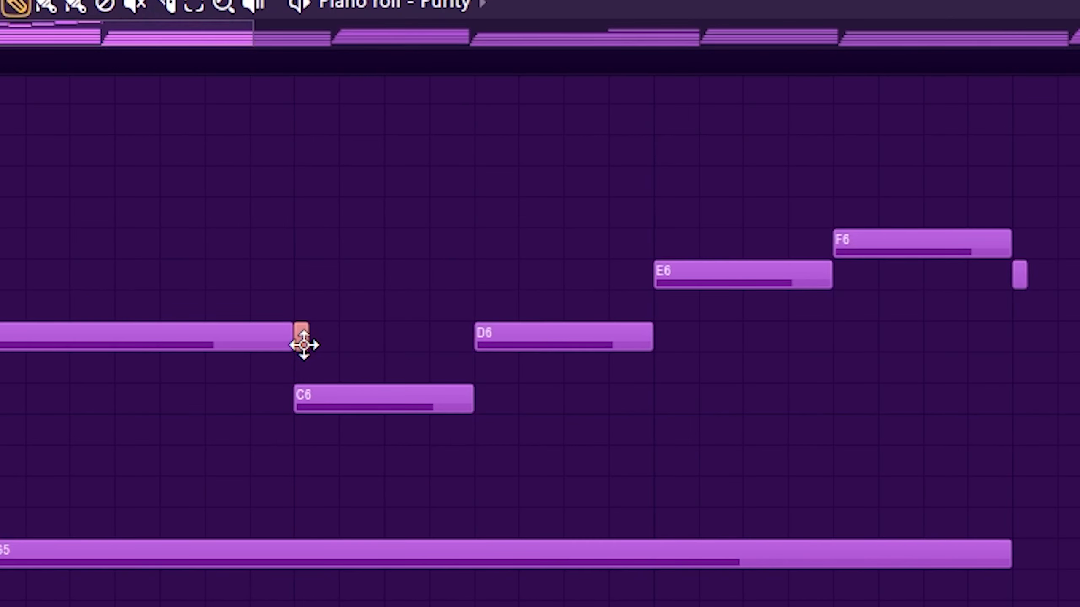
# Step: Delete the leftover short D6 note and lengthen the phrase's last E6 note to the start of bar 2
pyautogui.press('Delete')
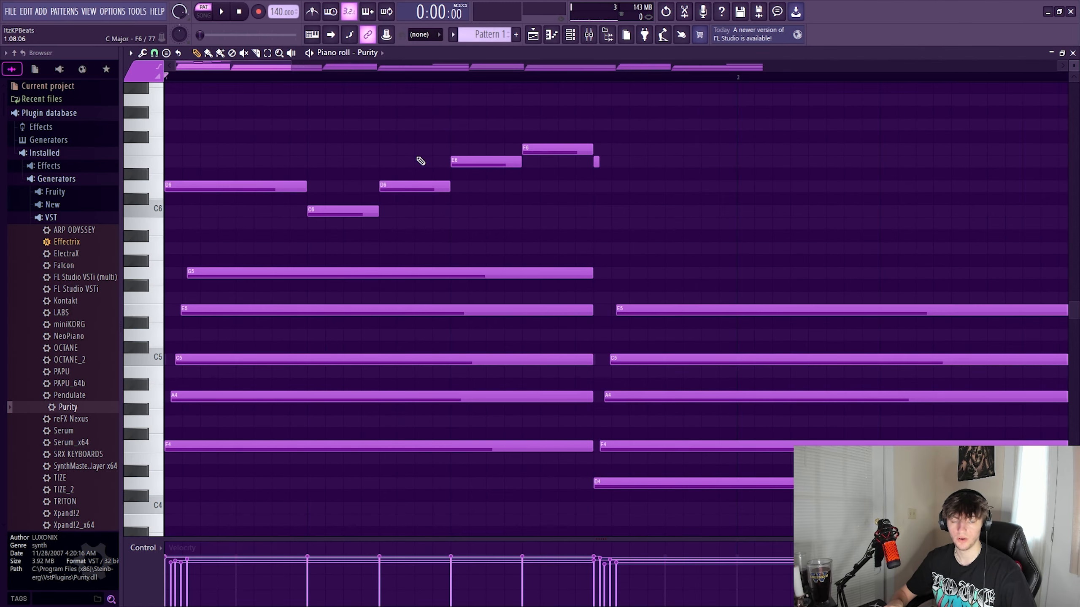
pyautogui.moveTo(599, 158); pyautogui.dragTo(732, 162)
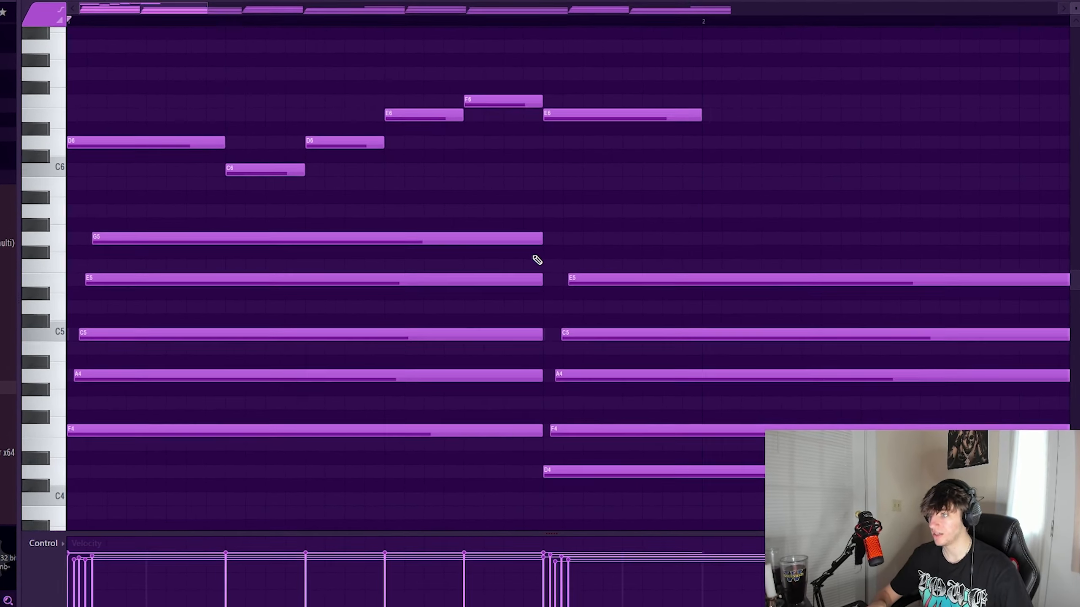
pyautogui.scroll(-2, 532, 272)
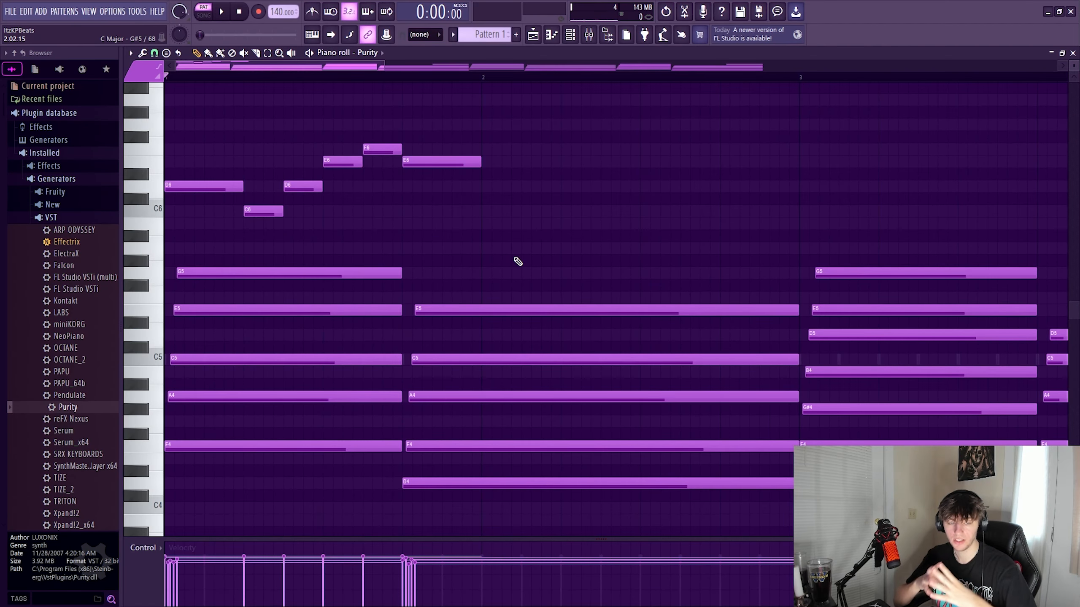
pyautogui.scroll(2, 518, 262)
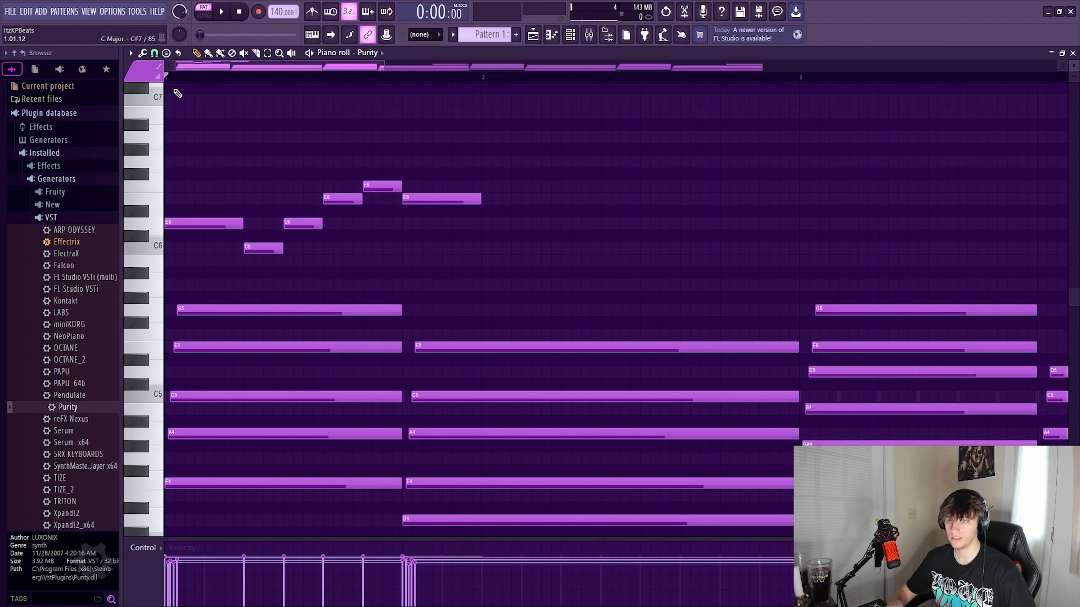
pyautogui.press('space')
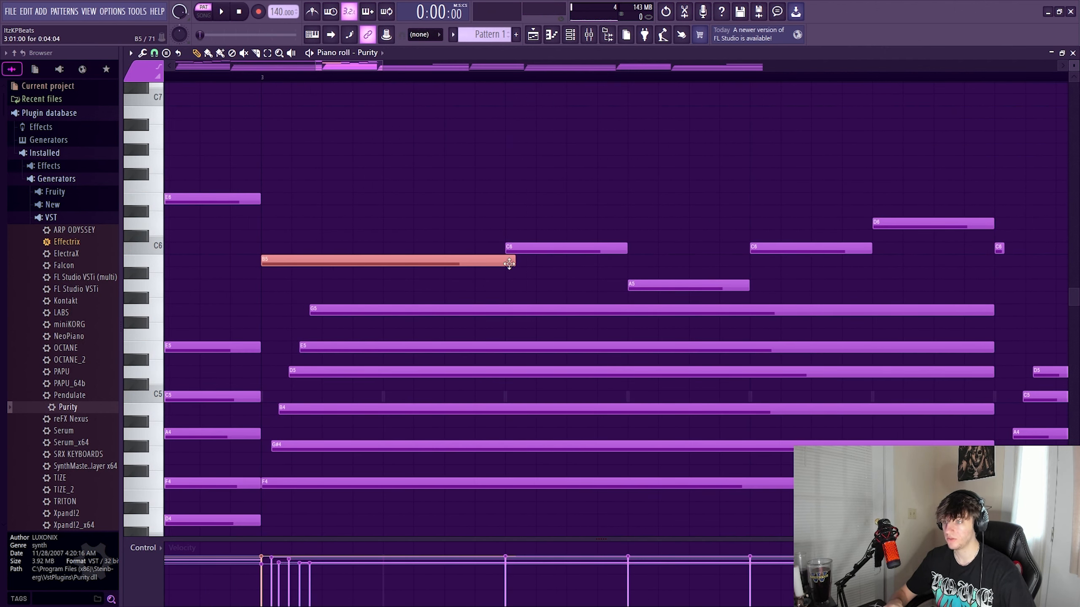
# Step: Slice the bar 3 B5 note at 3:05:00 where C6 begins, and delete the overhanging piece
pyautogui.scroll(2, 512, 266)
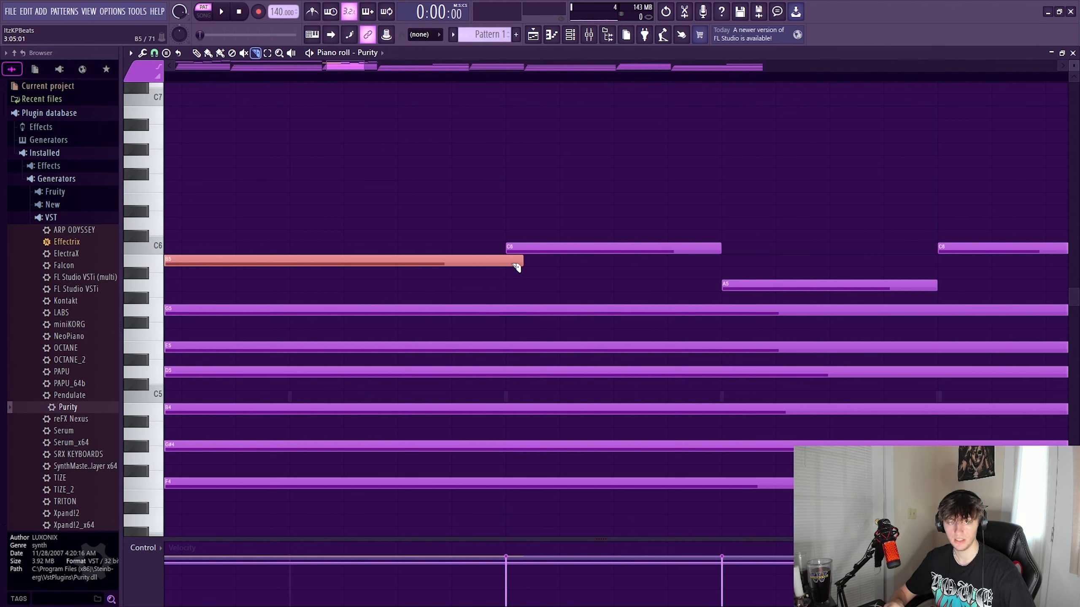
pyautogui.click(197, 53)
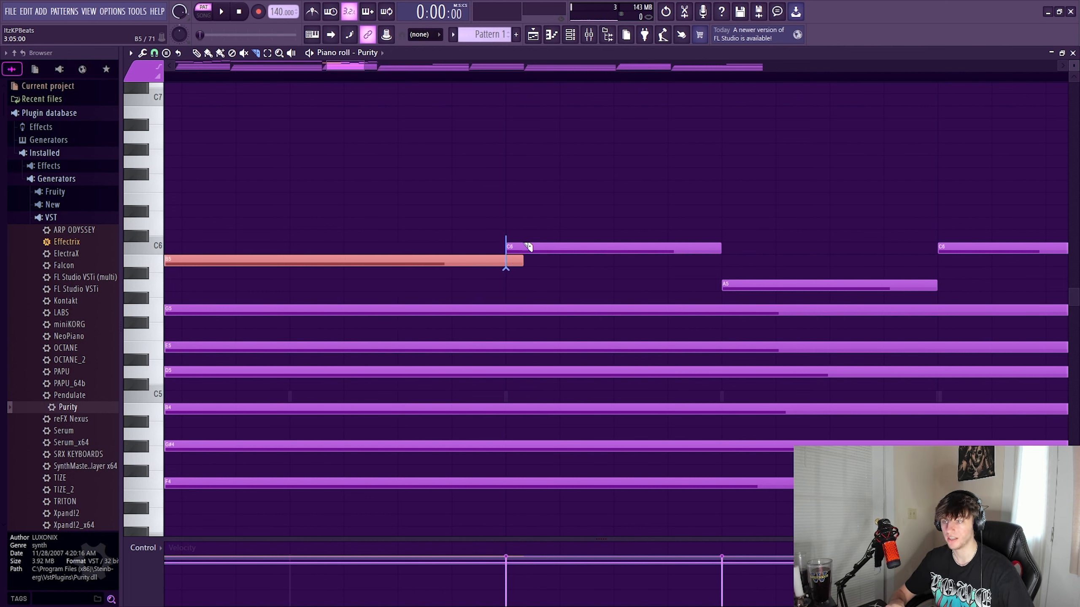
pyautogui.moveTo(527, 202); pyautogui.dragTo(540, 274)
pyautogui.press('Delete')
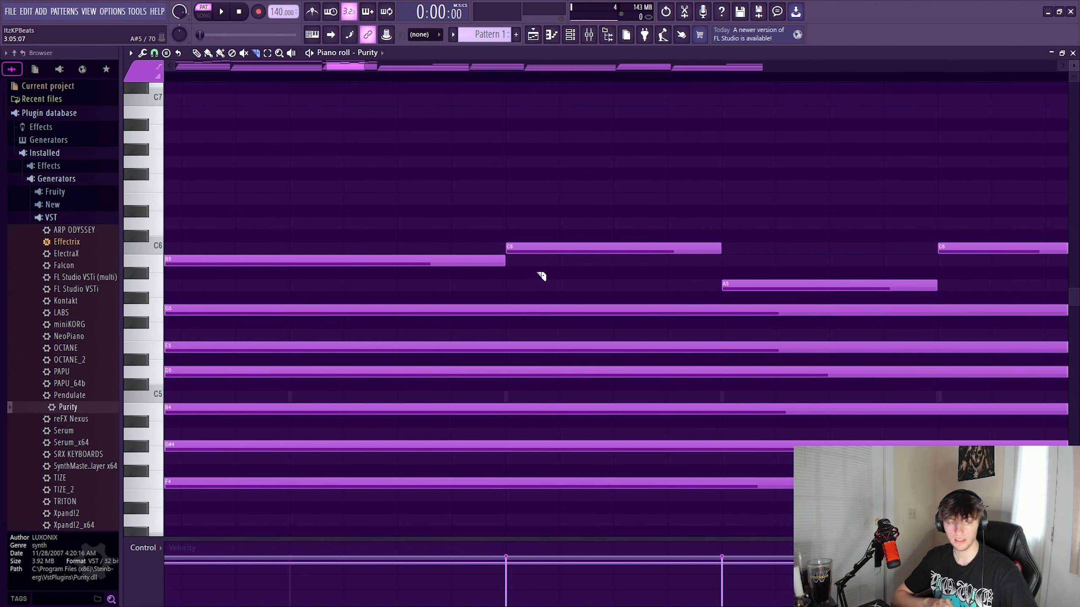
pyautogui.press('p')
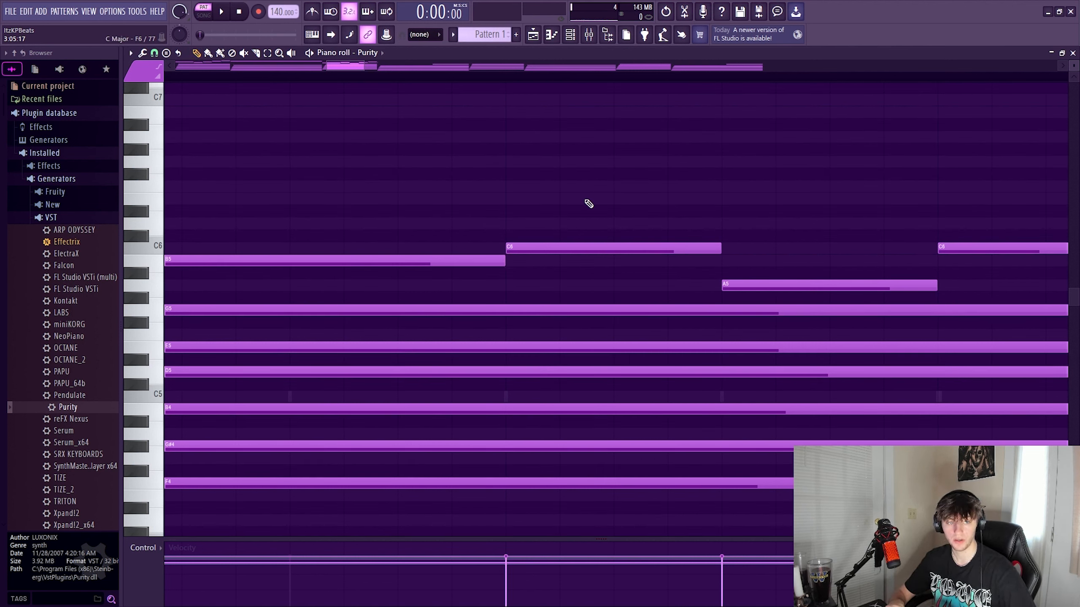
# Step: Try painting a run of notes above the Purity melody from the start of bar 3
pyautogui.moveTo(569, 247)
pyautogui.mouseDown()
pyautogui.moveTo(513, 248)
pyautogui.moveTo(612, 246)
pyautogui.moveTo(569, 248)
pyautogui.mouseUp()
pyautogui.scroll(-3, 583, 265)
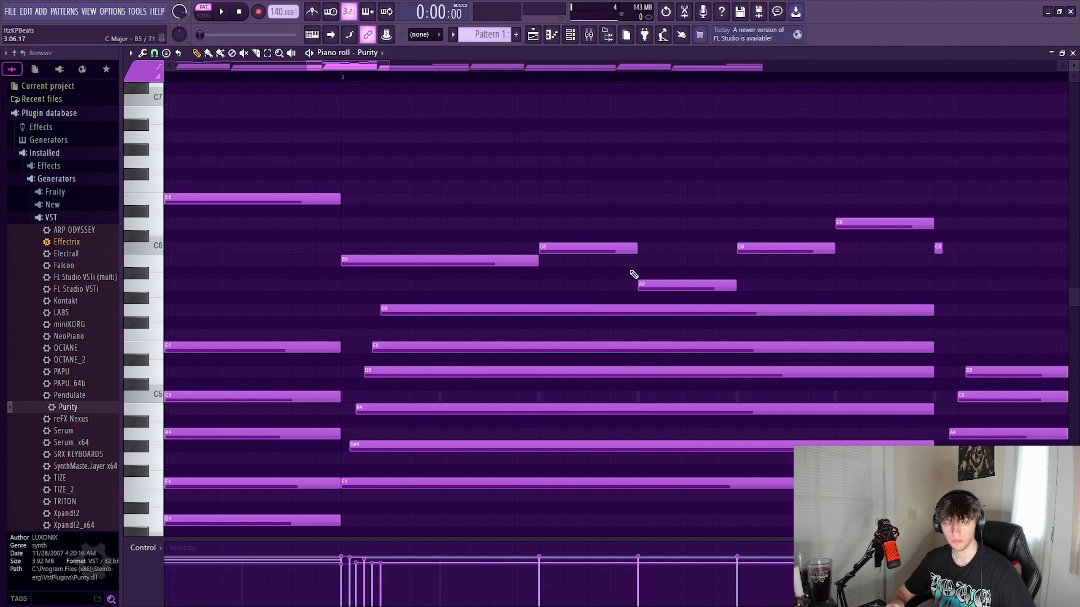
pyautogui.scroll(1, 506, 152)
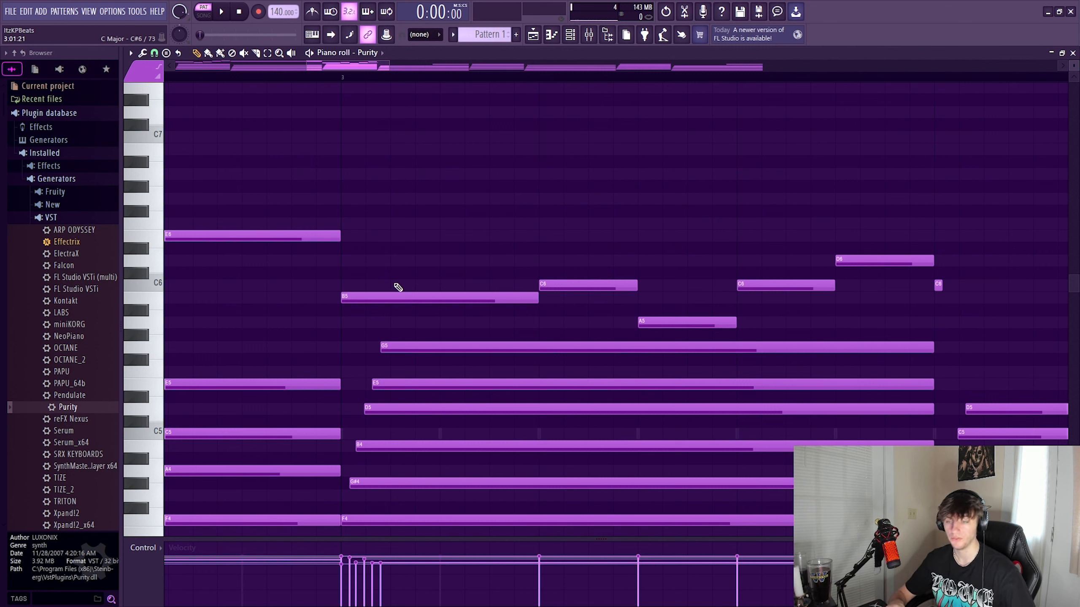
pyautogui.press('b')
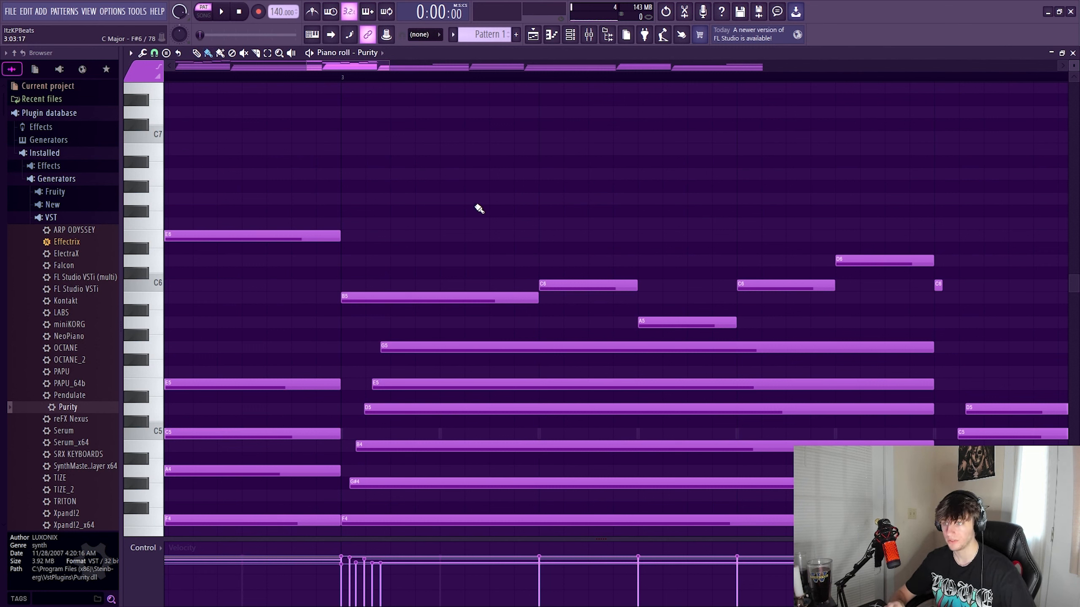
pyautogui.moveTo(338, 205)
pyautogui.mouseDown()
pyautogui.moveTo(986, 206)
pyautogui.moveTo(807, 202)
pyautogui.mouseUp()
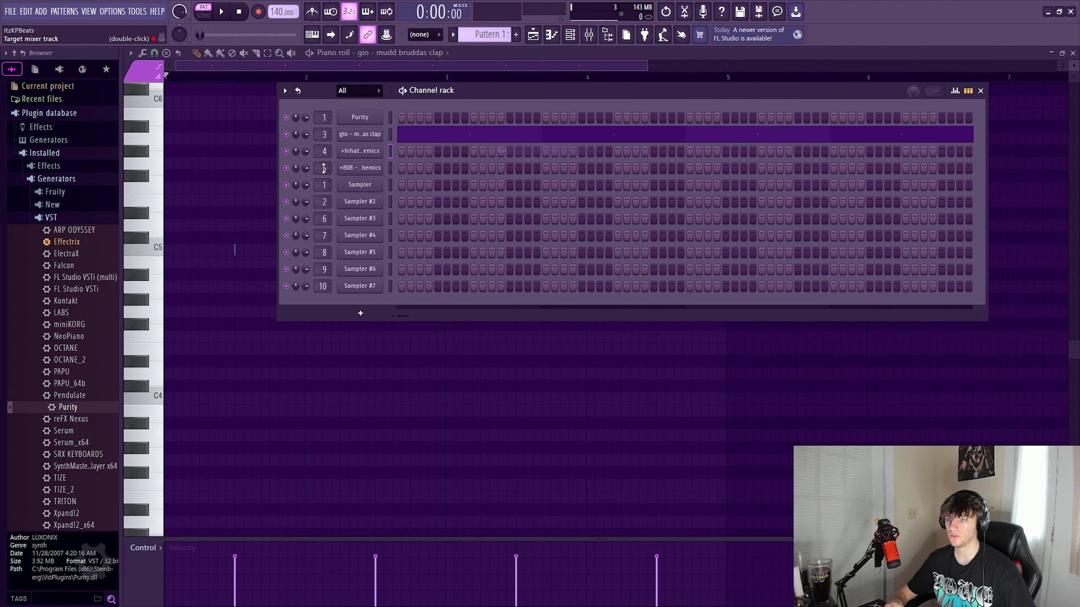
# Step: Fill the +hihat - rack - khemics channel with a hit every 2 steps and play the pattern
pyautogui.click(359, 151)
pyautogui.click(454, 120)
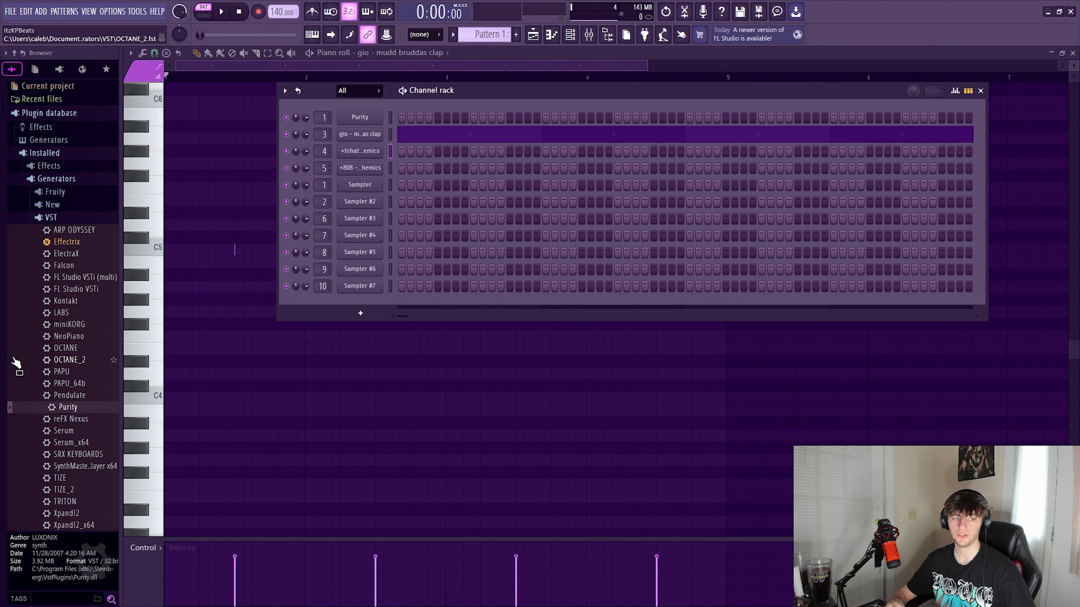
pyautogui.scroll(-3, 80, 303)
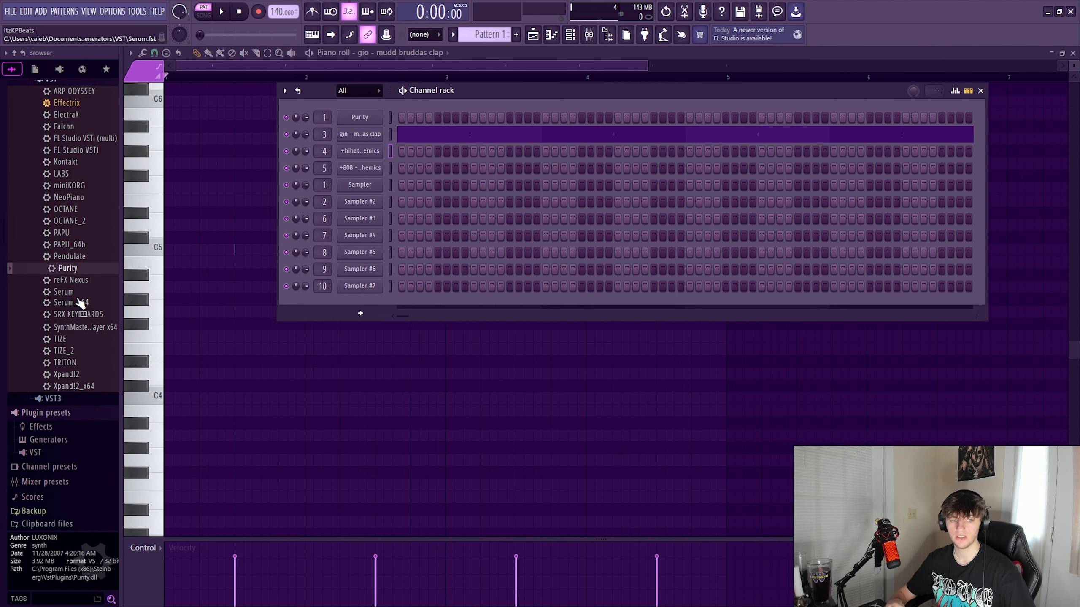
pyautogui.rightClick(361, 152)
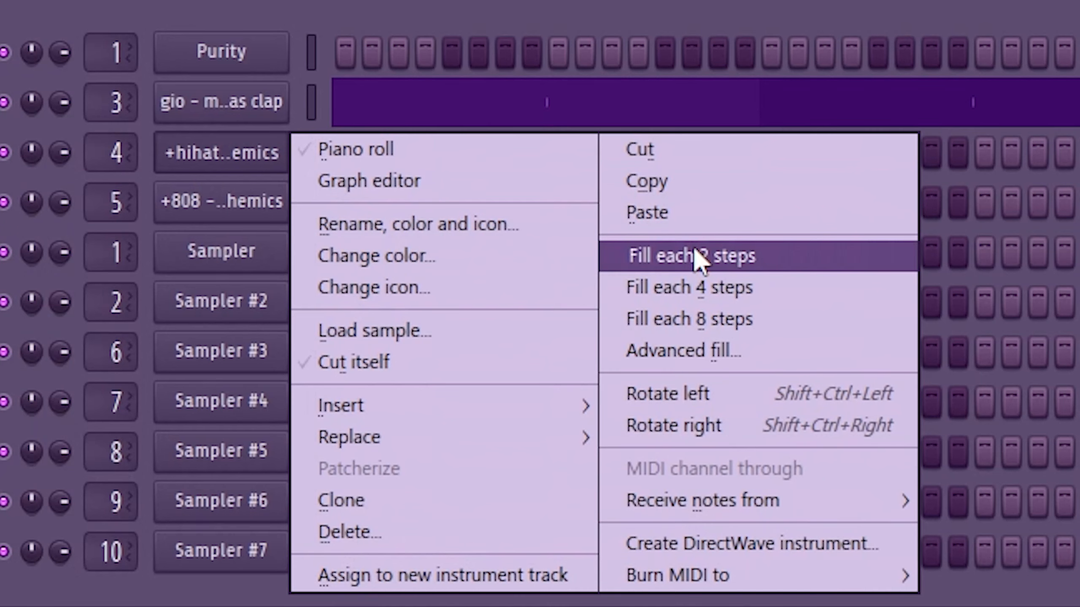
pyautogui.click(722, 258)
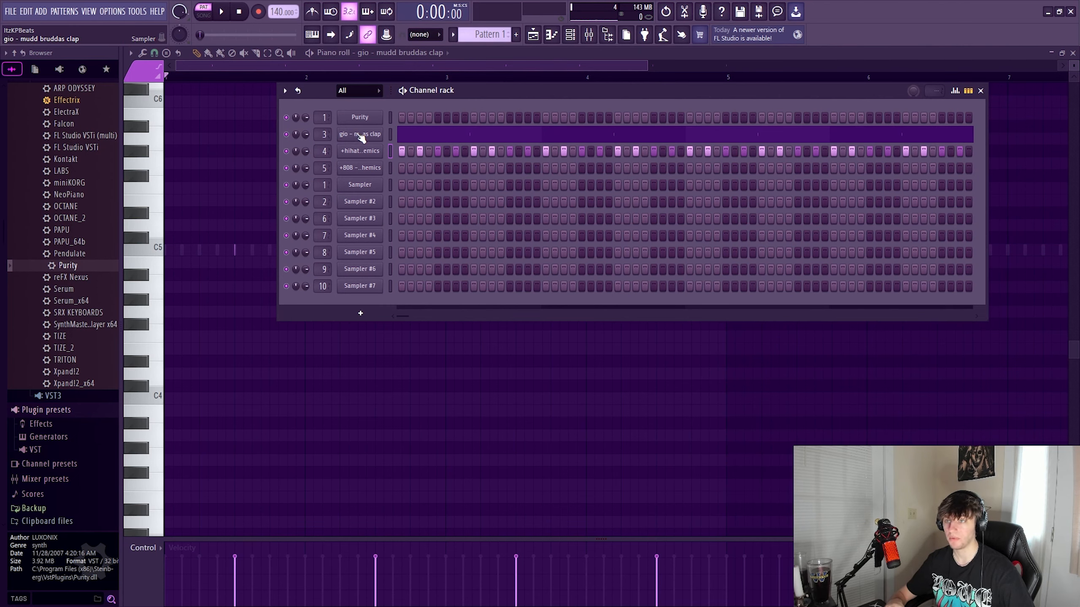
pyautogui.press('space')
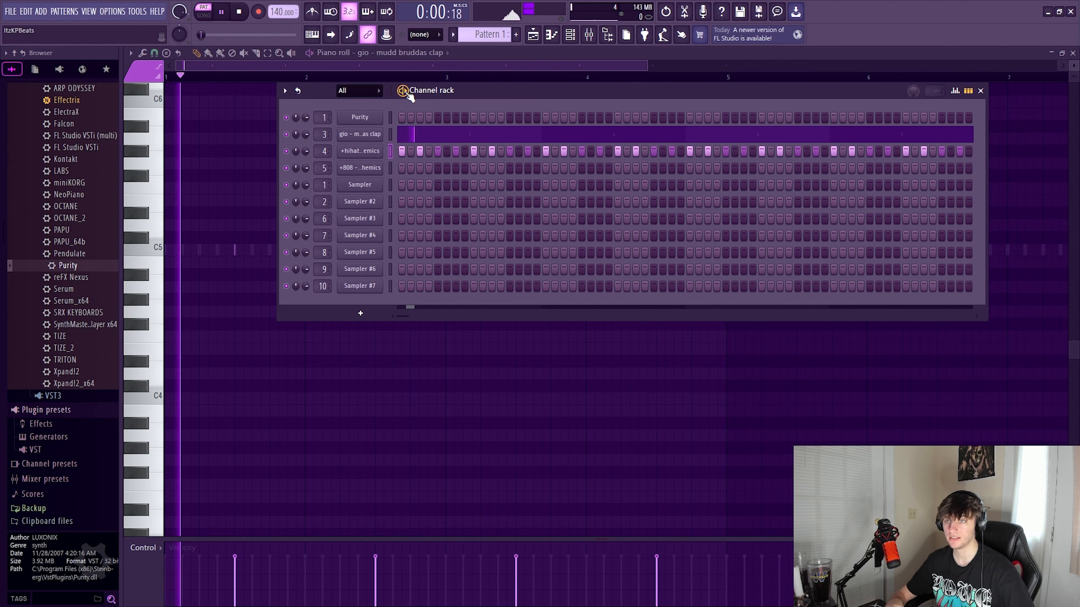
# Step: Open the gio - mudd bruddas clap channel in the piano roll and try removing C5 clap notes
pyautogui.rightClick(361, 134)
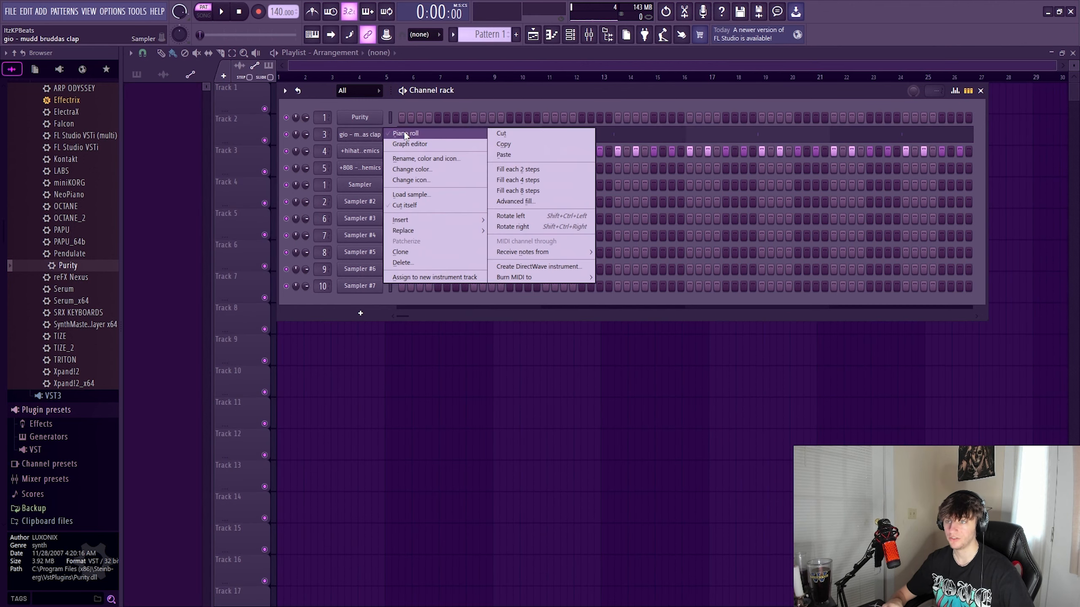
pyautogui.click(406, 134)
pyautogui.scroll(-3, 494, 301)
pyautogui.rightClick(504, 250)
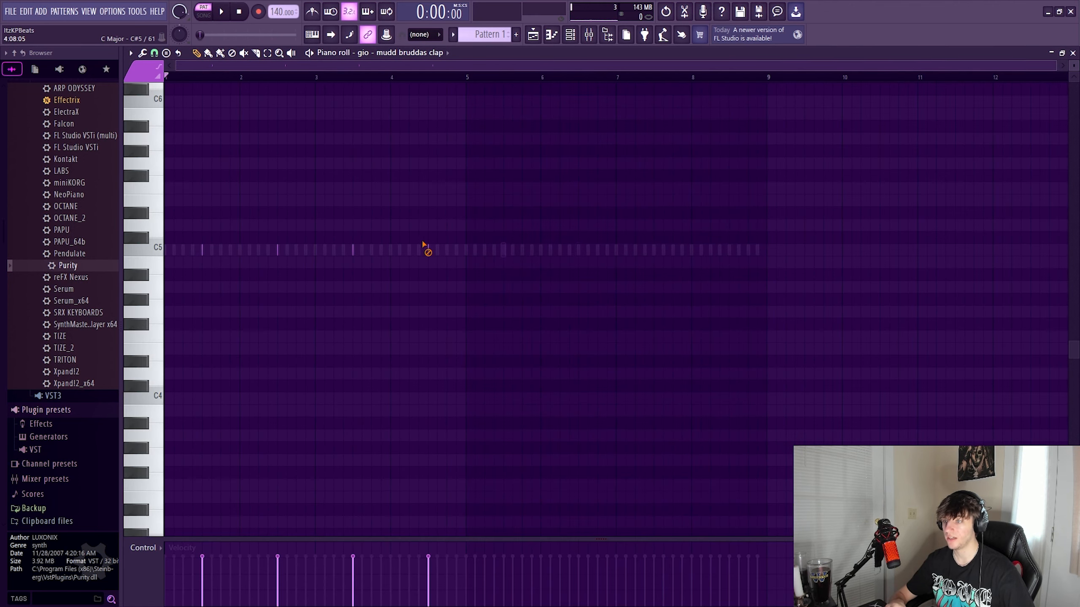
pyautogui.rightClick(202, 250)
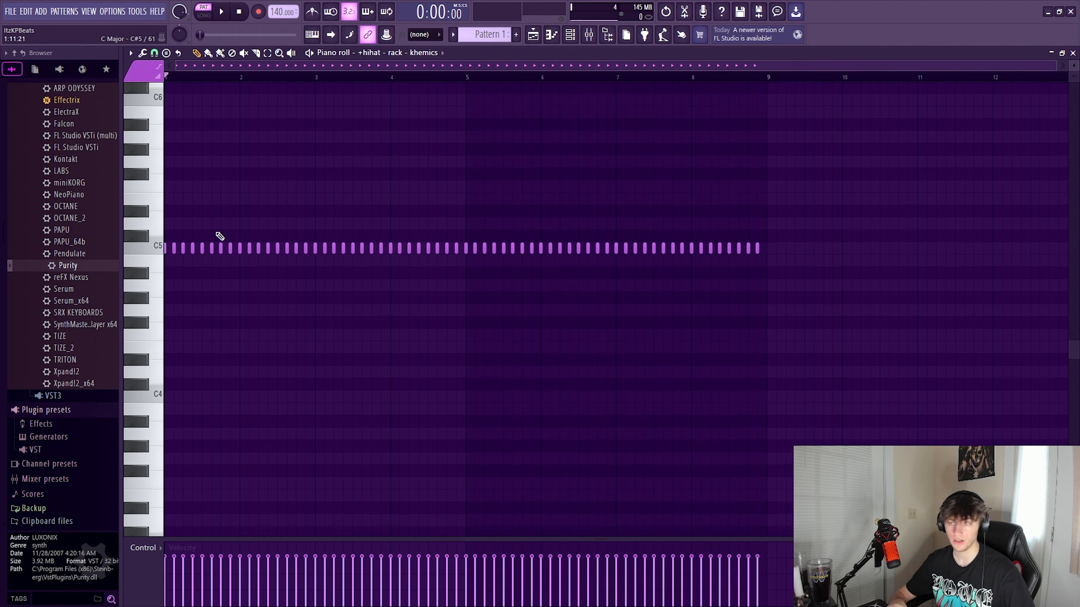
# Step: Apply quick legato to the C5 hi-hat notes in the piano roll
pyautogui.scroll(1, 220, 236)
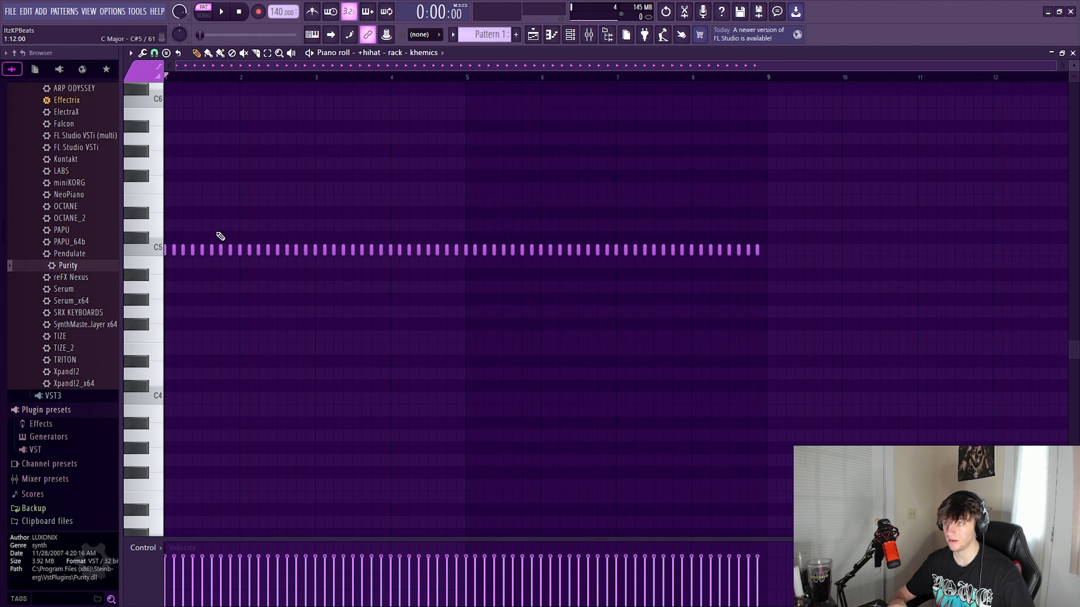
pyautogui.hotkey('ctrl', 'l')
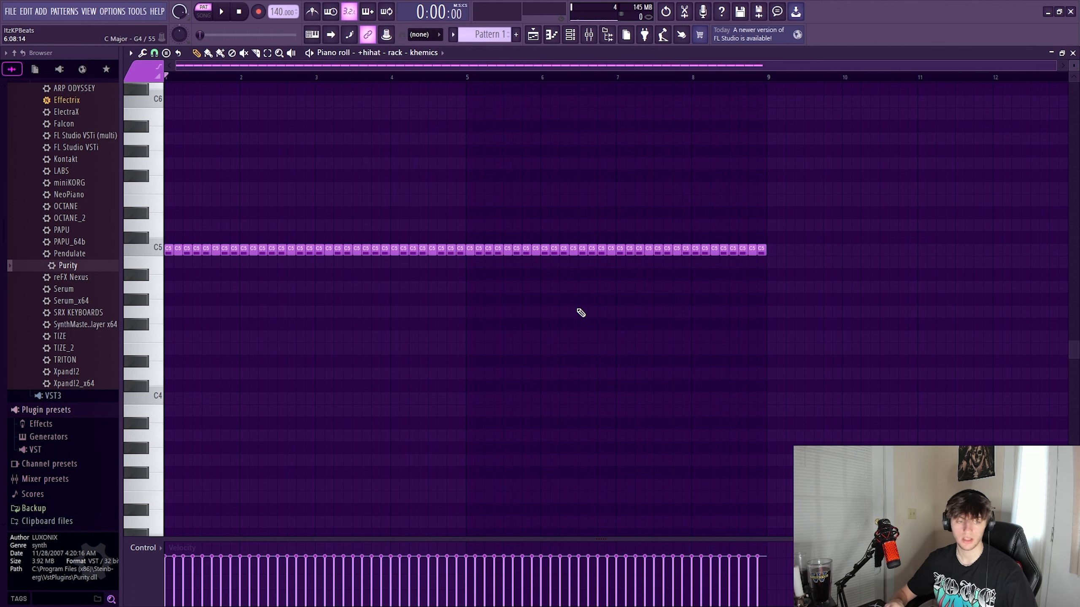
pyautogui.scroll(2, 576, 310)
pyautogui.scroll(-2, 577, 310)
# Step: Select all the hi-hat notes, try quick legato on them again, and undo it
pyautogui.hotkey('ctrl', 'a')
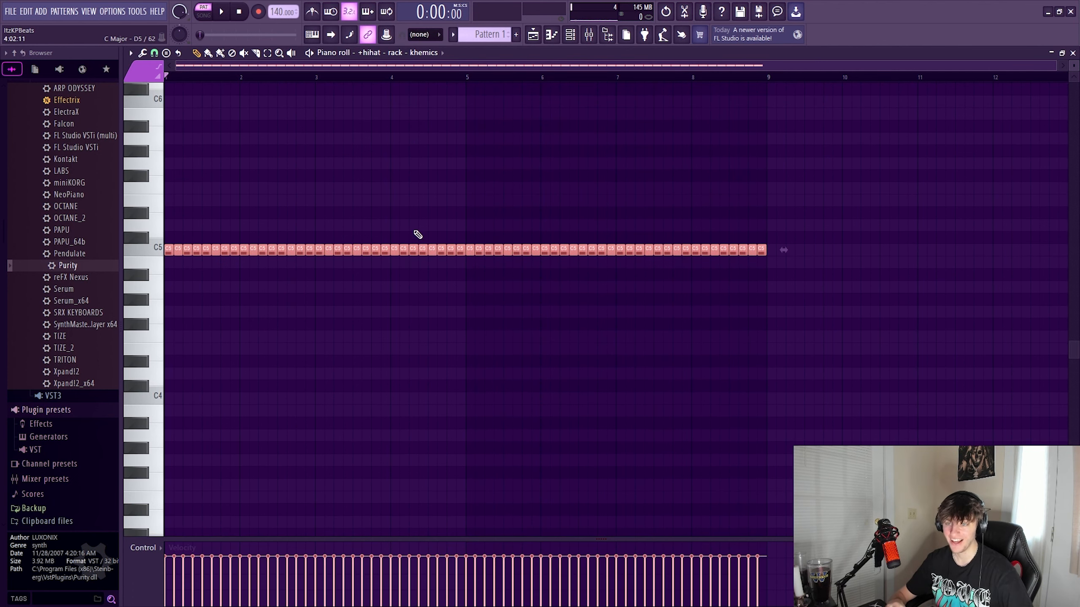
pyautogui.scroll(-2, 410, 218)
pyautogui.scroll(2, 419, 224)
pyautogui.hotkey('ctrl', 'l')
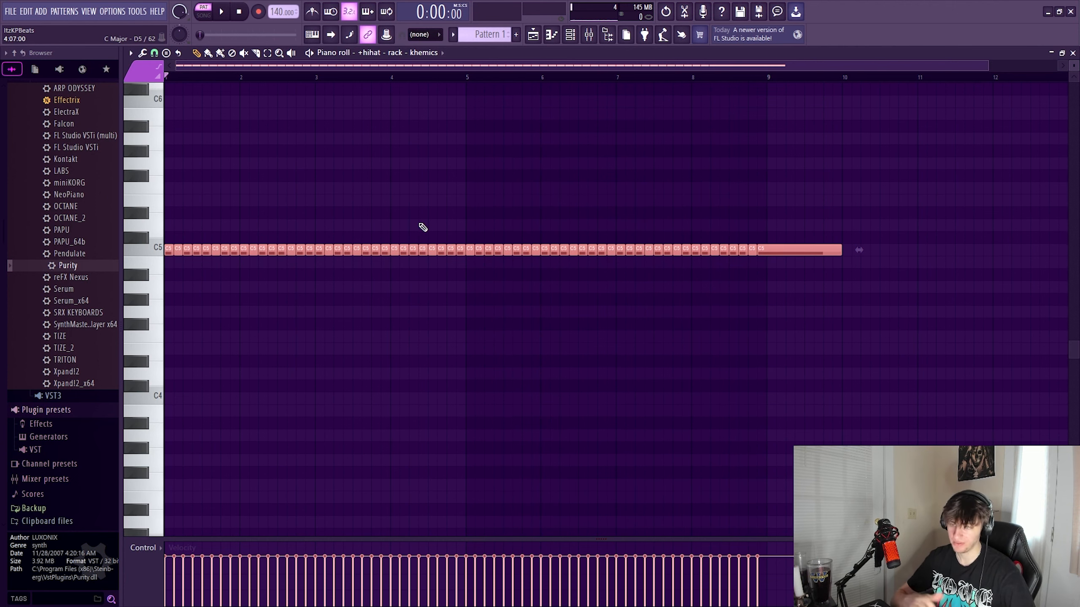
pyautogui.scroll(-2, 423, 227)
pyautogui.scroll(2, 421, 224)
pyautogui.hotkey('ctrl', 'z')
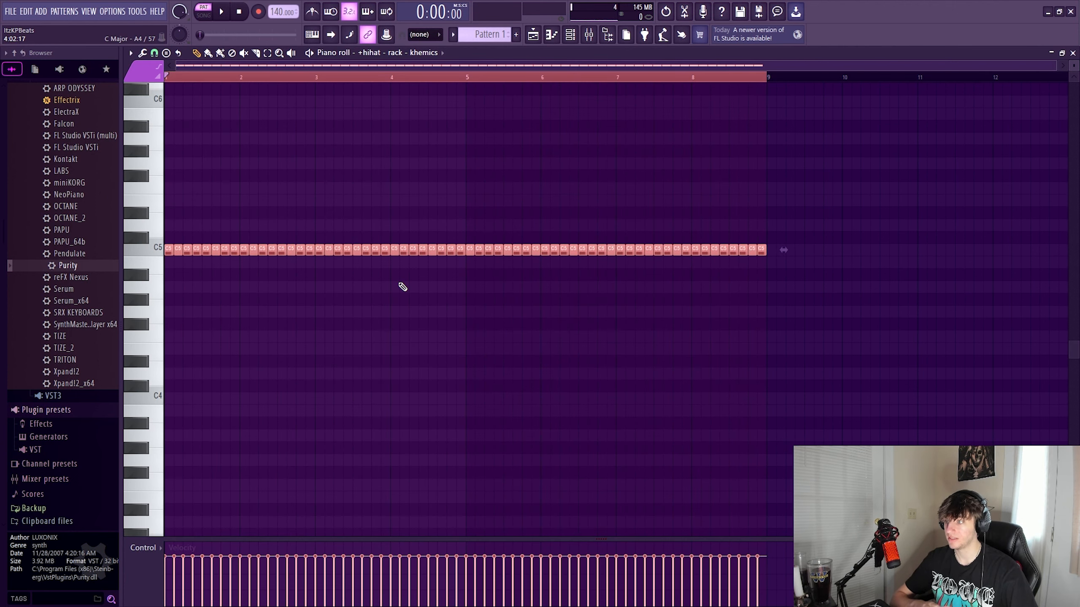
# Step: Shorten all the selected hi-hat notes to brief separate hits
pyautogui.hotkey('ctrl', 'z')
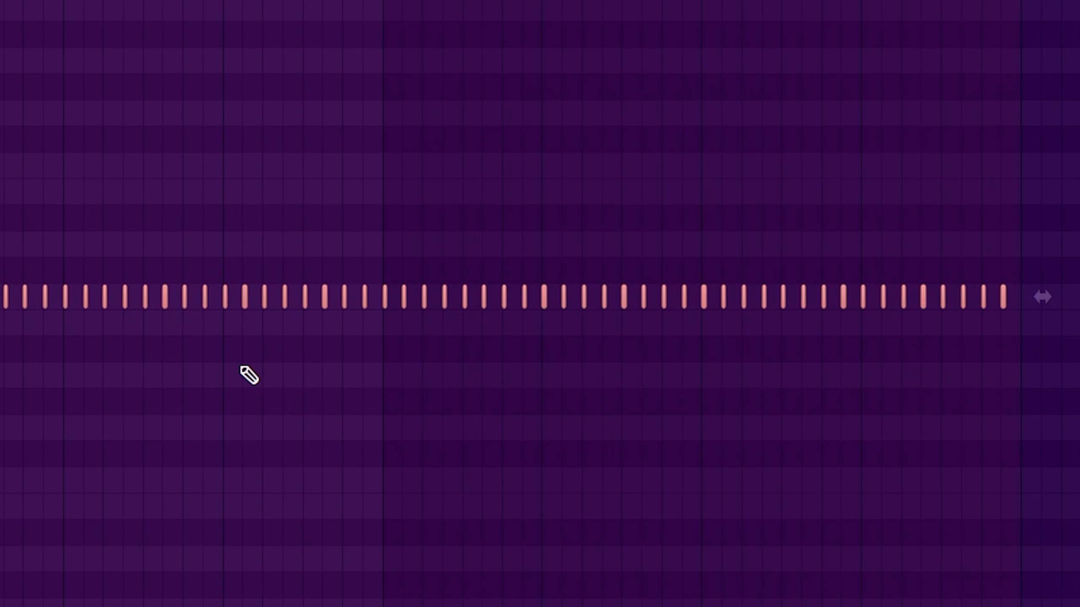
pyautogui.scroll(-3, 147, 234)
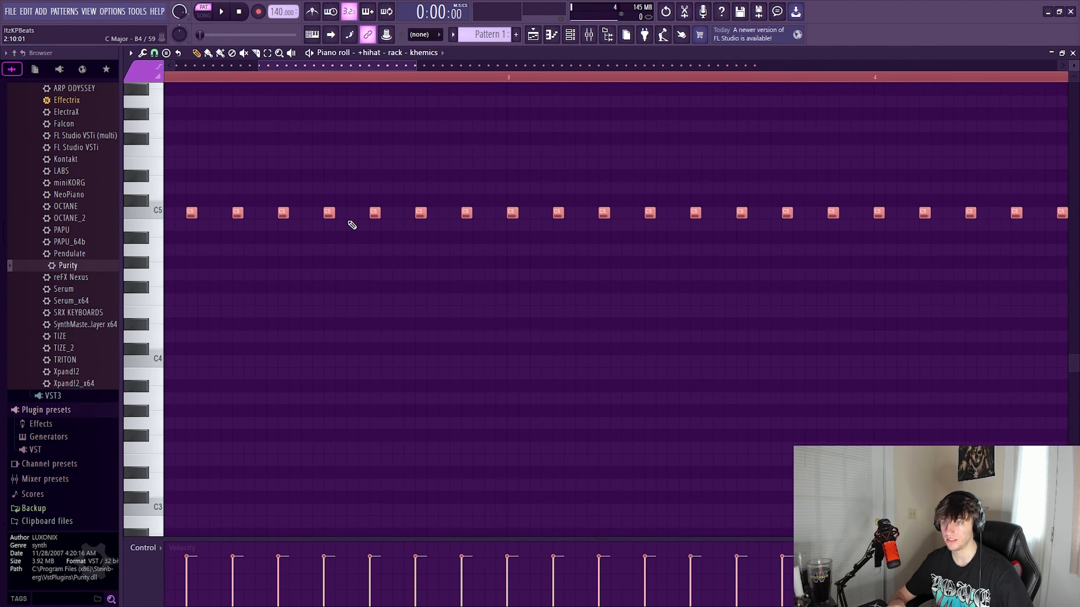
pyautogui.scroll(-6, 352, 226)
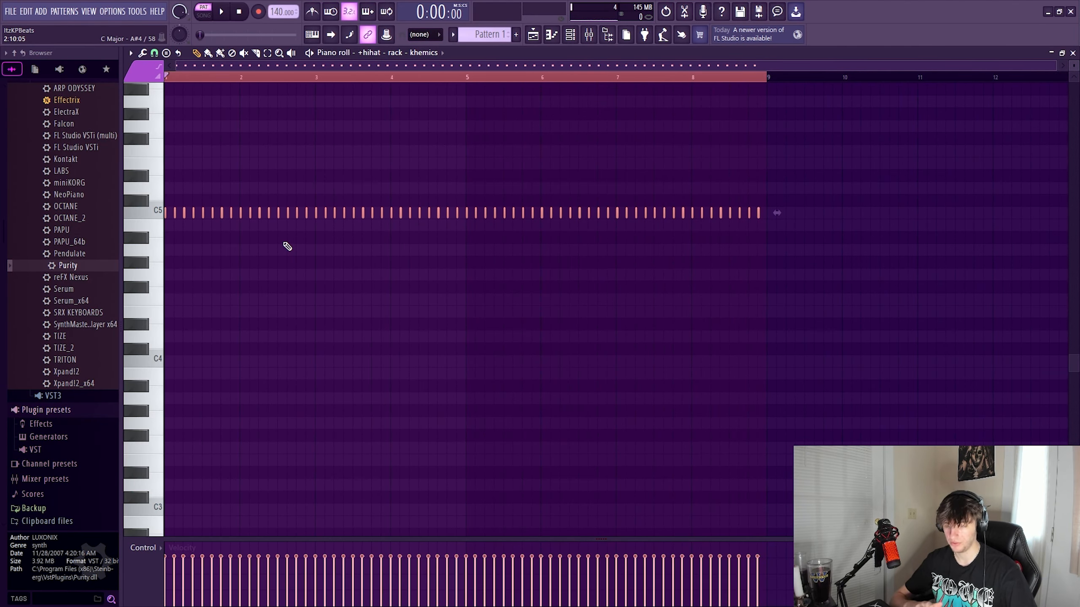
pyautogui.hotkey('ctrl', 'l')
# Step: Cut all the notes from the gio - mudd bruddas clap channel and open its empty piano roll
pyautogui.press('F6')
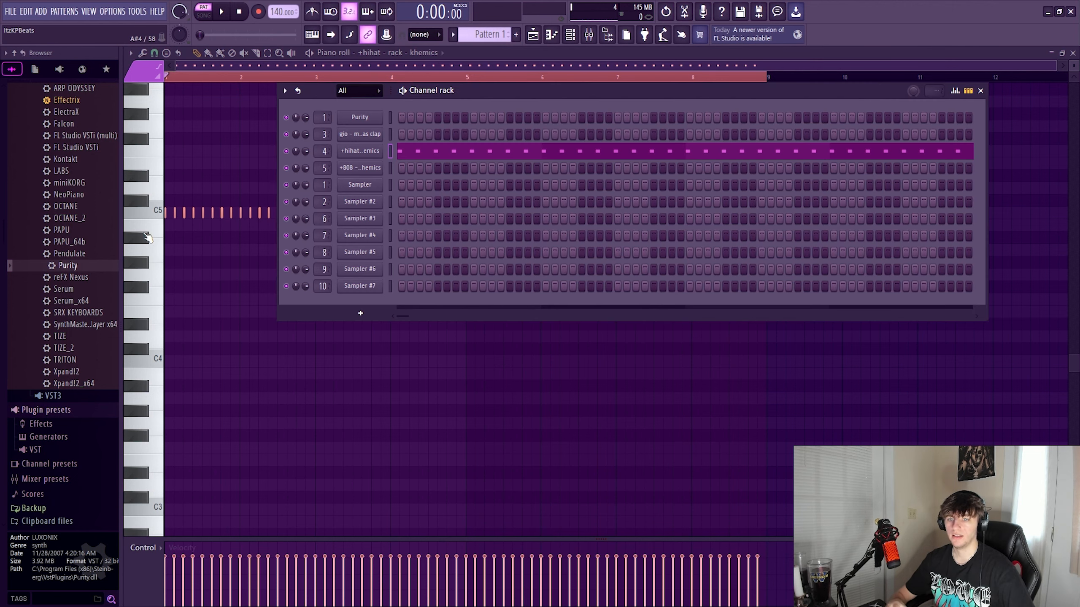
pyautogui.scroll(5, 72, 244)
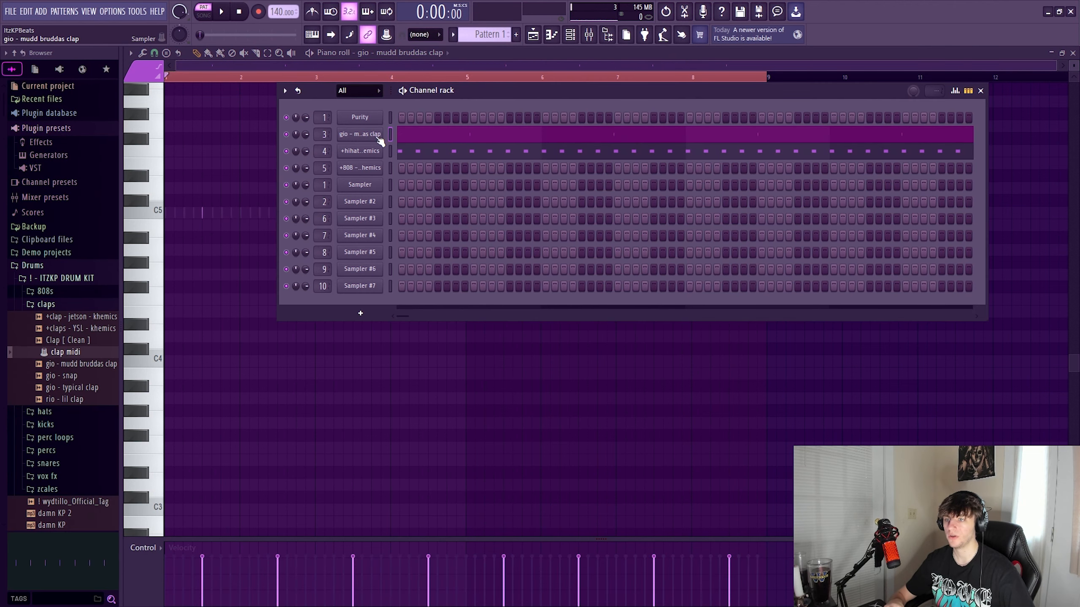
pyautogui.rightClick(377, 138)
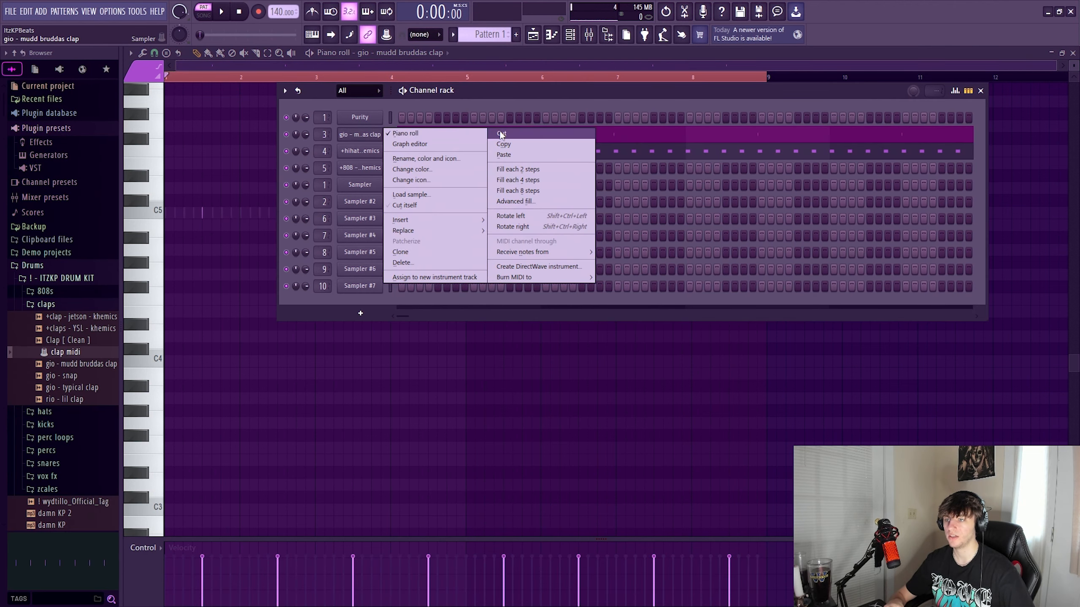
pyautogui.click(501, 134)
pyautogui.rightClick(362, 139)
pyautogui.click(401, 135)
pyautogui.rightClick(370, 135)
pyautogui.click(394, 135)
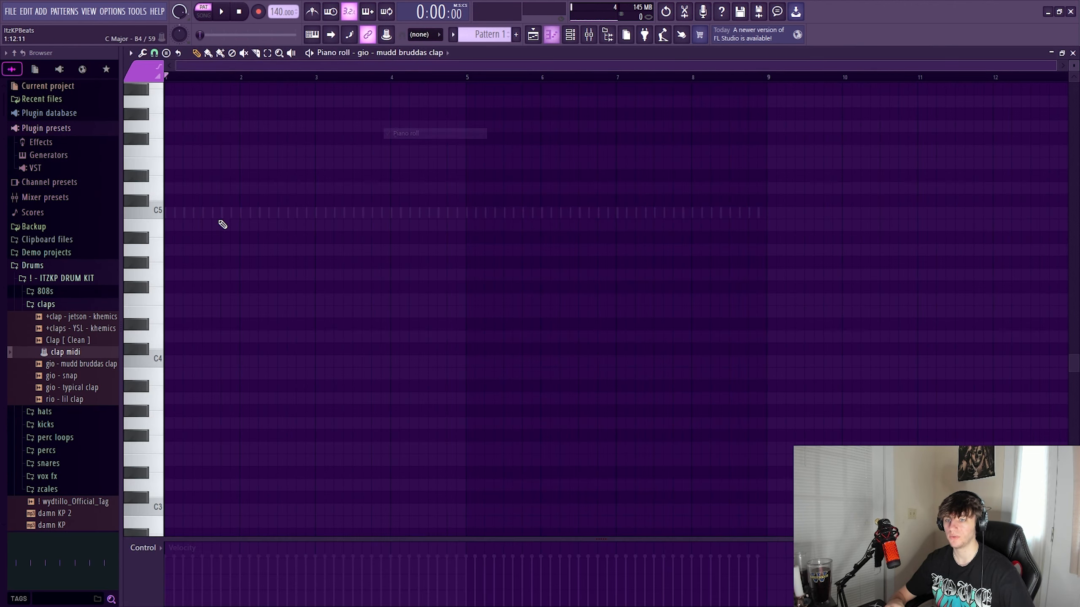
# Step: Draw a C5 clap note at 1:09:00 and stretch it to one bar long
pyautogui.click(246, 214)
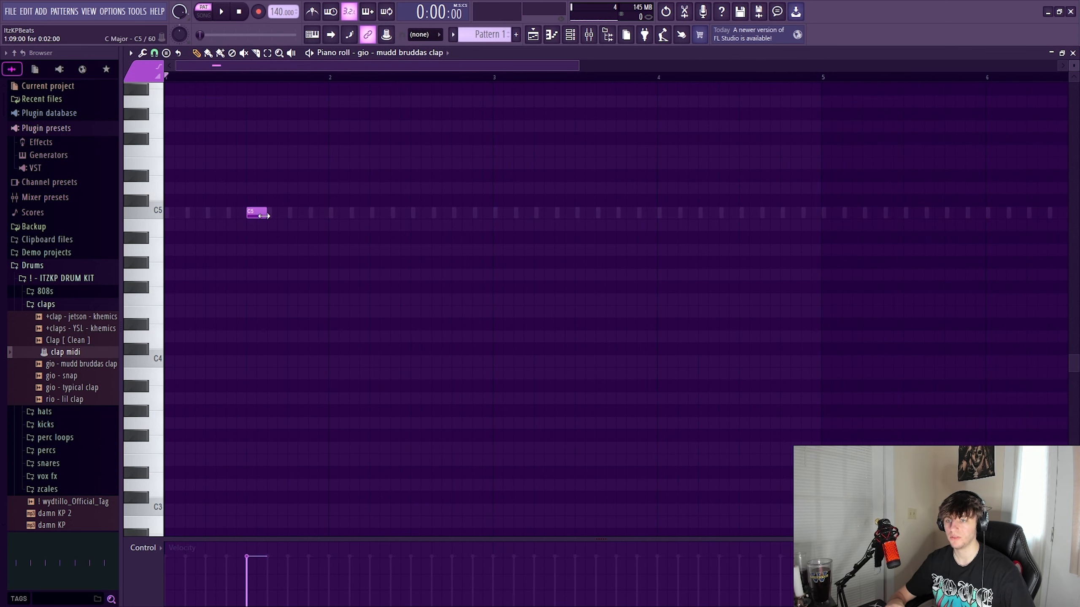
pyautogui.moveTo(267, 214); pyautogui.dragTo(408, 213)
pyautogui.scroll(-3, 280, 264)
# Step: Duplicate the one-bar clap note end to end along C5 several times
pyautogui.hotkey('ctrl', 'b')
pyautogui.hotkey('ctrl', 'b')
pyautogui.hotkey('ctrl', 'b')
pyautogui.hotkey('ctrl', 'b')
pyautogui.hotkey('ctrl', 'b')
pyautogui.hotkey('ctrl', 'b')
pyautogui.hotkey('ctrl', 'b')
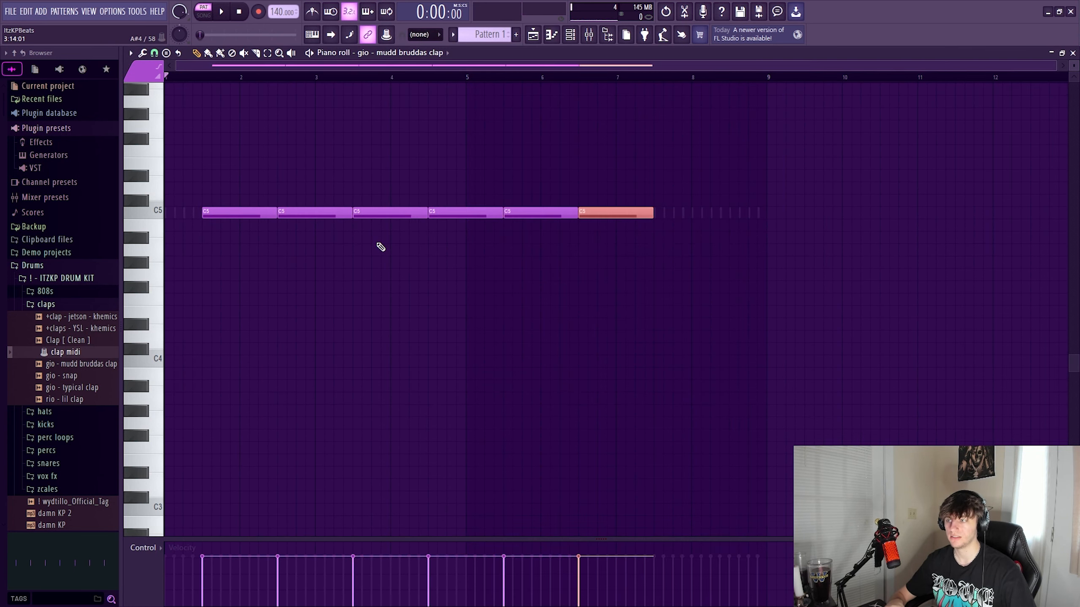
# Step: Trim the claps to the first four, try duplicating them as a block, and clear back to the first note
pyautogui.moveTo(748, 234); pyautogui.dragTo(510, 214)
pyautogui.moveTo(530, 283); pyautogui.dragTo(176, 182)
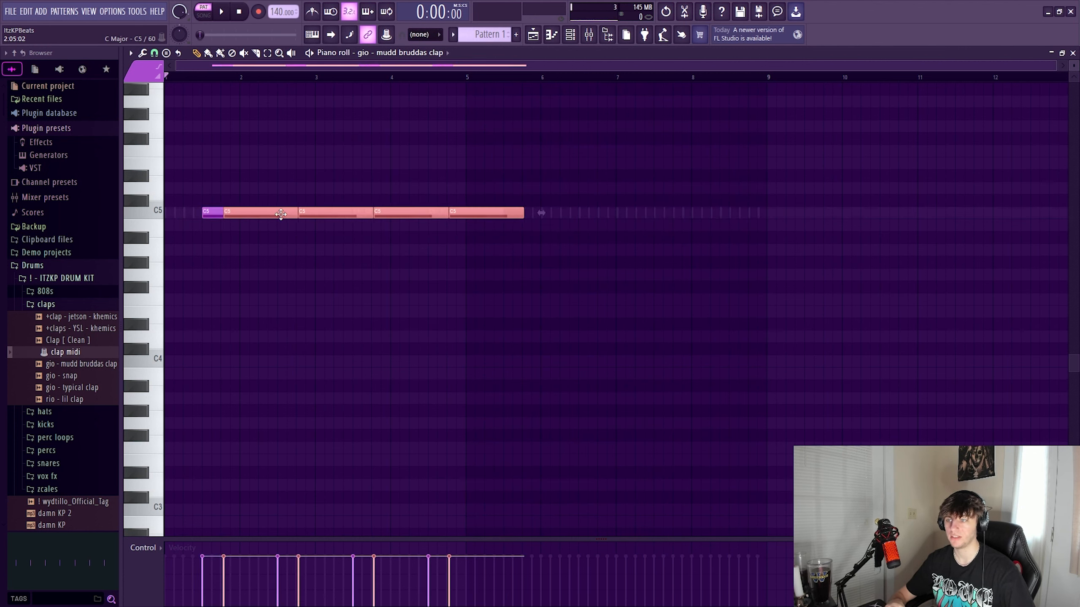
pyautogui.hotkey('ctrl', 'b')
pyautogui.moveTo(774, 238)
pyautogui.mouseDown()
pyautogui.moveTo(544, 210)
pyautogui.moveTo(680, 213)
pyautogui.mouseUp()
pyautogui.hotkey('ctrl', 'b')
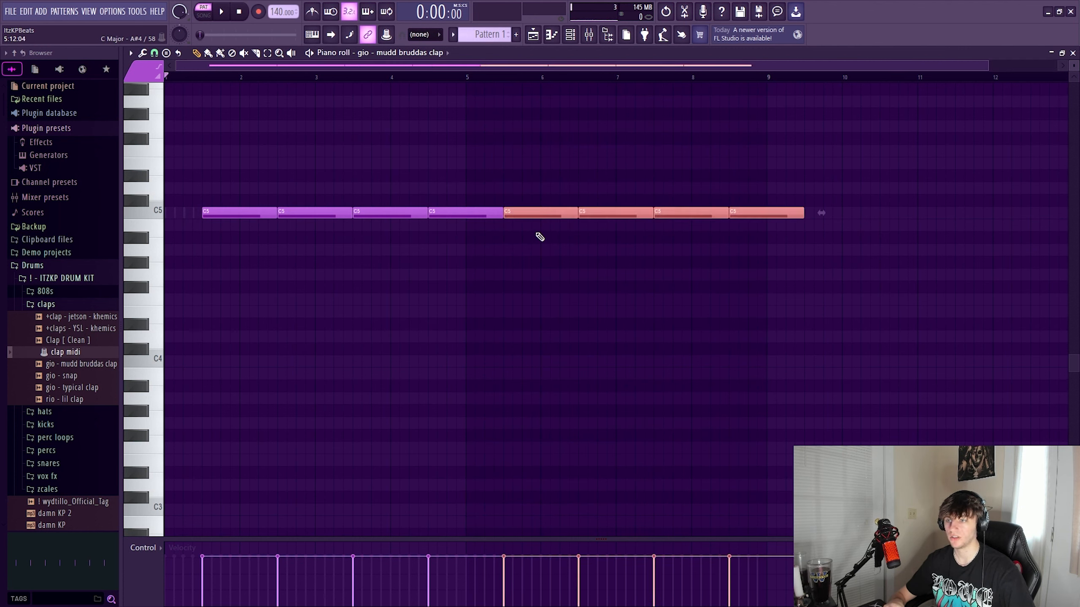
pyautogui.moveTo(542, 213)
pyautogui.mouseDown()
pyautogui.moveTo(676, 238)
pyautogui.moveTo(694, 232)
pyautogui.moveTo(294, 214)
pyautogui.mouseUp()
pyautogui.moveTo(293, 230); pyautogui.dragTo(249, 201)
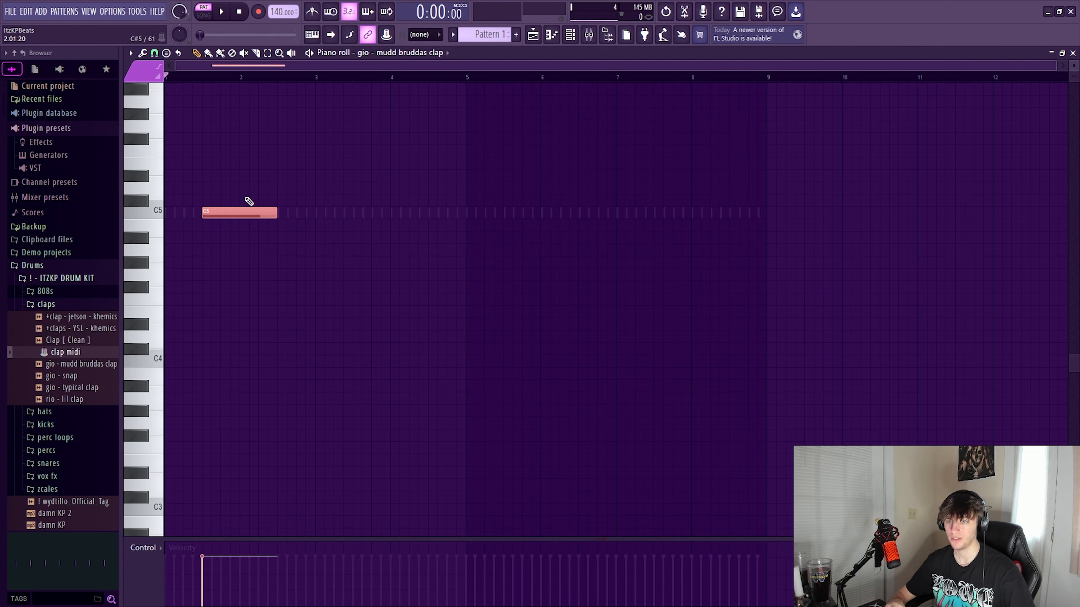
# Step: Duplicate the clap note into eight one-bar repeats on C5 and discard the lengths of all the clap notes
pyautogui.hotkey('ctrl', 'b')
pyautogui.hotkey('ctrl', 'b')
pyautogui.hotkey('ctrl', 'b')
pyautogui.hotkey('ctrl', 'a')
pyautogui.hotkey('ctrl', 'b')
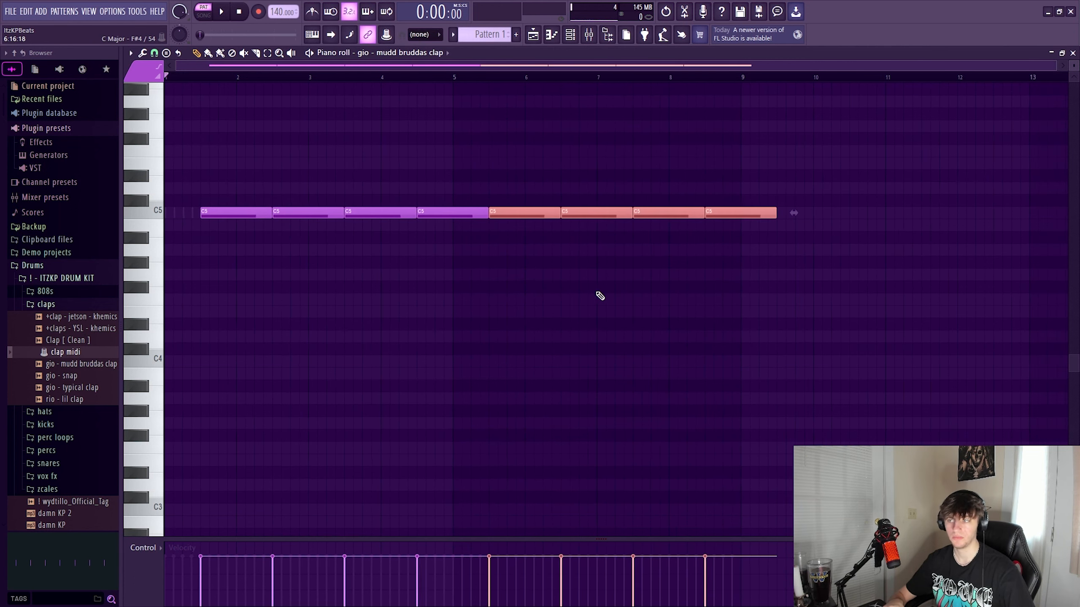
pyautogui.hotkey('ctrl', 'a')
pyautogui.hotkey('shift', 'd')
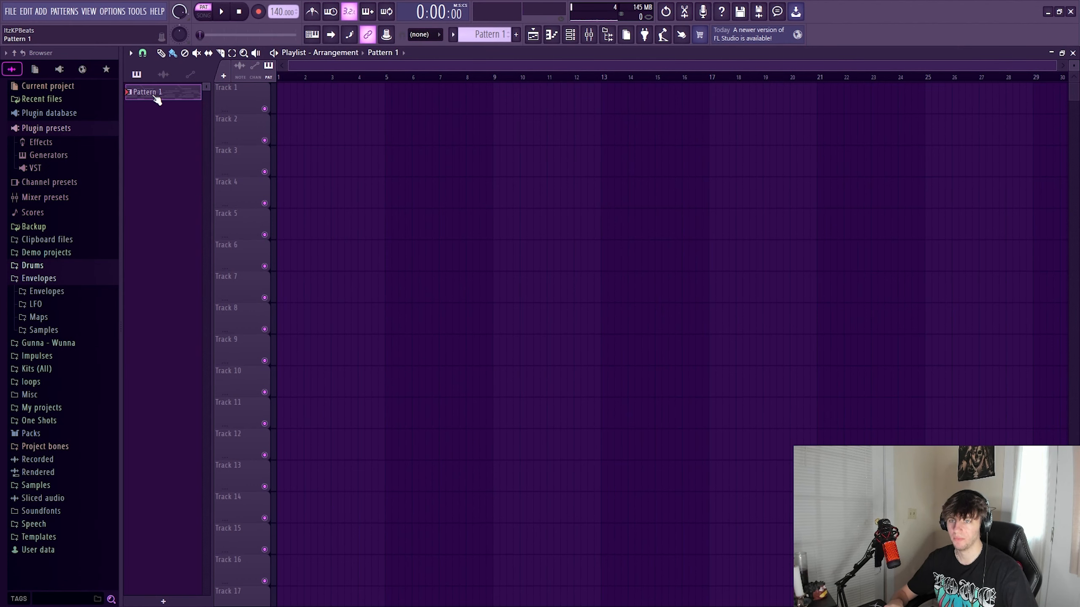
# Step: Split Pattern 1 by channel in the playlist's pattern list
pyautogui.rightClick(154, 94)
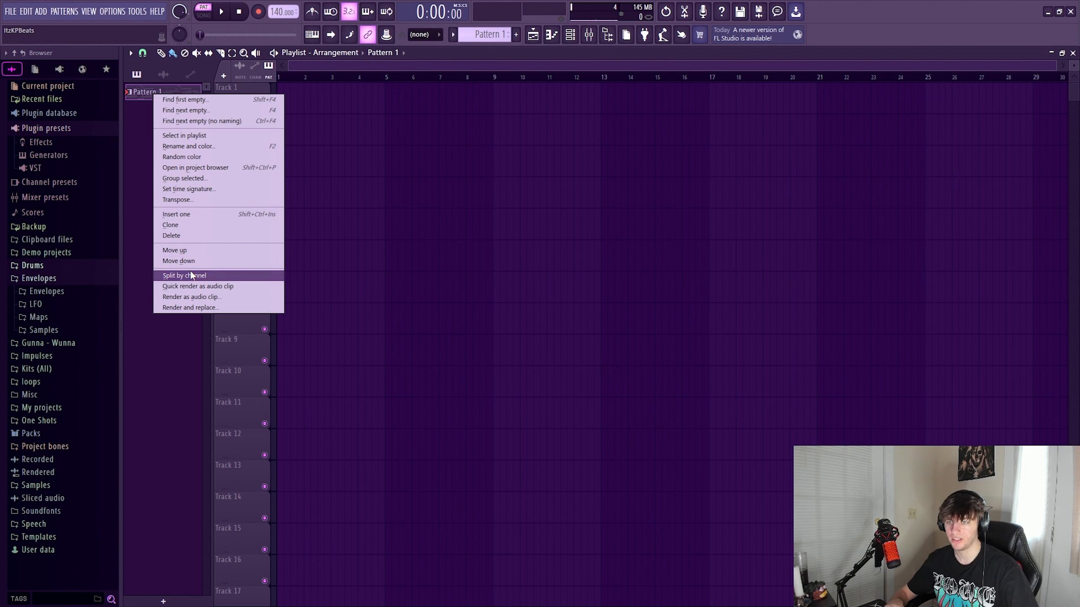
pyautogui.click(483, 38)
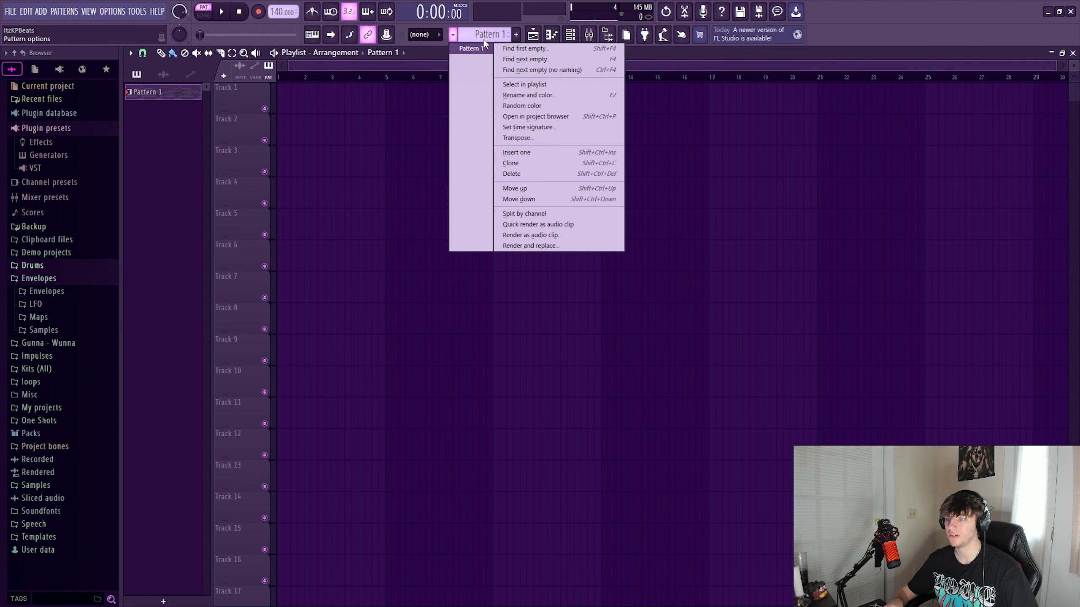
pyautogui.click(150, 137)
pyautogui.rightClick(158, 95)
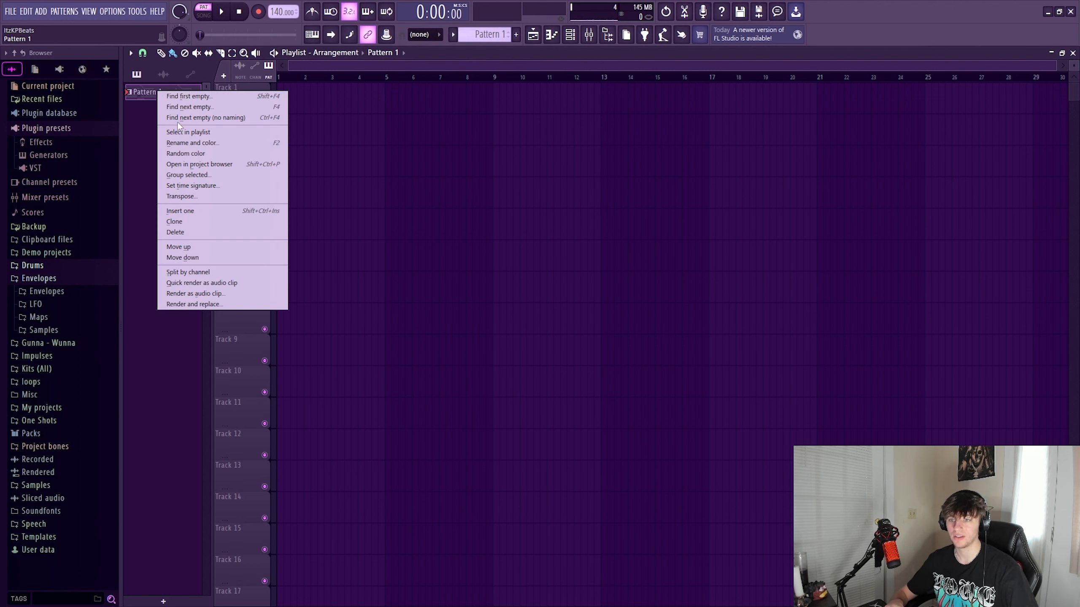
pyautogui.click(190, 272)
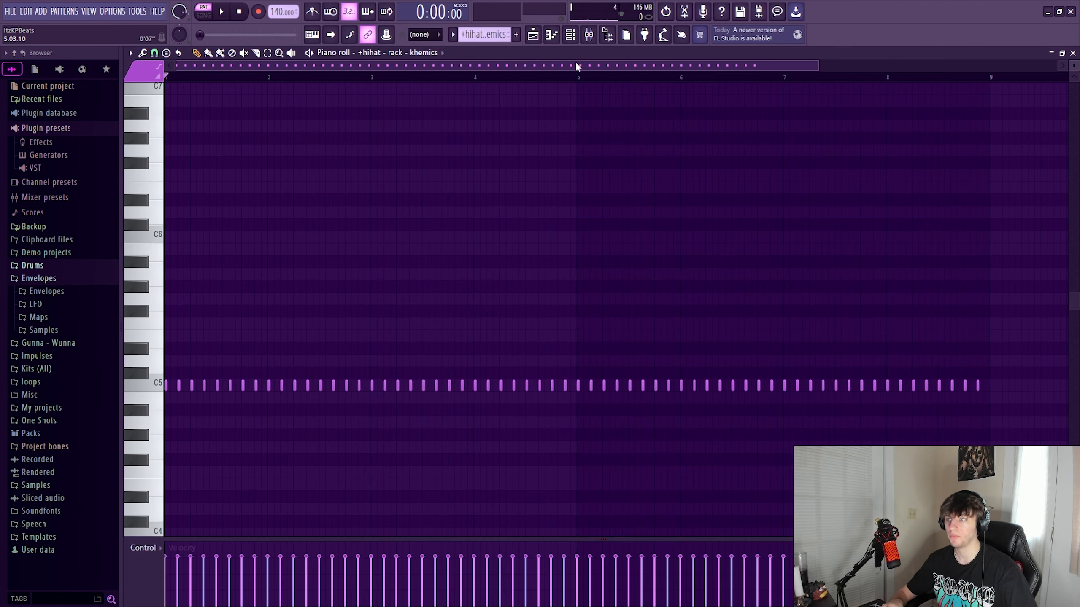
# Step: Show the channel rack and preview the third 808 spinz short sample by khemics from the ITZKP DRUM KIT's 808s folder
pyautogui.click(570, 34)
pyautogui.click(32, 265)
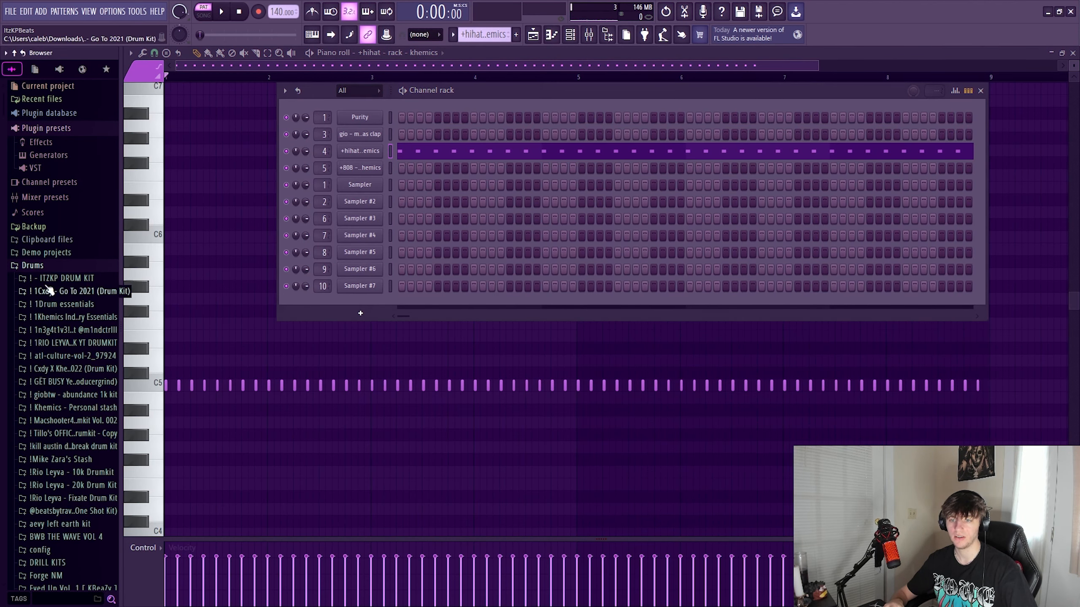
pyautogui.click(59, 275)
pyautogui.click(46, 288)
pyautogui.scroll(-3, 71, 403)
pyautogui.click(77, 293)
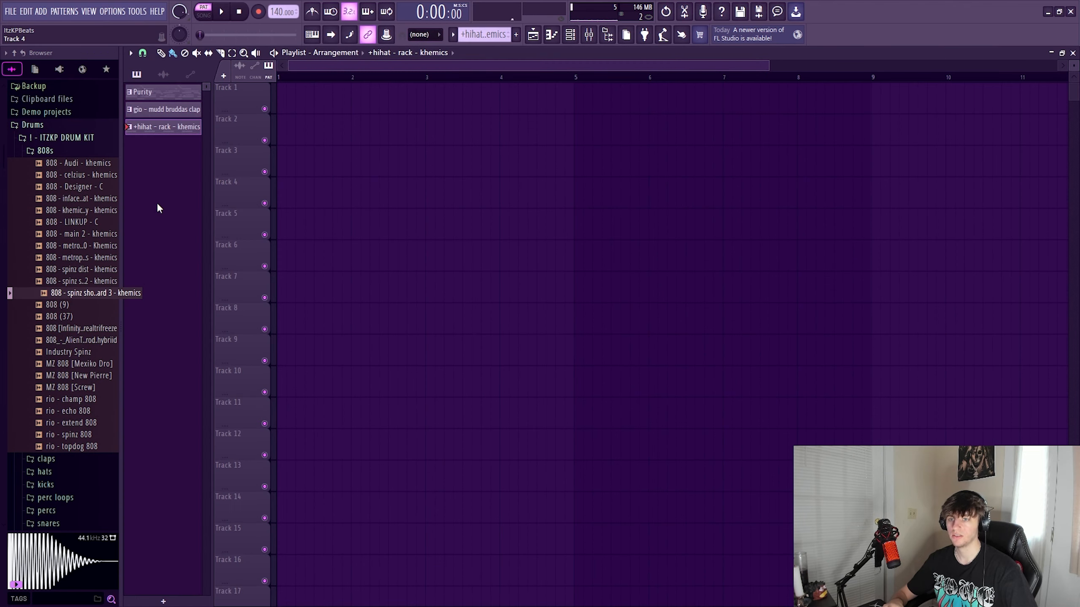
# Step: Switch the active pattern to Purity and back to +hihat - rack - khemics
pyautogui.click(171, 92)
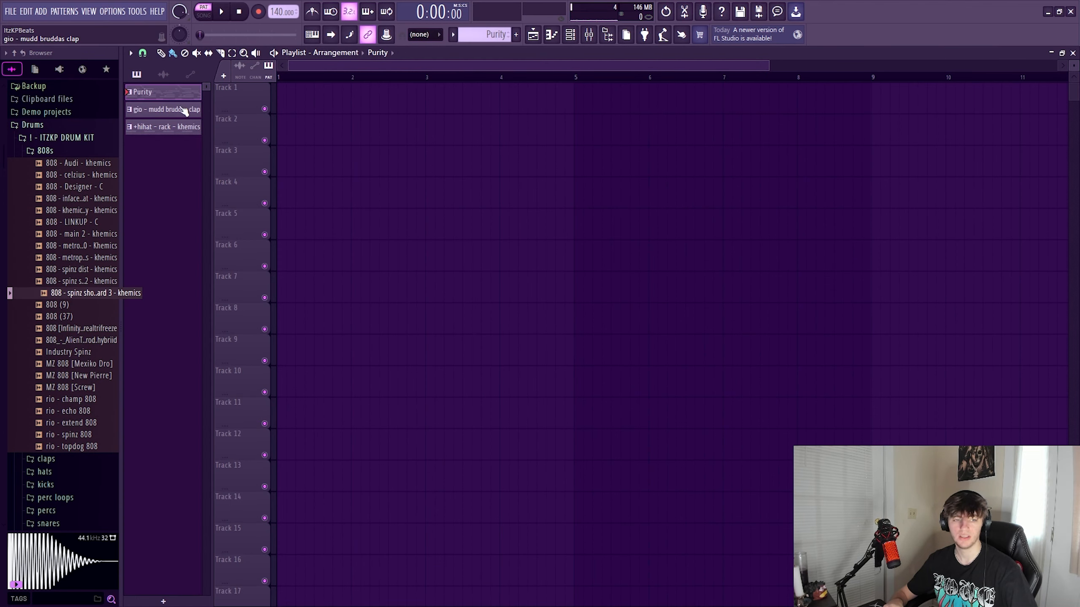
pyautogui.click(179, 128)
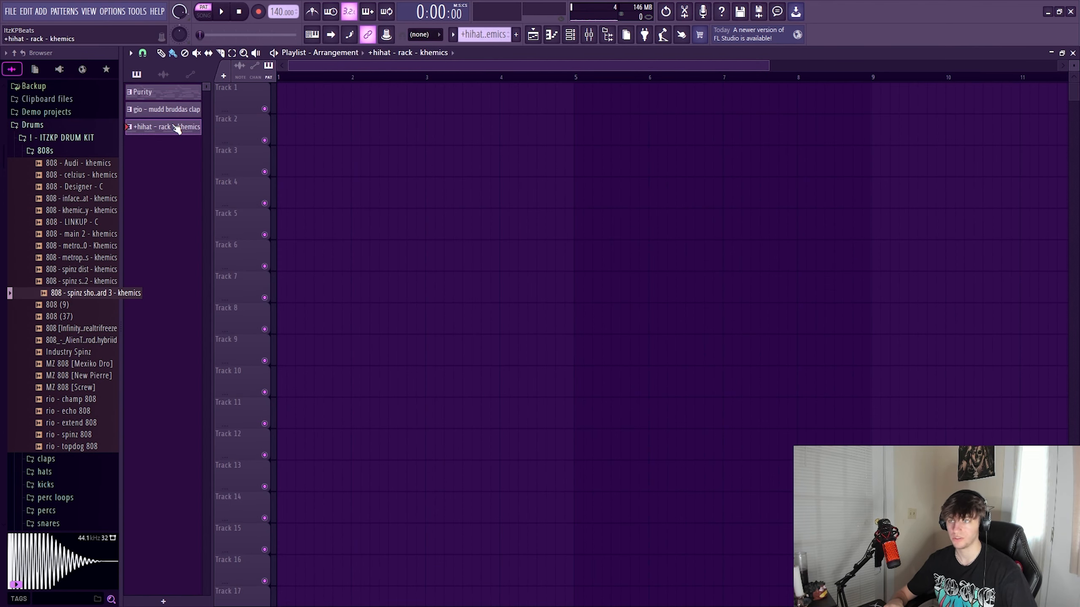
# Step: Split the +hihat - rack - khemics pattern by channel into separate hi-hat and 808 patterns
pyautogui.rightClick(174, 128)
pyautogui.click(136, 202)
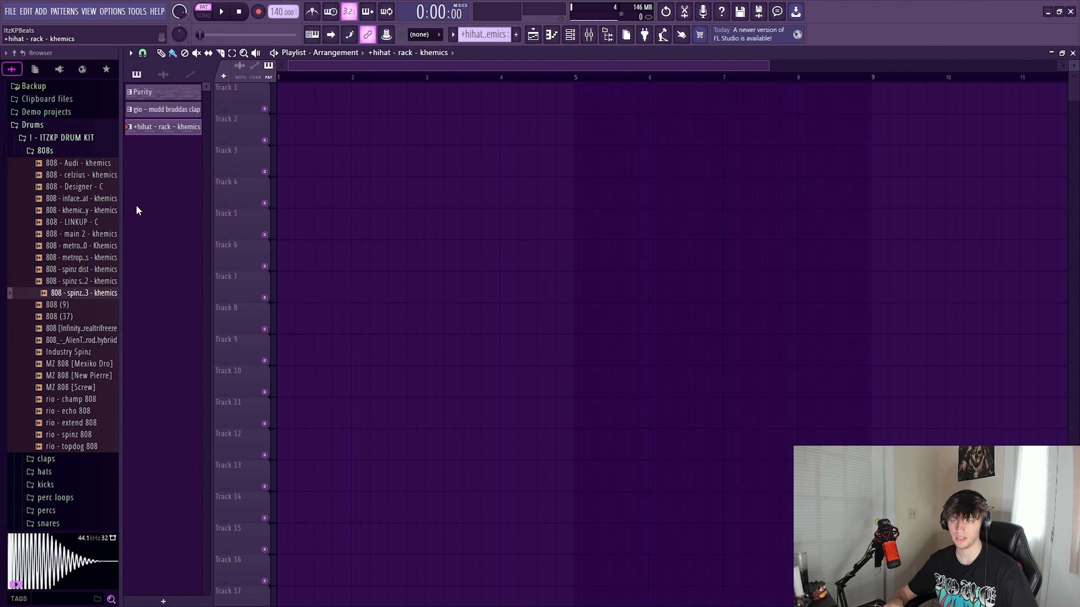
pyautogui.doubleClick(165, 128)
pyautogui.click(535, 33)
pyautogui.rightClick(165, 127)
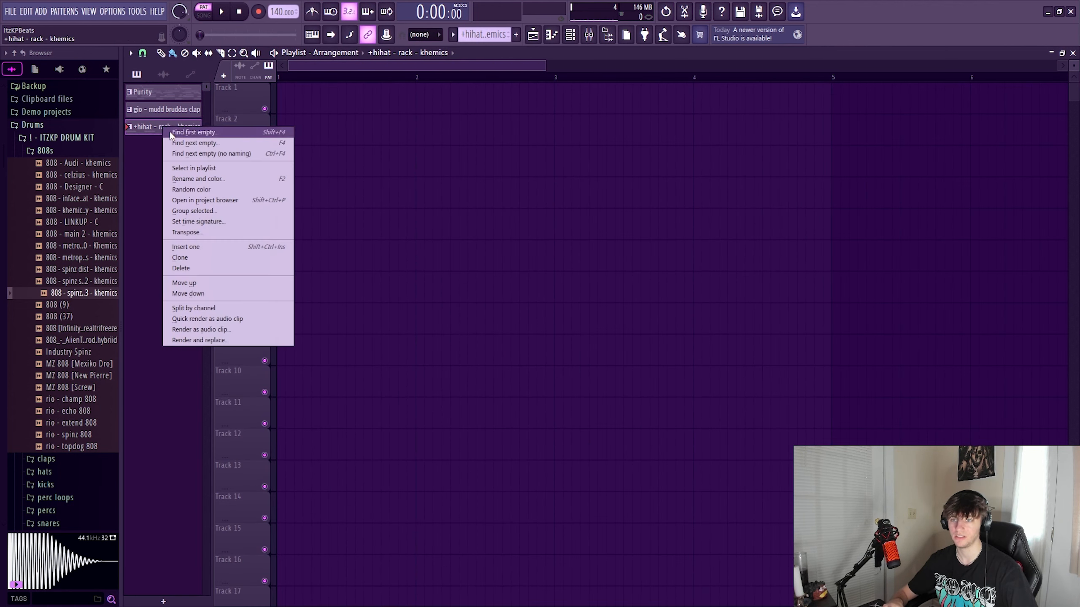
pyautogui.click(200, 330)
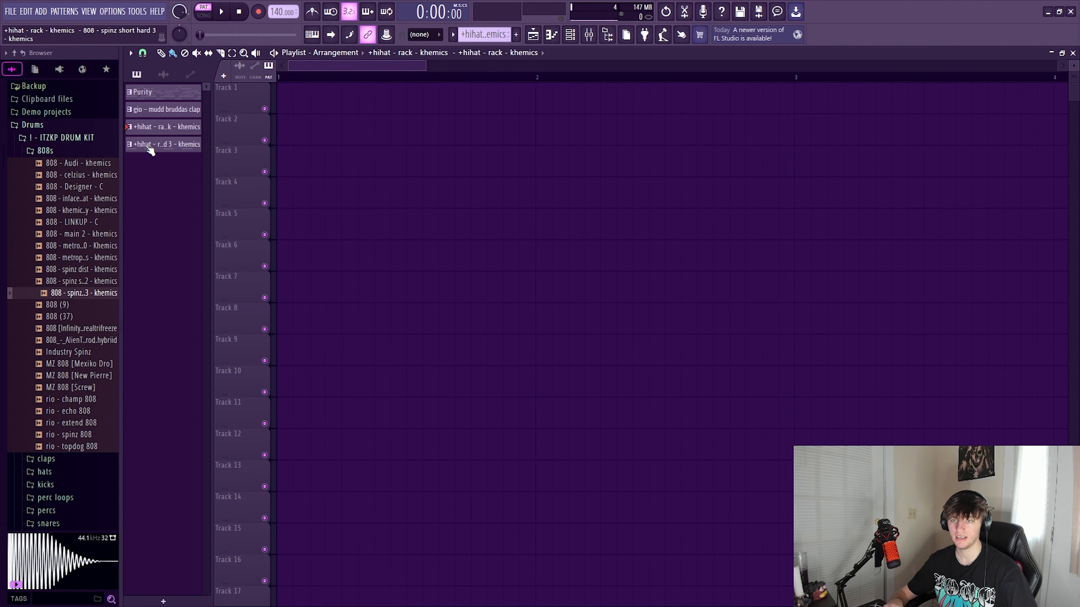
# Step: Place the 808, hi-hat, clap and Purity patterns one by one on Tracks 4 to 1 and delete all the clips
pyautogui.click(150, 146)
pyautogui.click(478, 193)
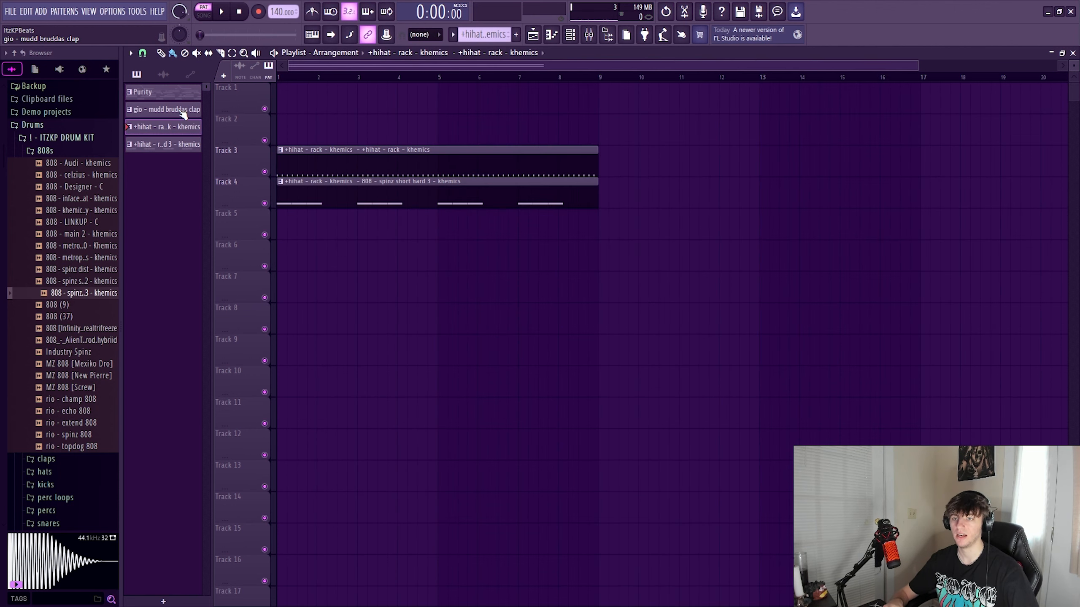
pyautogui.click(163, 110)
pyautogui.click(352, 133)
pyautogui.moveTo(417, 126); pyautogui.dragTo(358, 125)
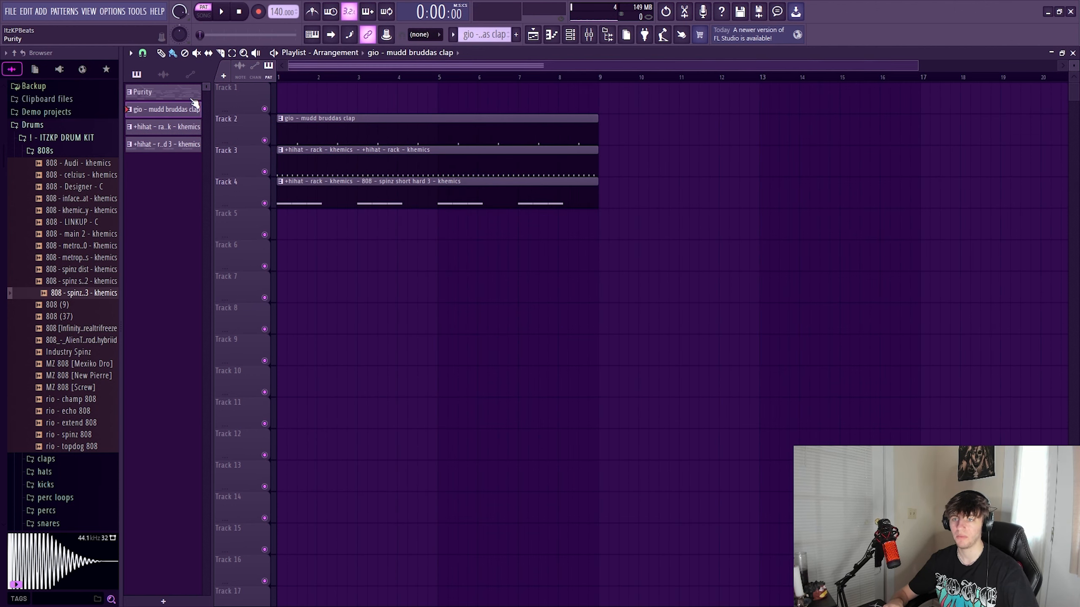
pyautogui.click(186, 92)
pyautogui.click(306, 103)
pyautogui.hotkey('ctrl', 'a')
pyautogui.press('Delete')
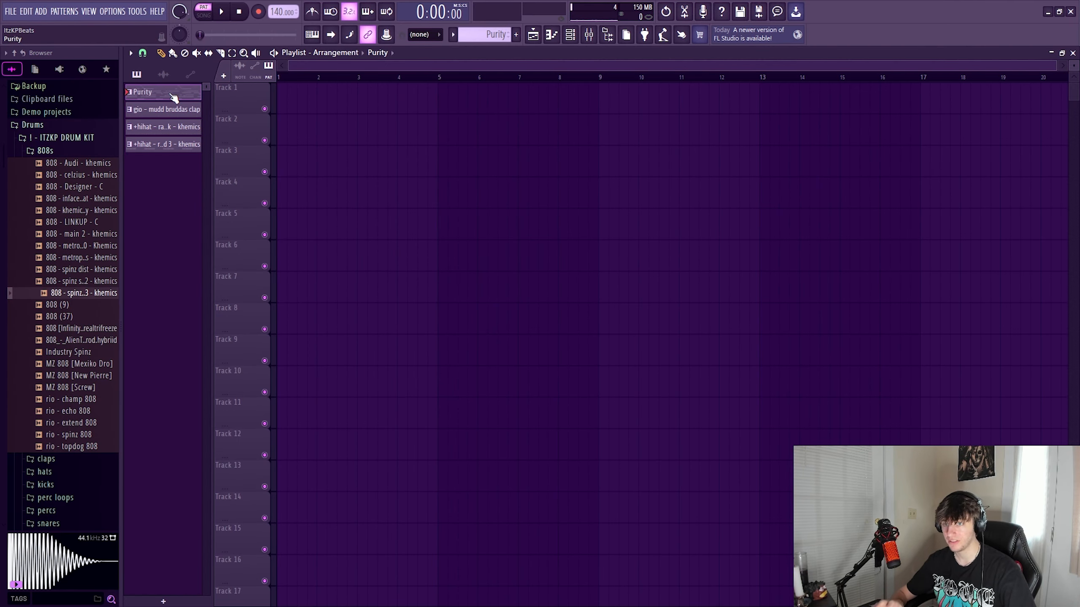
# Step: Place all four patterns together at bar 1 across Tracks 1 to 4 of the playlist
pyautogui.click(166, 146)
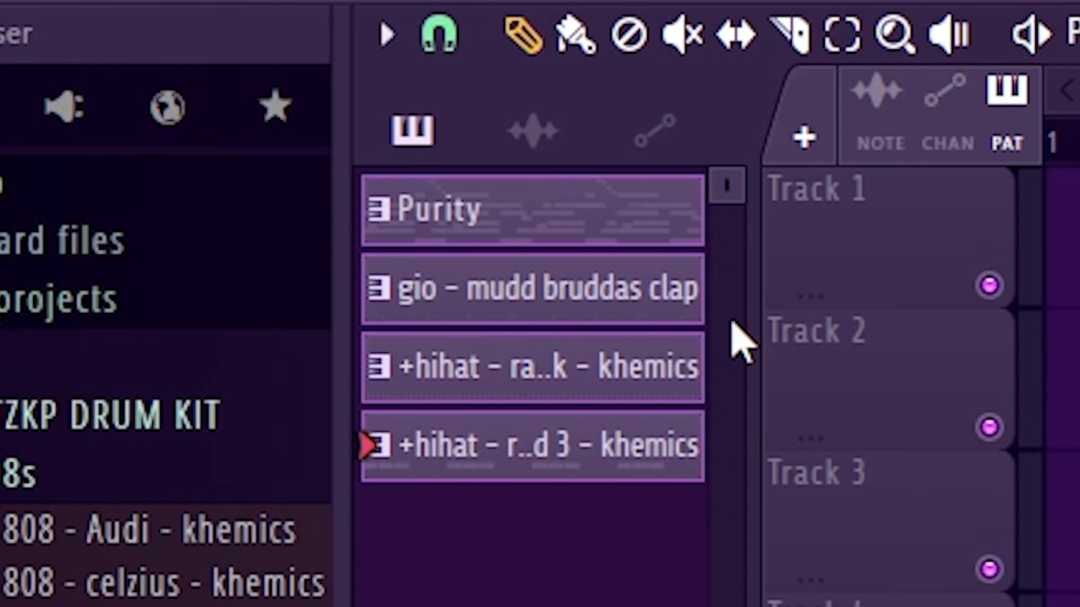
pyautogui.moveTo(505, 236); pyautogui.dragTo(1064, 263)
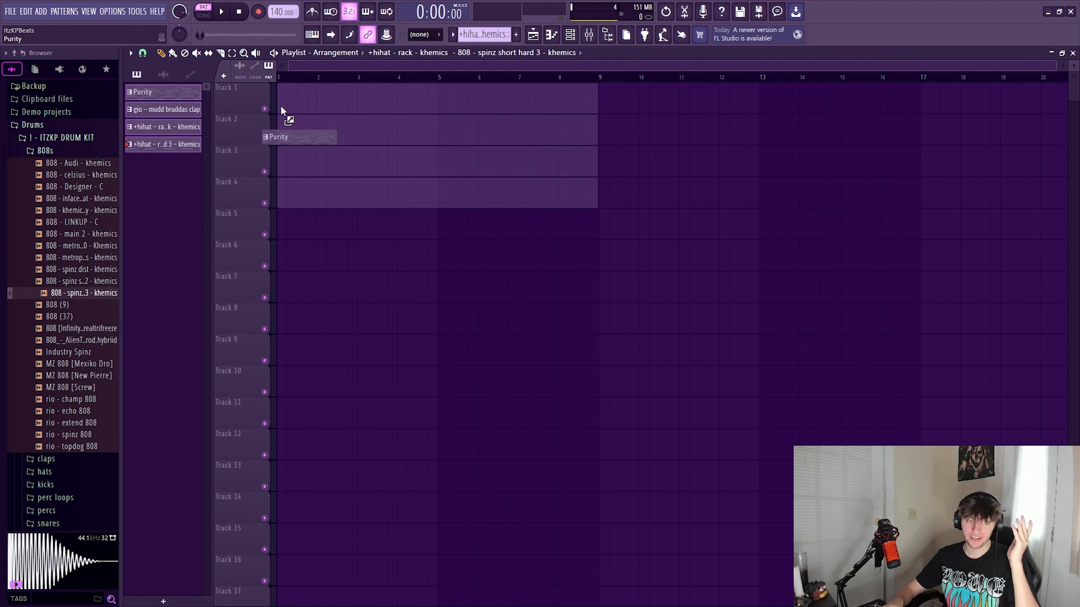
pyautogui.moveTo(281, 108); pyautogui.dragTo(280, 109)
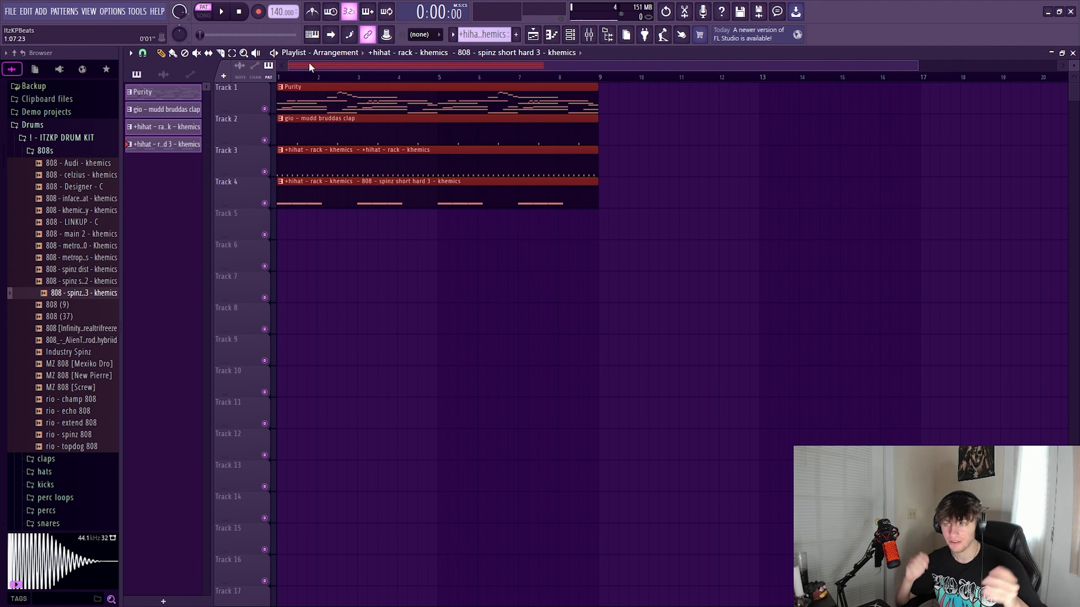
# Step: Place all four patterns together a second time at bar 9, directly after the first set of clips
pyautogui.click(196, 92)
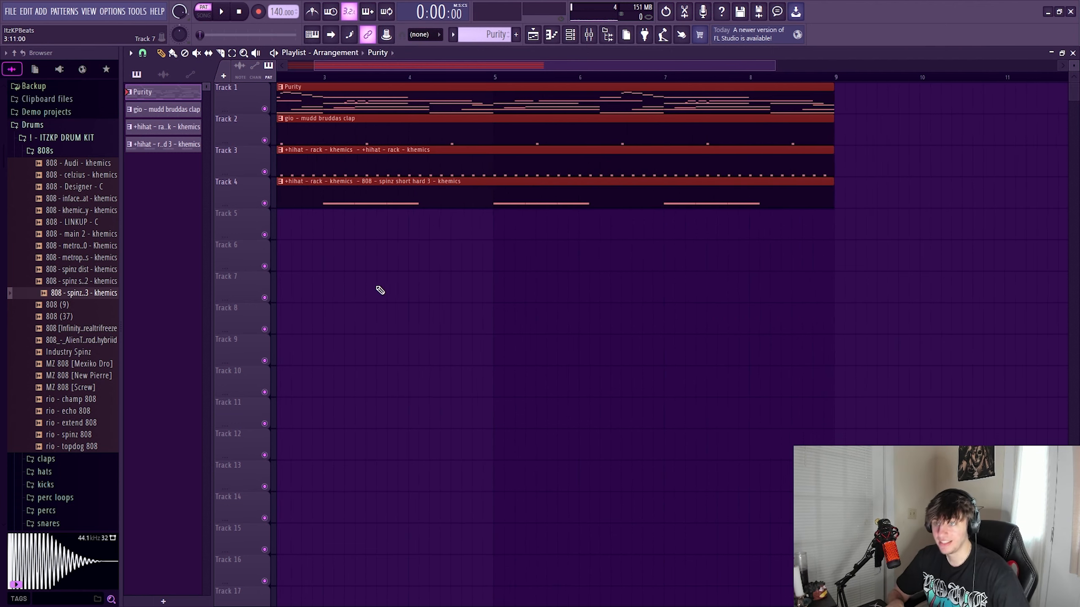
pyautogui.scroll(-5, 378, 290)
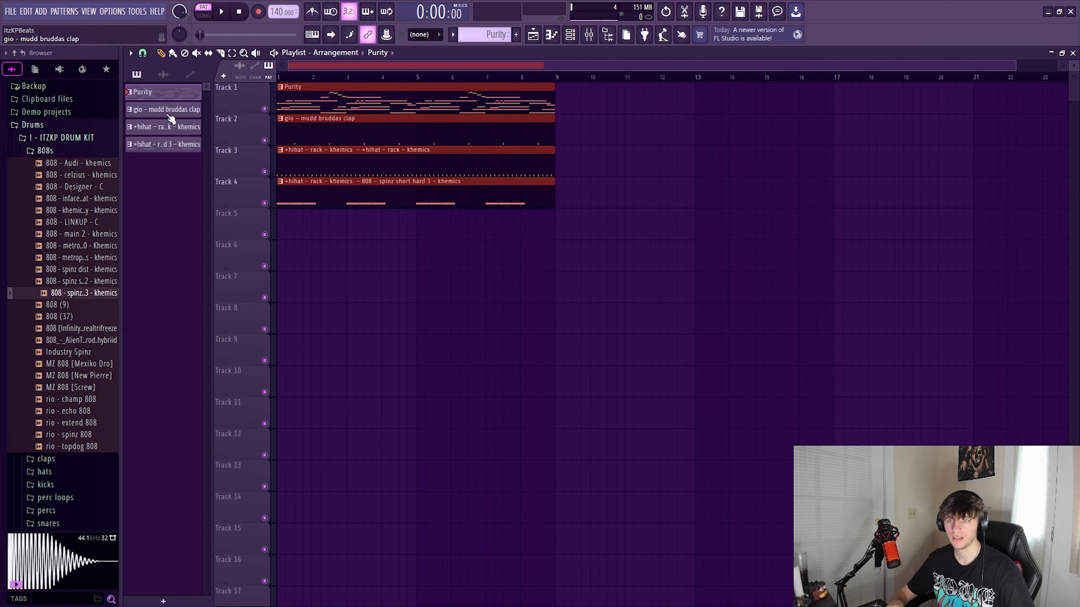
pyautogui.click(163, 144)
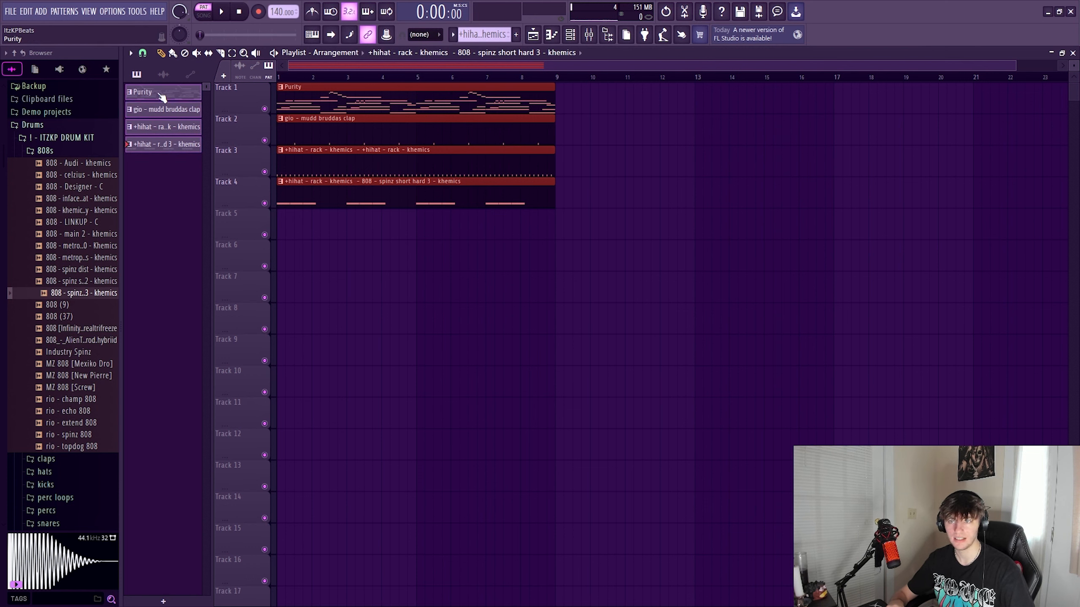
pyautogui.moveTo(159, 94); pyautogui.dragTo(557, 89)
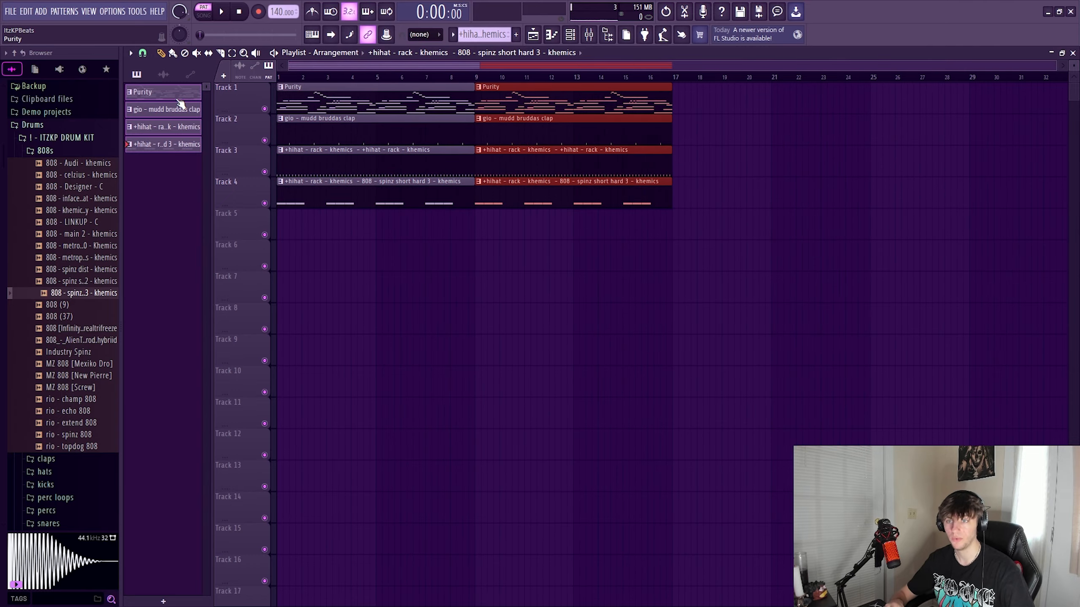
# Step: Make Purity the active pattern and play the arrangement briefly from the start in song mode
pyautogui.click(178, 98)
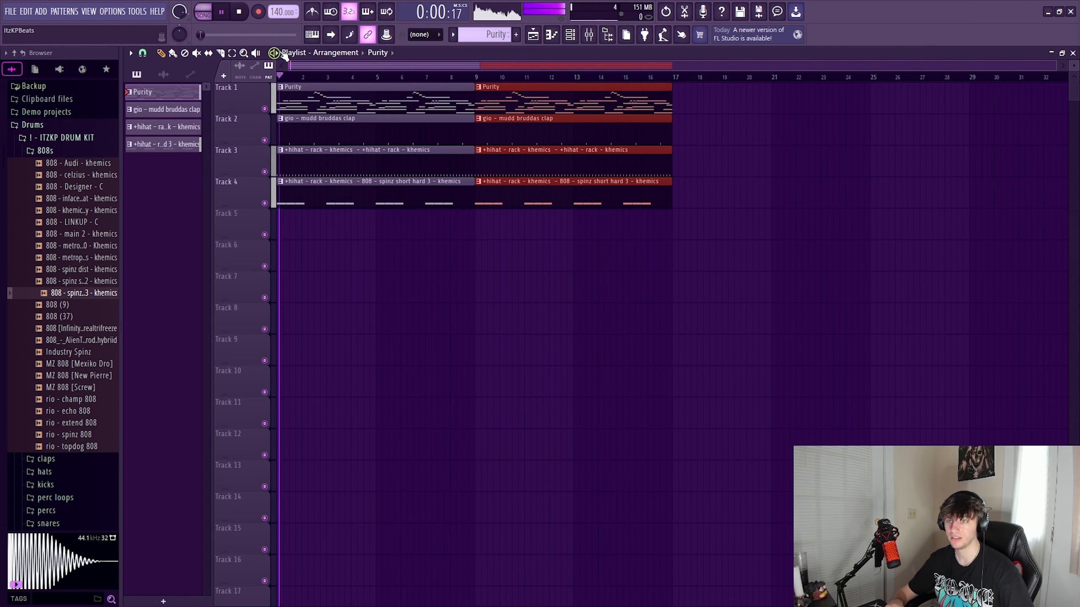
pyautogui.click(281, 51)
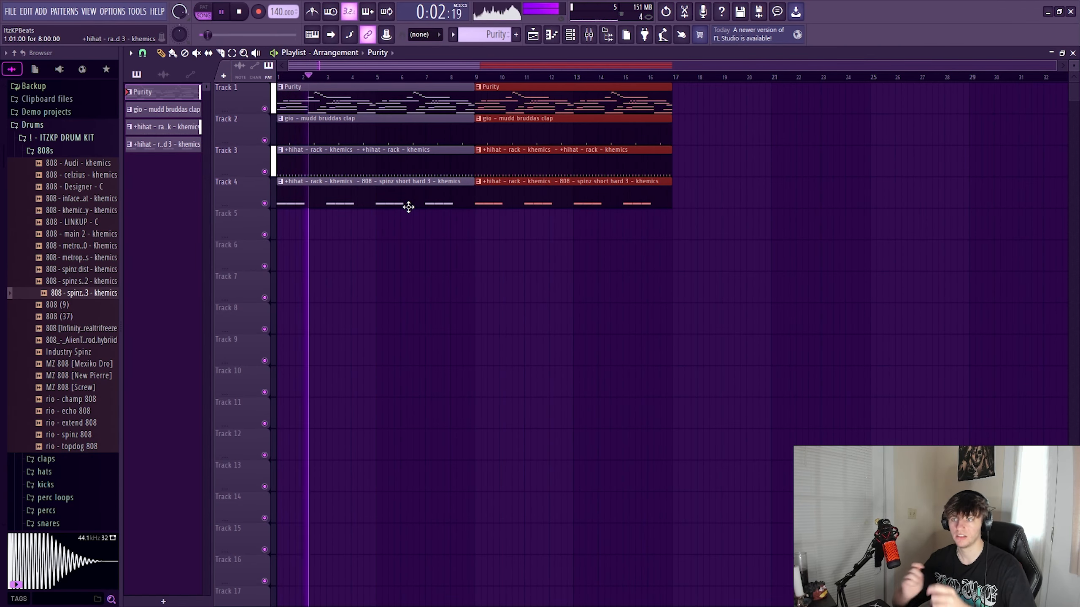
pyautogui.press('space')
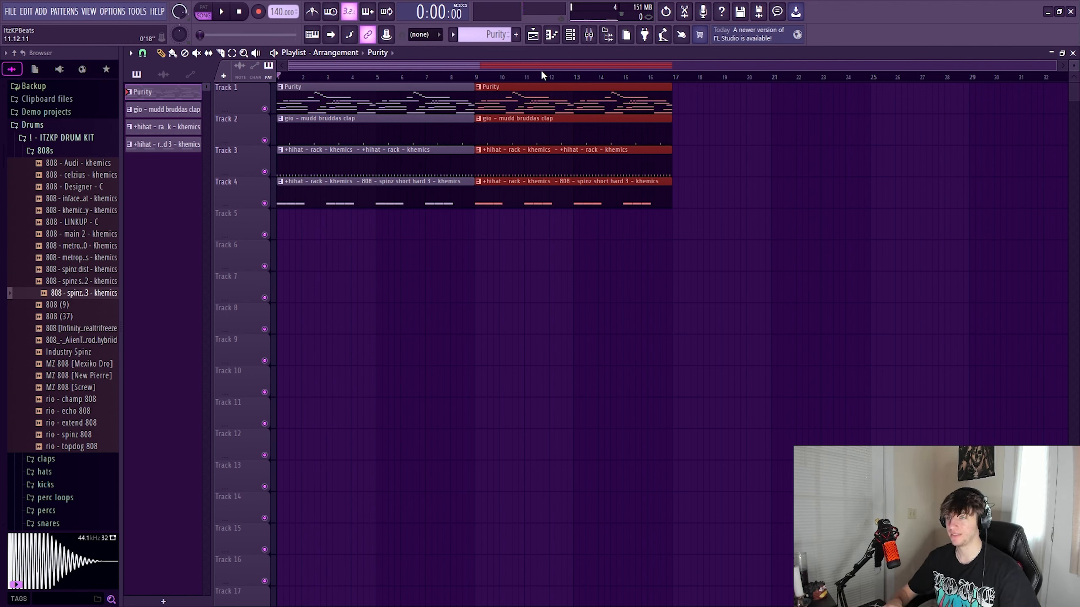
# Step: Duplicate all the playlist clips three times so the arrangement extends to bar 65
pyautogui.hotkey('ctrl', 'a')
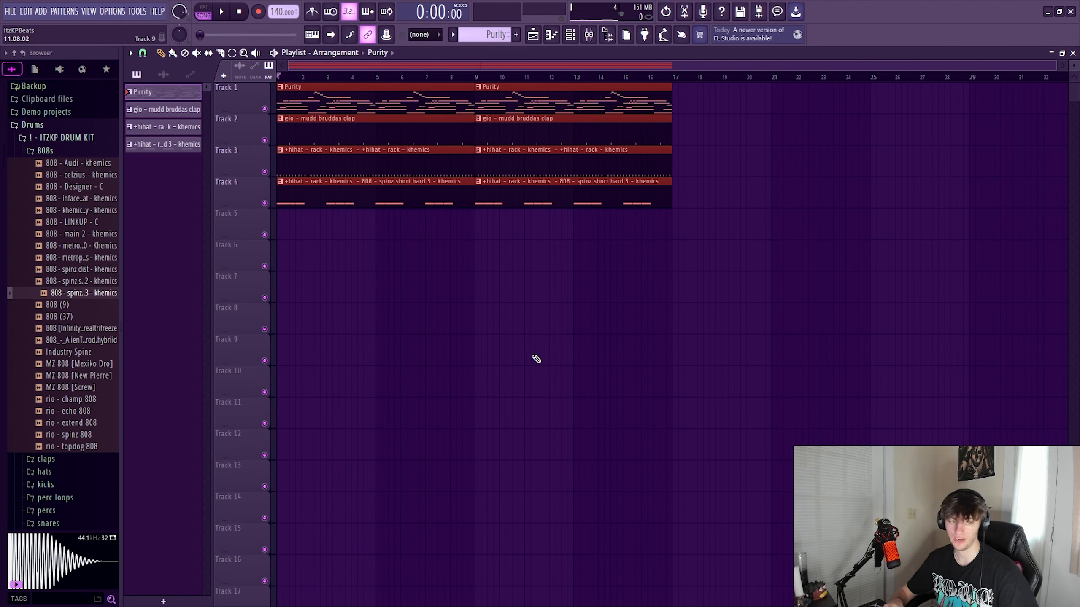
pyautogui.hotkey('ctrl', 'b')
pyautogui.hotkey('ctrl', 'b')
pyautogui.hotkey('ctrl', 'b')
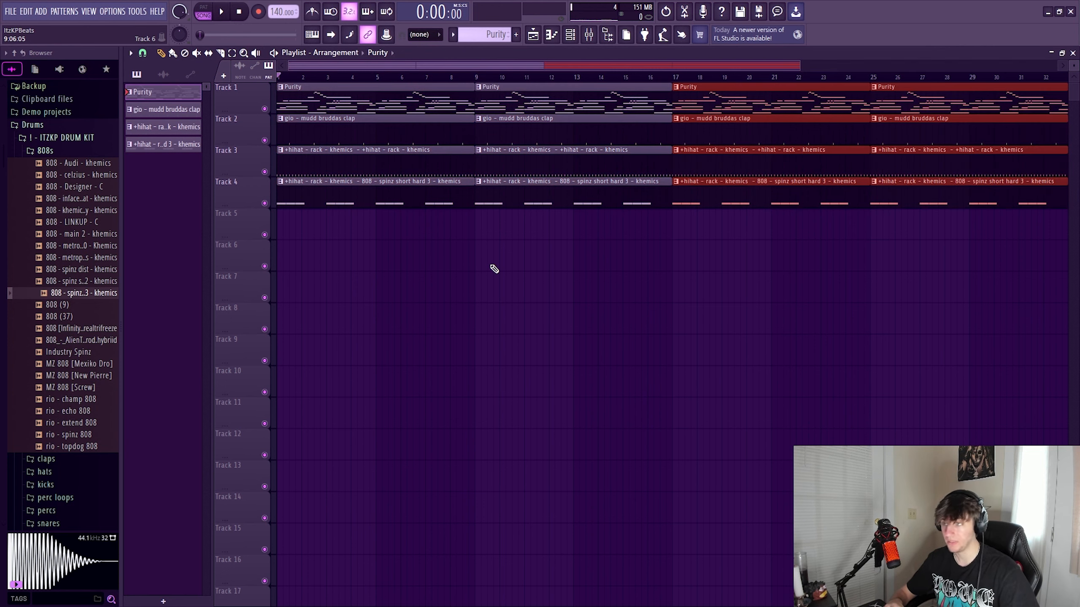
pyautogui.scroll(-3, 496, 405)
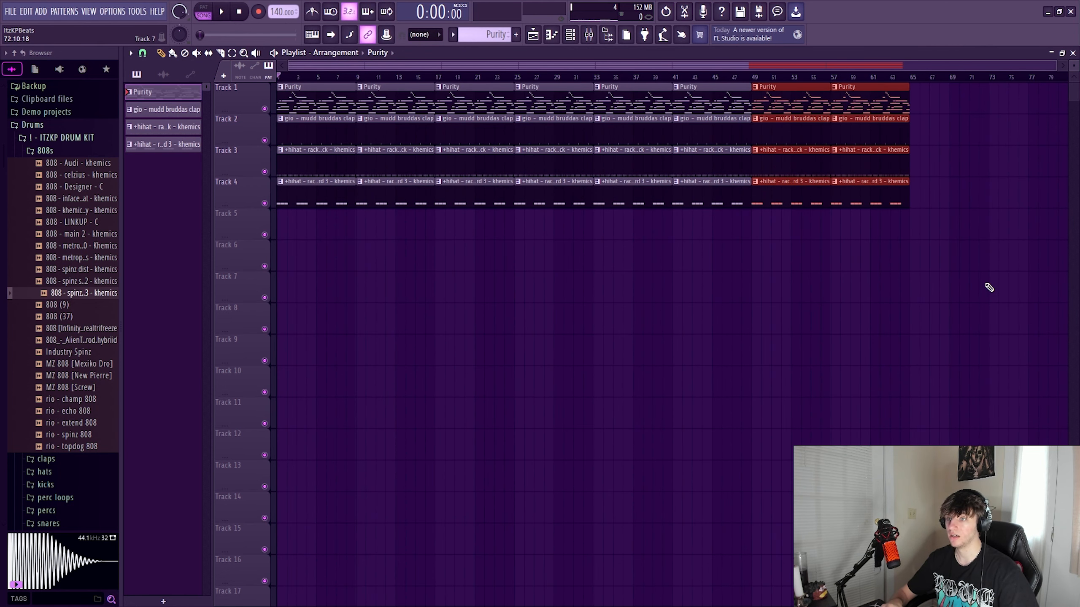
# Step: Delete every clip from bar 17 onward and select the remaining clips in the first 16 bars
pyautogui.moveTo(984, 302); pyautogui.dragTo(455, 3)
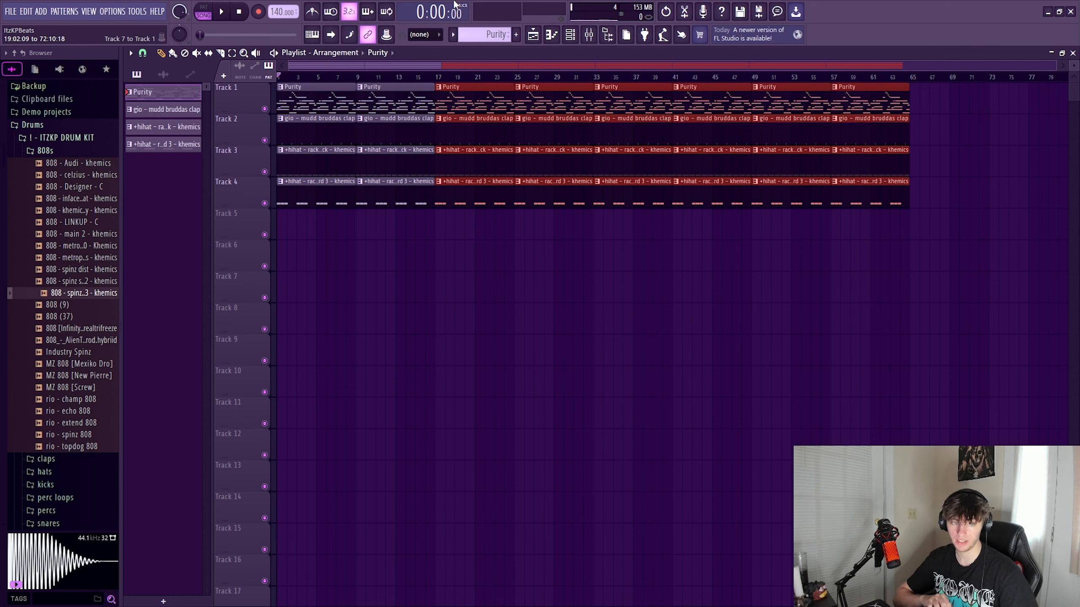
pyautogui.press('Delete')
pyautogui.moveTo(505, 272); pyautogui.dragTo(275, 82)
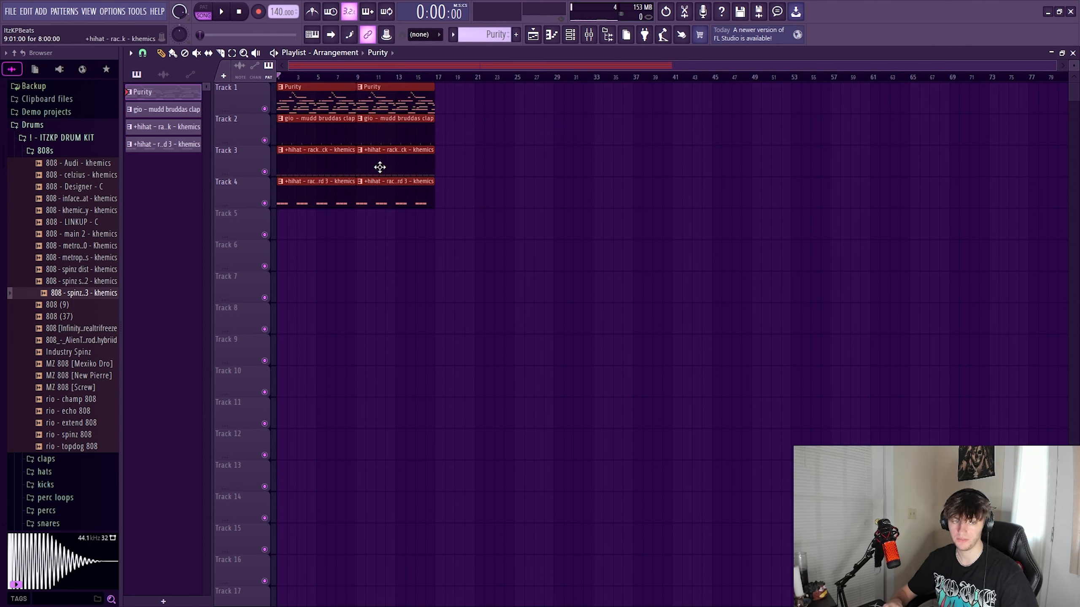
# Step: Cut the half bar before bar 11 from the hi-hat clip and the first beat of bar 9 from all drum clips
pyautogui.scroll(3, 666, 250)
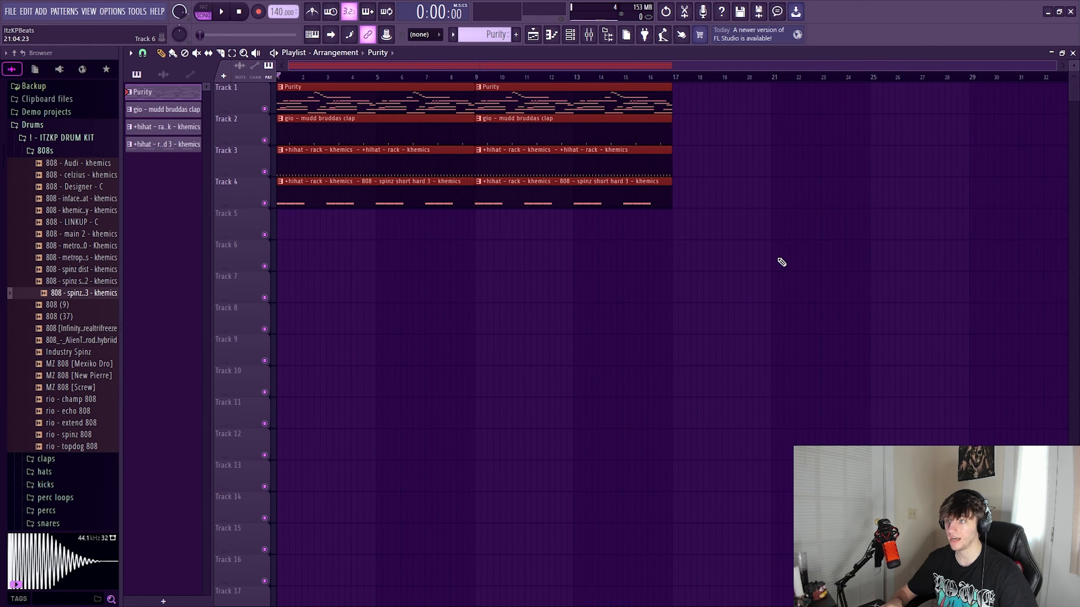
pyautogui.moveTo(778, 267); pyautogui.dragTo(586, 179)
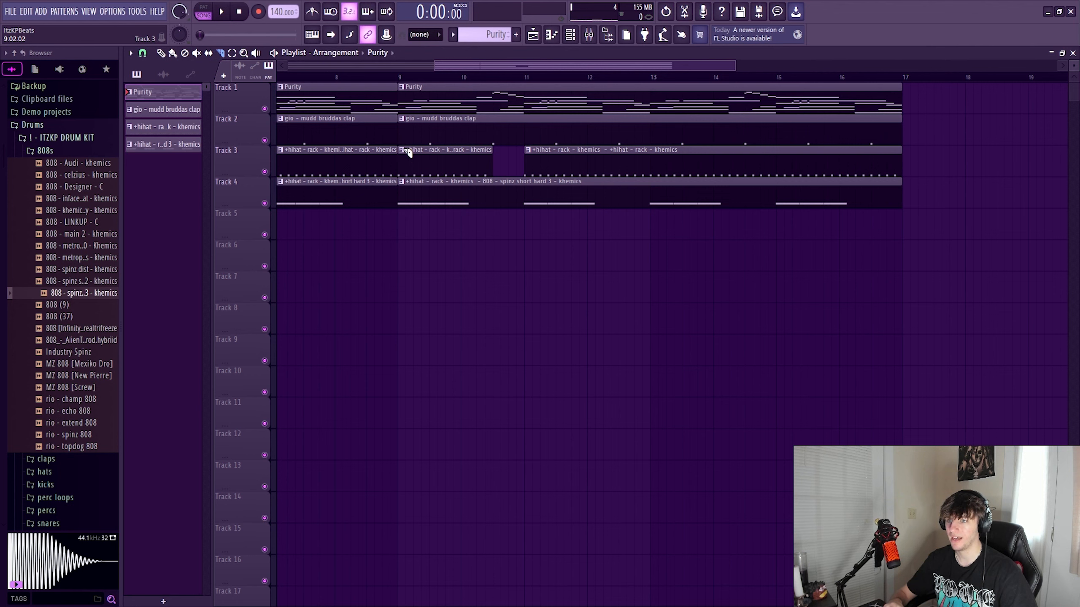
pyautogui.moveTo(414, 164); pyautogui.dragTo(415, 211)
pyautogui.rightClick(409, 196)
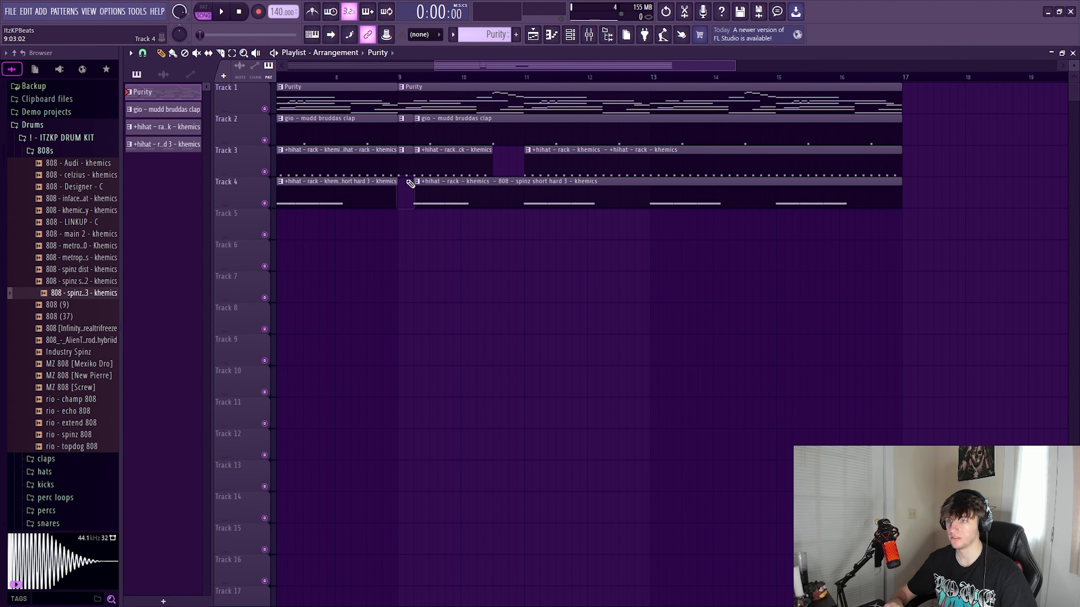
pyautogui.rightClick(408, 164)
pyautogui.rightClick(408, 132)
pyautogui.scroll(-3, 413, 209)
# Step: Duplicate the second section's clap, hi-hat and 808 clips to bar 17 and add a third Purity clip there
pyautogui.moveTo(682, 270); pyautogui.dragTo(458, 116)
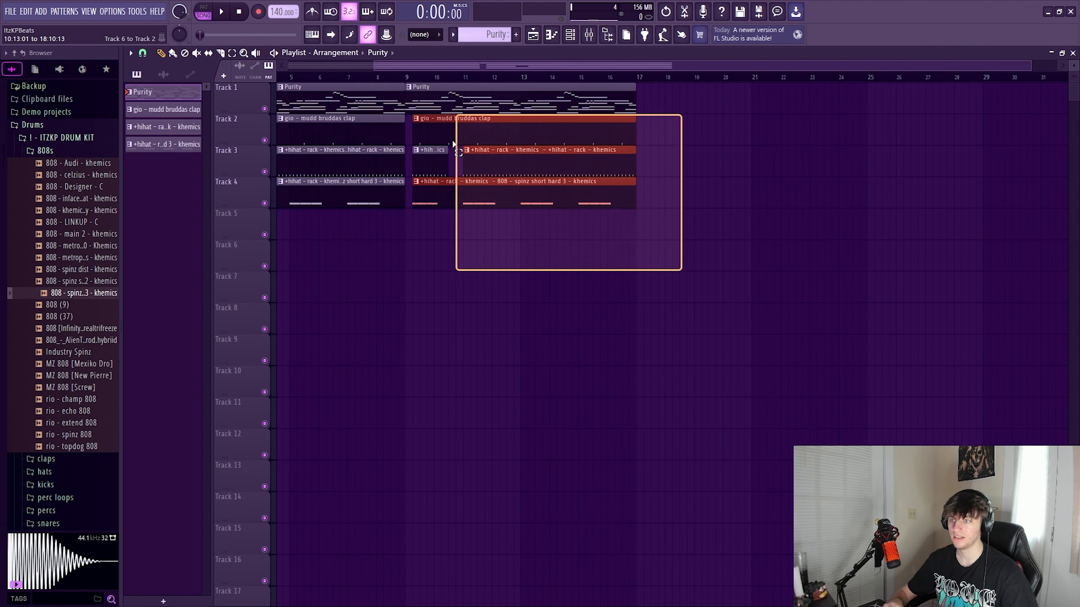
pyautogui.hotkey('ctrl', 'b')
pyautogui.scroll(5, 655, 193)
pyautogui.scroll(-5, 646, 188)
pyautogui.scroll(7, 638, 188)
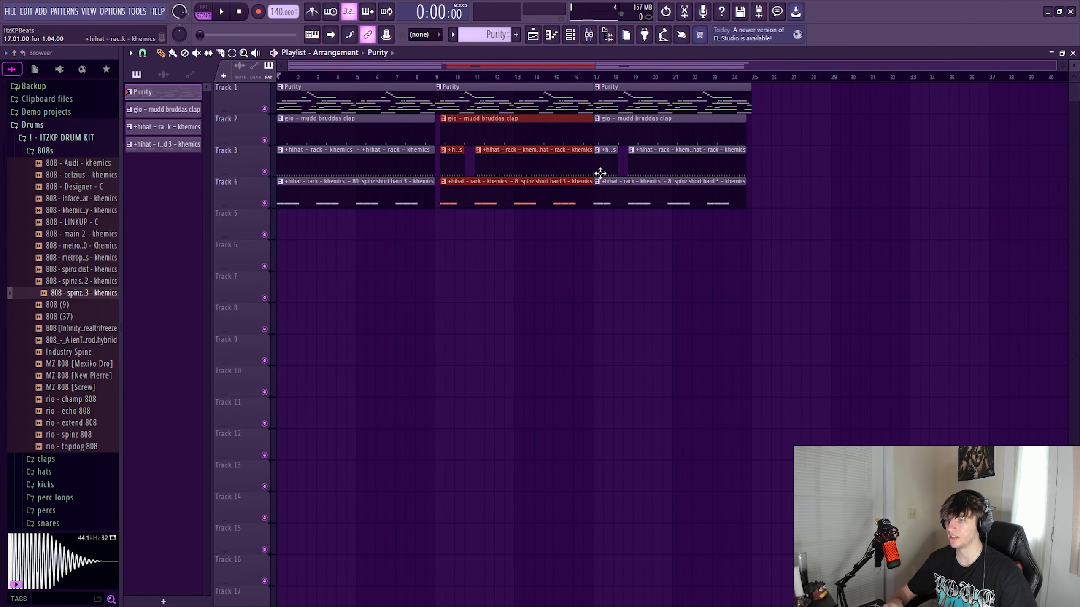
# Step: Delete the duplicated clap, hi-hat and 808 clips from bar 17 onward on Tracks 2 to 4
pyautogui.moveTo(710, 241); pyautogui.dragTo(614, 137)
pyautogui.scroll(3, 600, 134)
pyautogui.press('Delete')
pyautogui.scroll(-3, 565, 294)
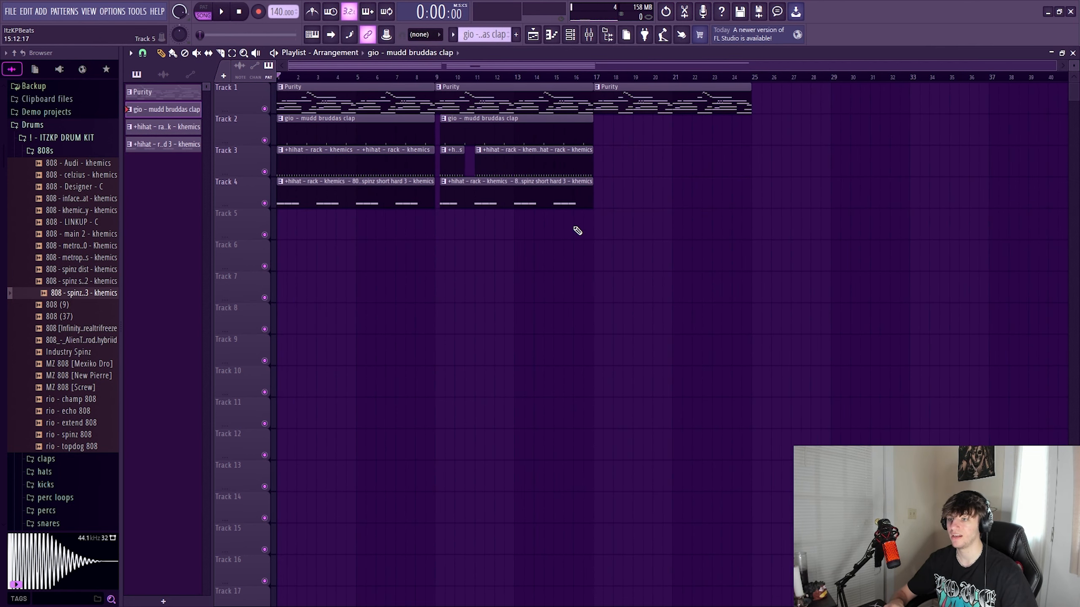
# Step: Copy the second section's drum clips eight bars ahead under the third Purity clip, keeping the one-beat gap at bar 17
pyautogui.moveTo(641, 224); pyautogui.dragTo(453, 132)
pyautogui.scroll(3, 581, 212)
pyautogui.scroll(-1, 581, 212)
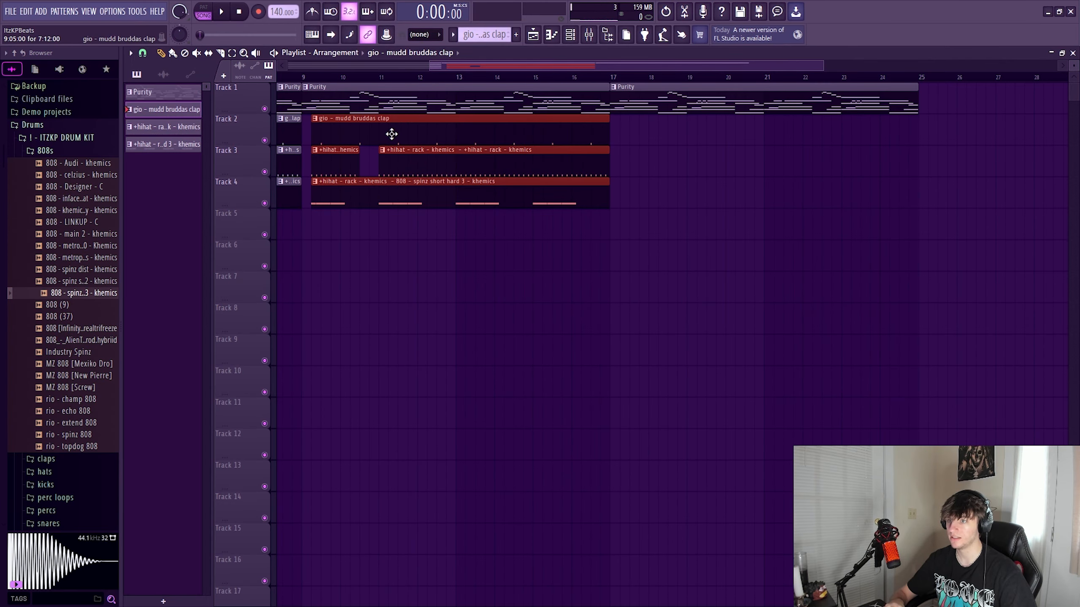
pyautogui.keyDown('shift'); pyautogui.moveTo(392, 134); pyautogui.dragTo(699, 143); pyautogui.keyUp('shift')
pyautogui.keyDown('ctrl'); pyautogui.scroll(-3, 506, 188); pyautogui.keyUp('ctrl')
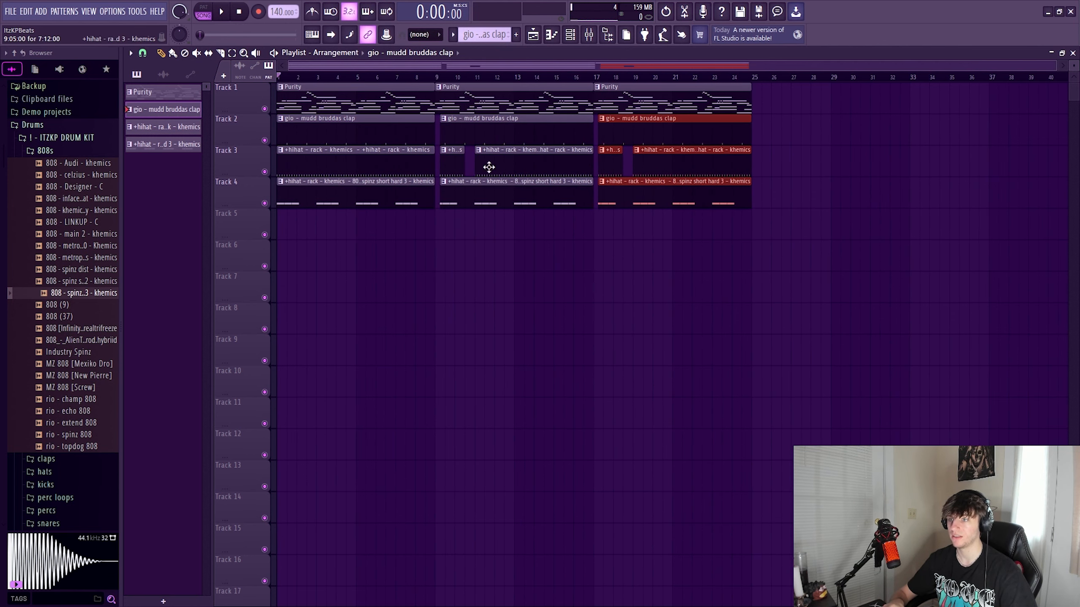
# Step: Play the arrangement from about bar 8 to hear the drum gaps and select the clips from there to bar 25
pyautogui.click(415, 77)
pyautogui.press('space')
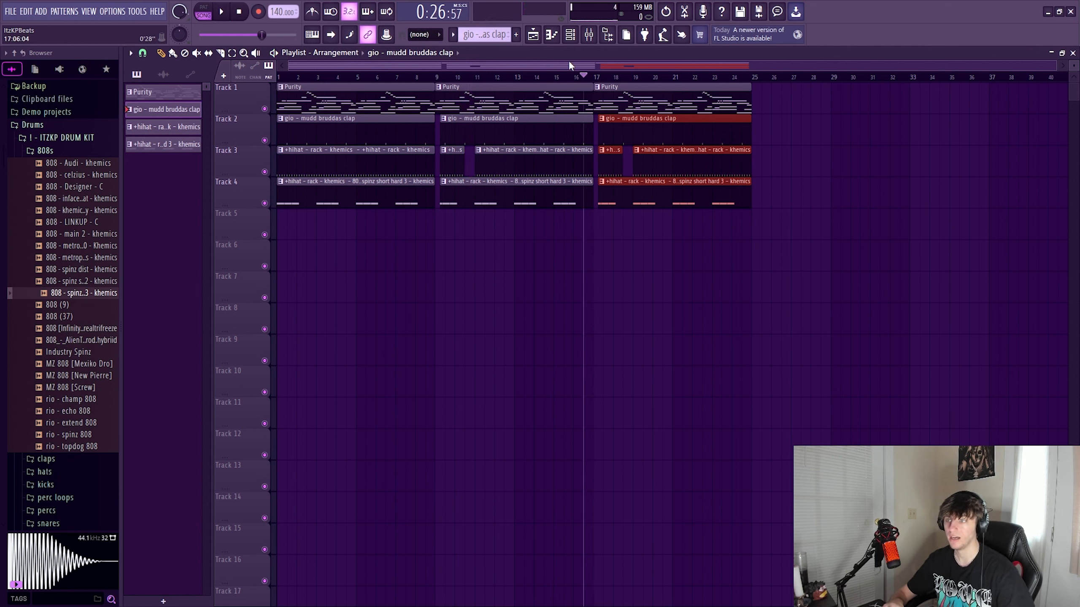
pyautogui.moveTo(756, 251); pyautogui.dragTo(412, 110)
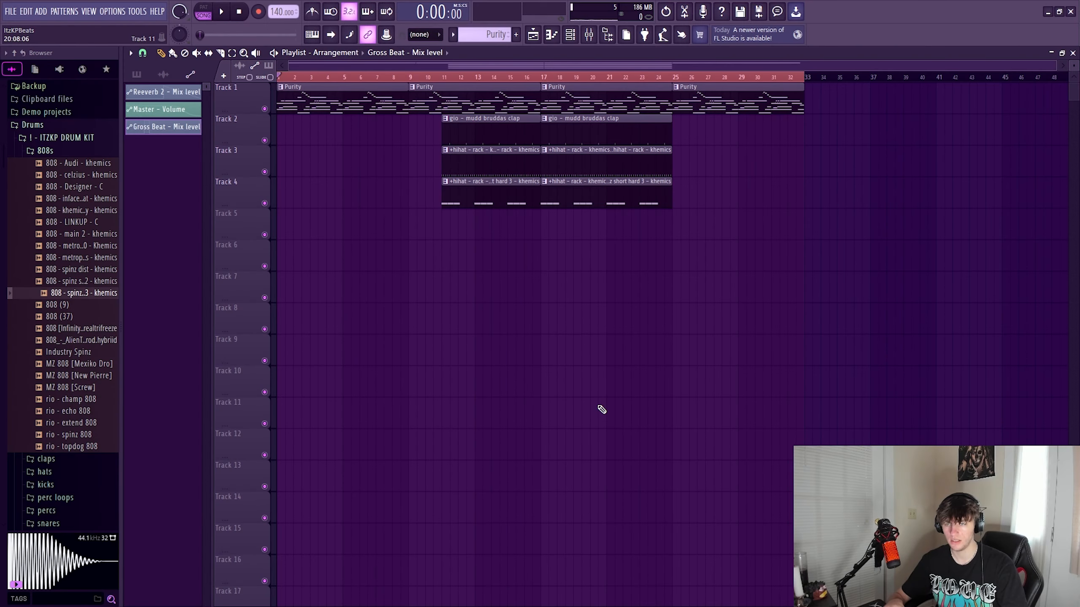
# Step: Undo and redo the clip deletions, ending with the drum and automation clips restored on Tracks 2 to 7
pyautogui.hotkey('ctrl', 'z')
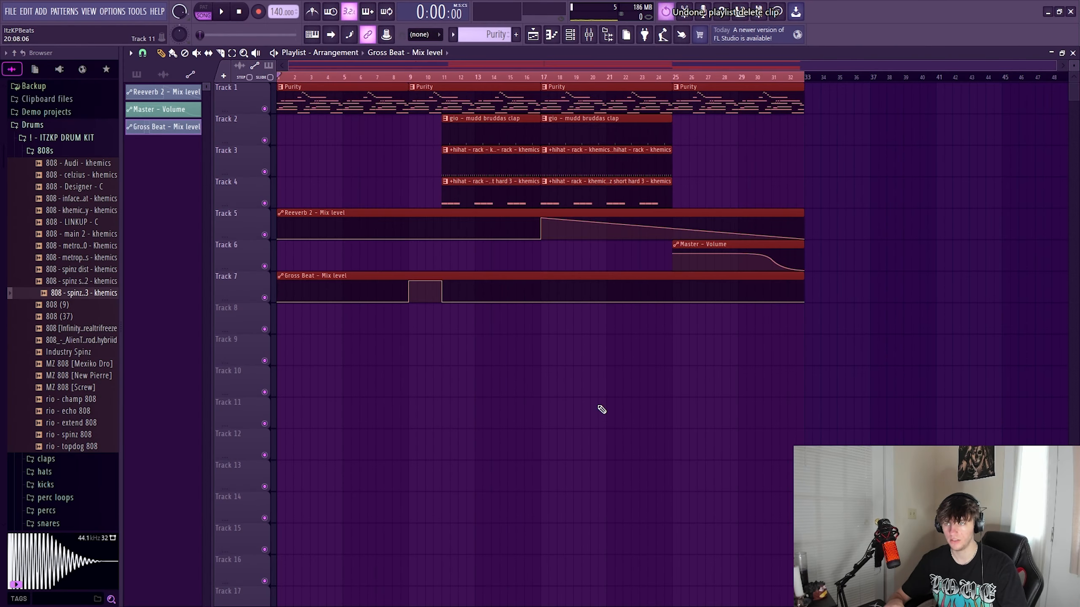
pyautogui.hotkey('ctrl', 'shift', 'z')
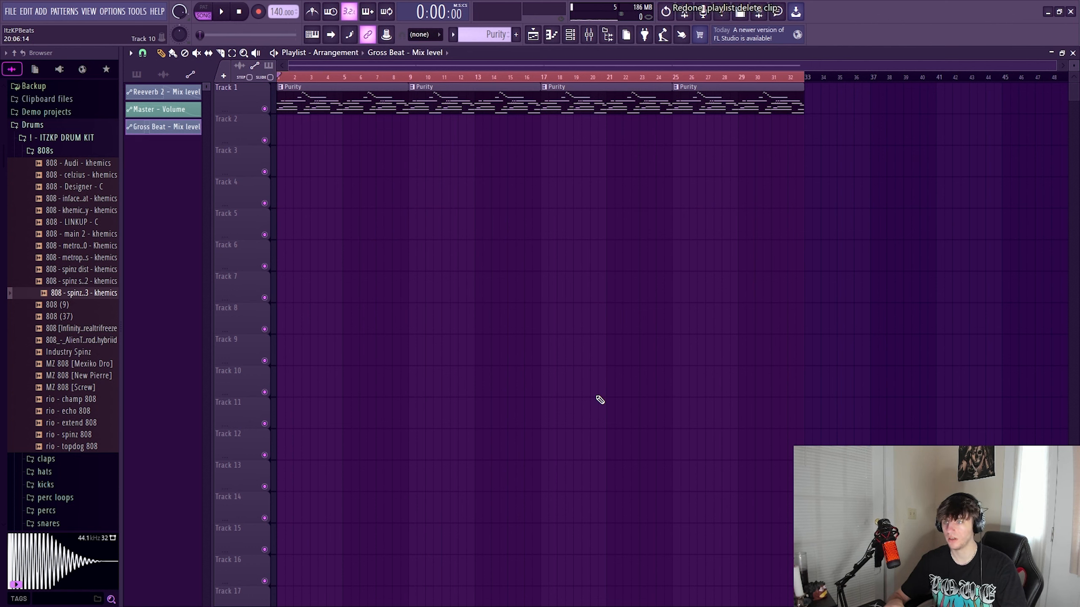
pyautogui.hotkey('ctrl', 'shift', 'z')
pyautogui.hotkey('ctrl', 'z')
pyautogui.hotkey('ctrl', 'z')
pyautogui.hotkey('ctrl', 'z')
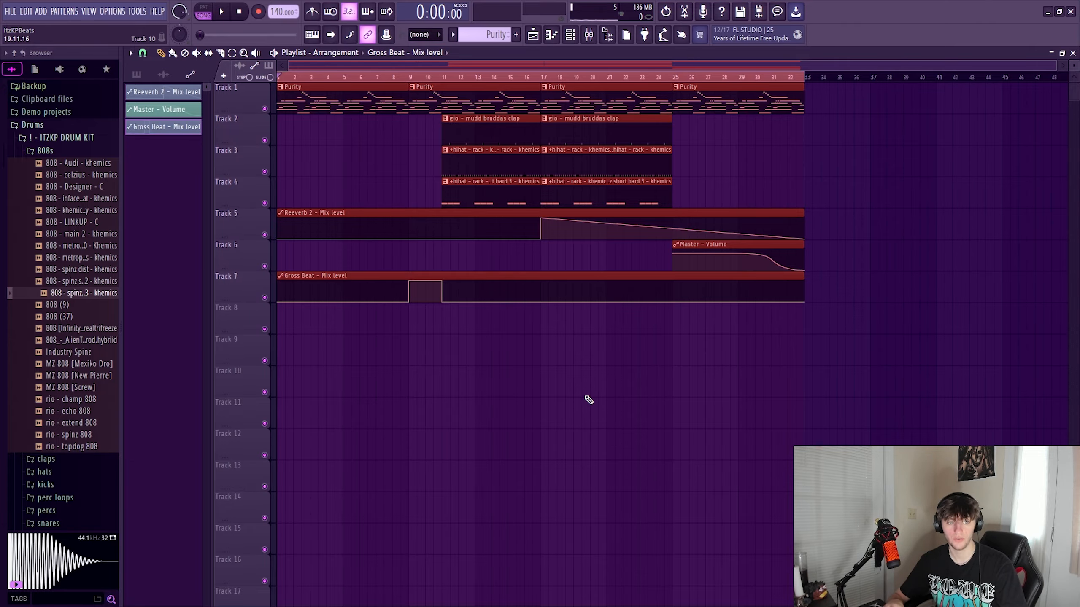
# Step: Render the opening eight bars to the audio file sample tutorial with 512-point sinc resampling
pyautogui.hotkey('ctrl', 'r')
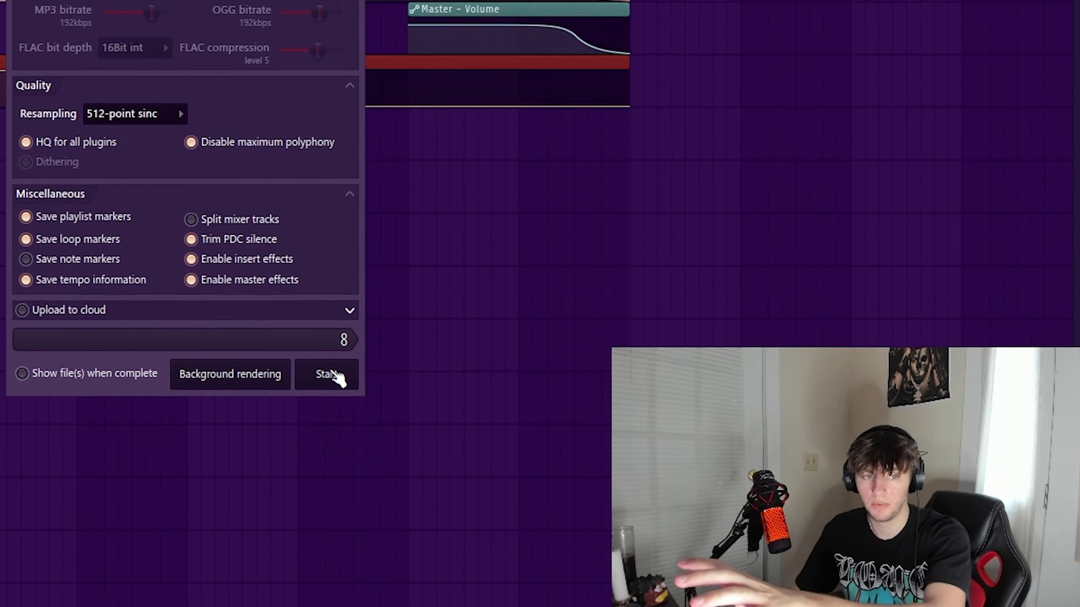
pyautogui.click(332, 374)
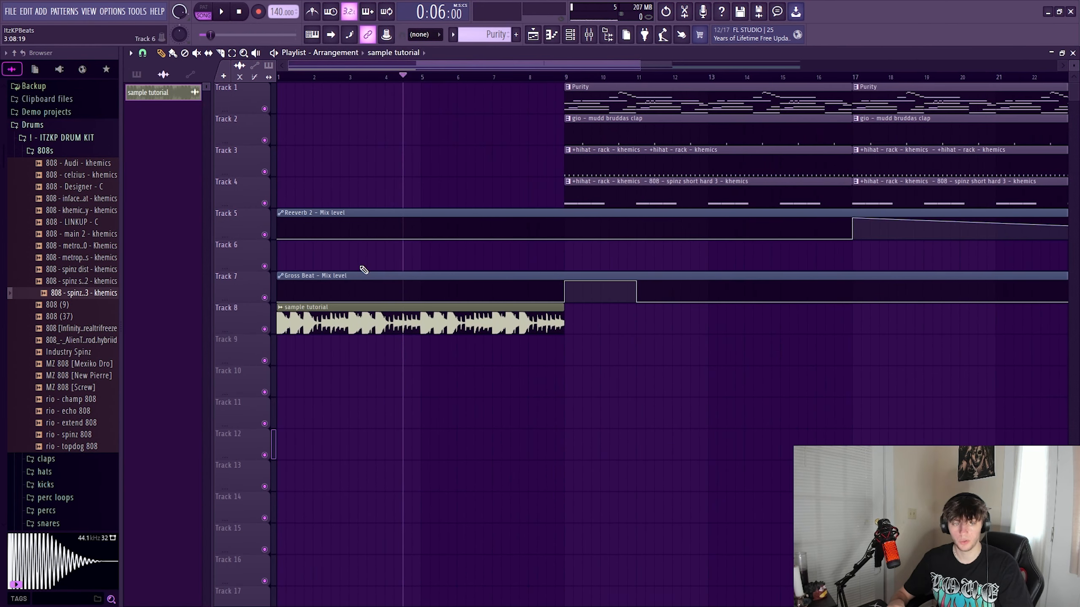
# Step: Reverse the sample tutorial audio on Track 8 and lower its channel volume to about 48% while playing it from the start
pyautogui.doubleClick(399, 324)
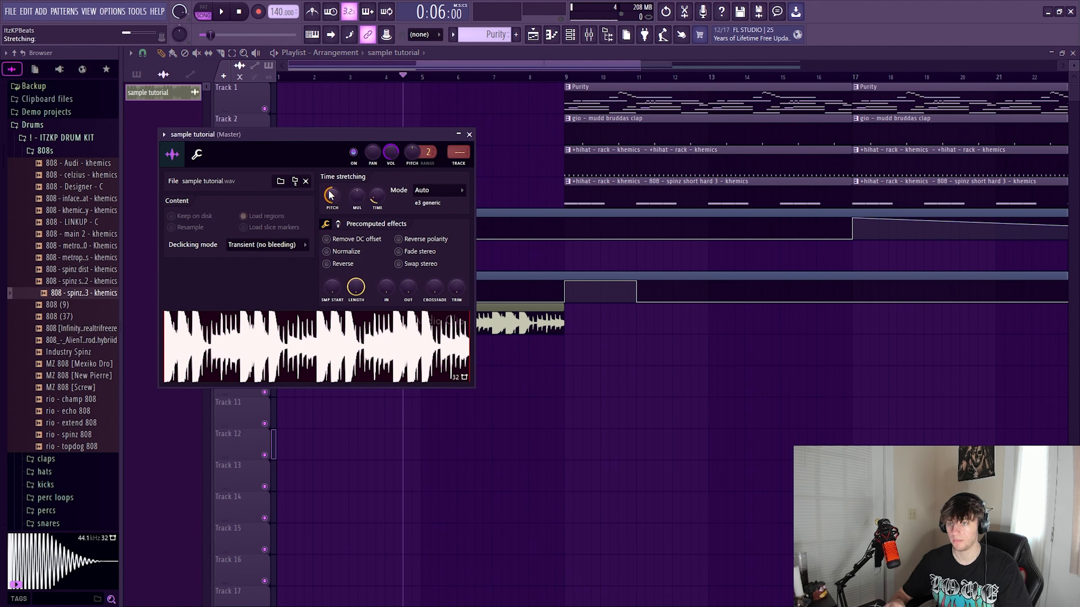
pyautogui.press('space')
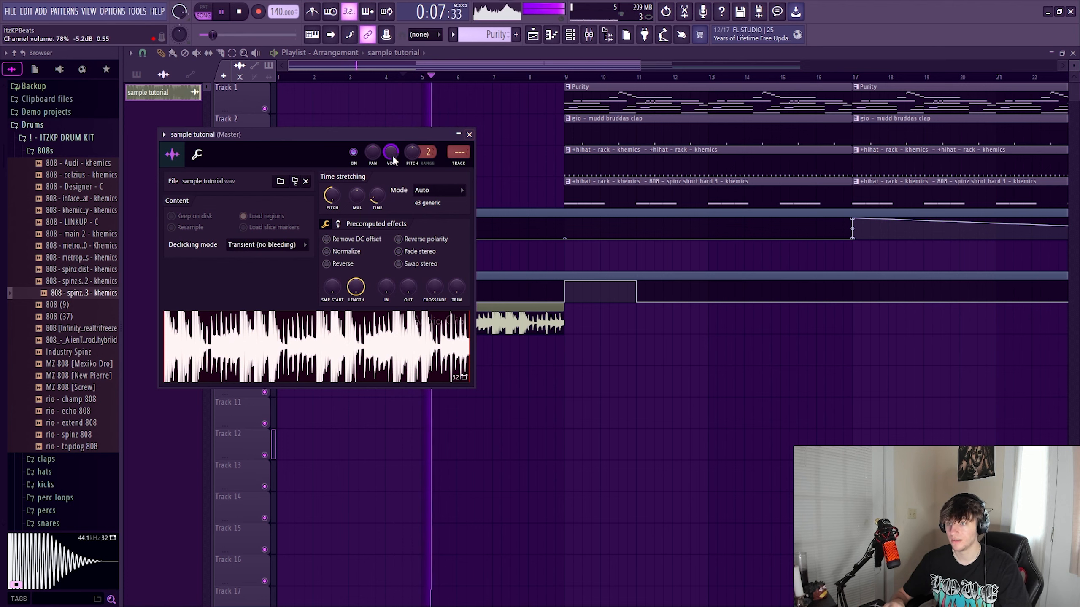
pyautogui.click(470, 135)
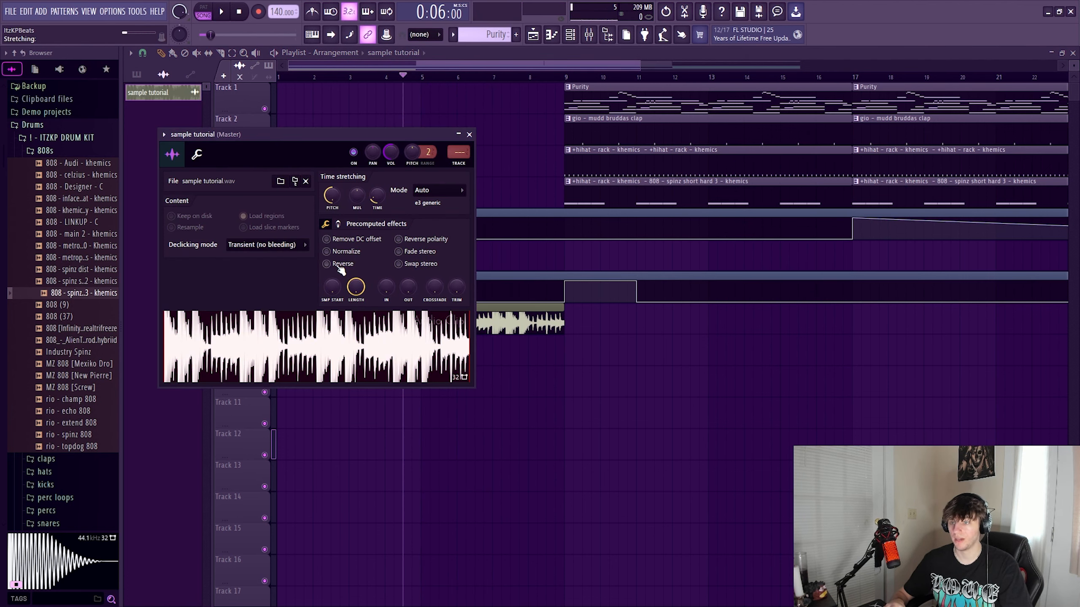
pyautogui.click(338, 266)
pyautogui.click(470, 135)
pyautogui.click(279, 78)
pyautogui.press('space')
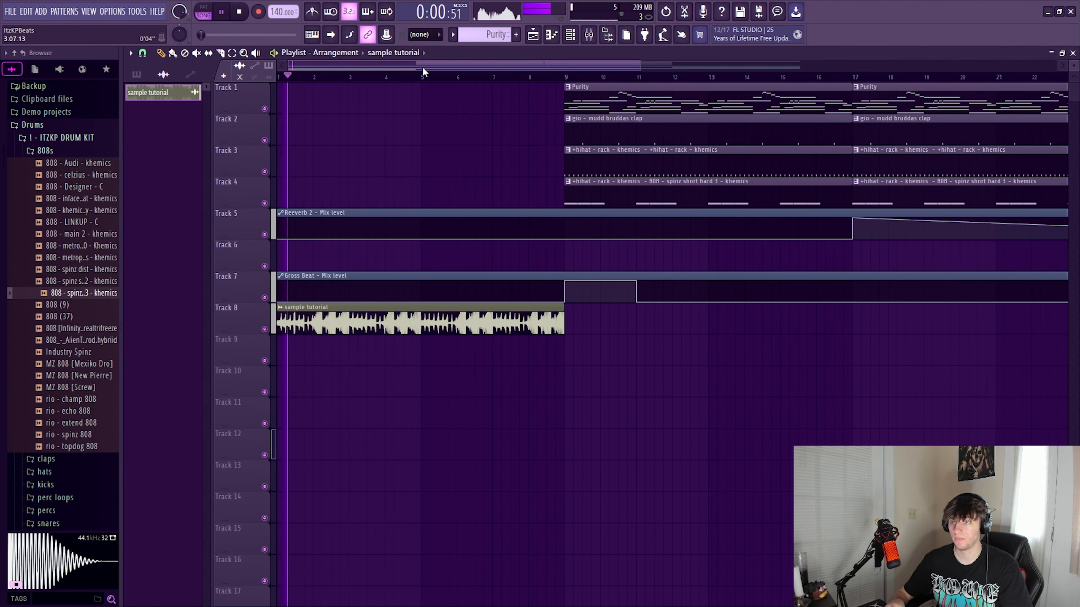
pyautogui.doubleClick(401, 319)
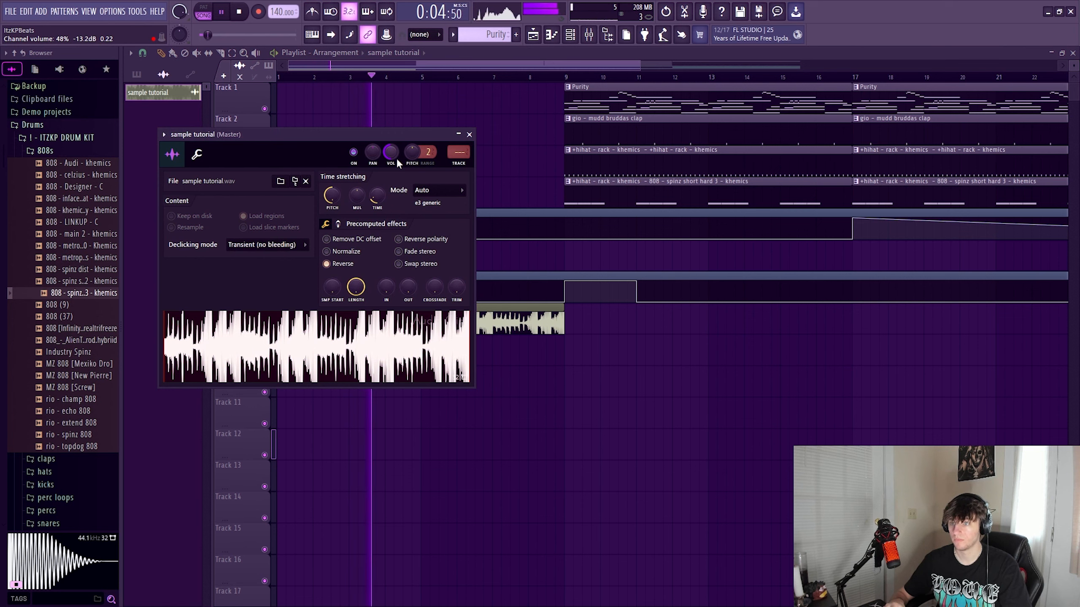
pyautogui.click(470, 134)
# Step: Trim the first clap, hi-hat and 808 clips on Tracks 2 to 4 to start at bar 11, and play the arrangement through that entry
pyautogui.scroll(-3, 464, 162)
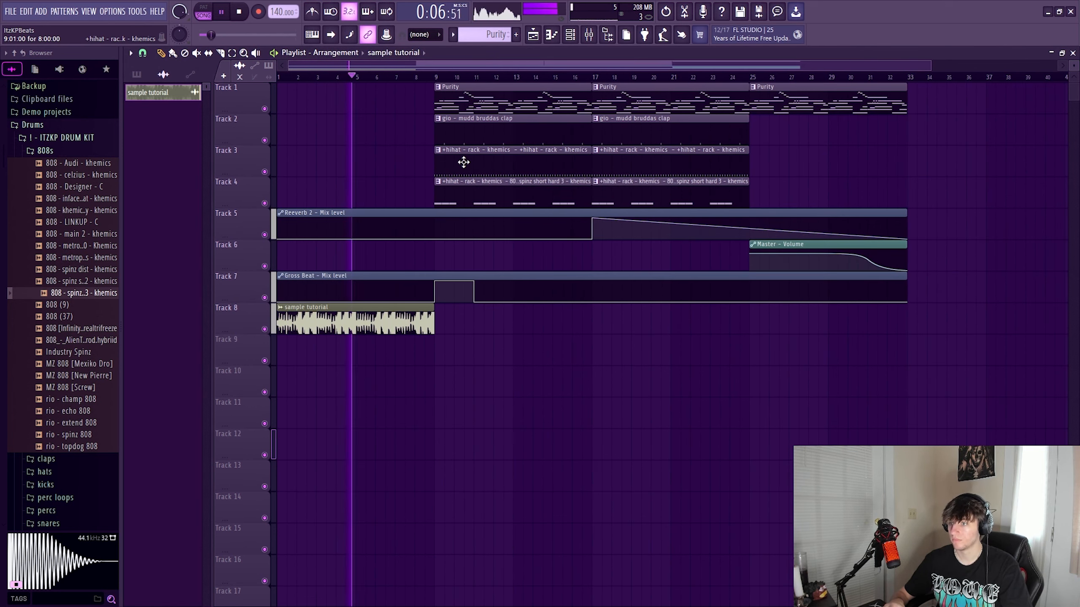
pyautogui.click(449, 147)
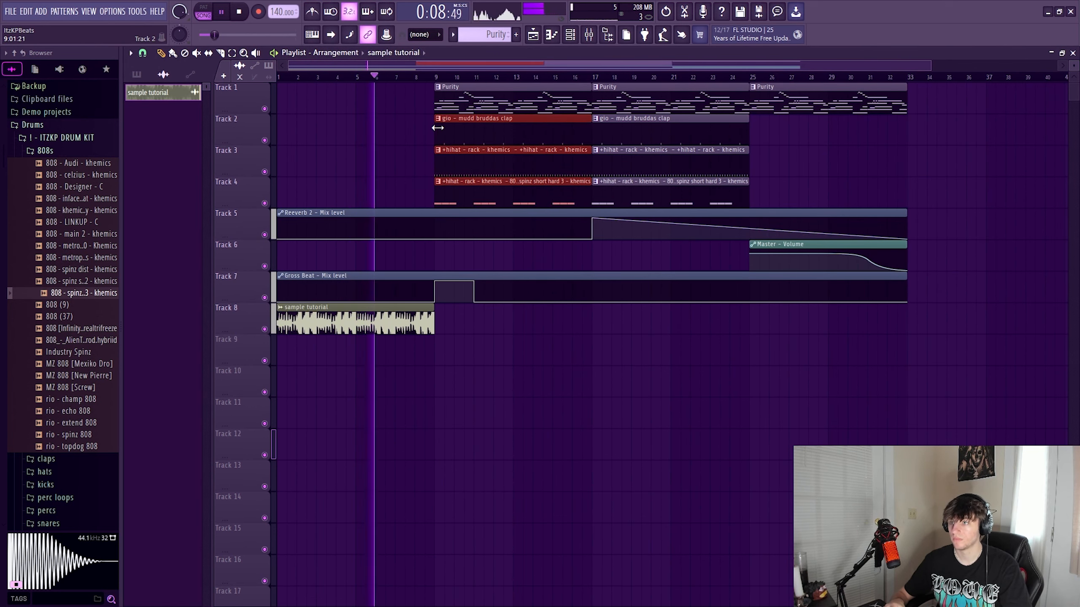
pyautogui.moveTo(438, 128); pyautogui.dragTo(475, 127)
pyautogui.scroll(-2, 425, 157)
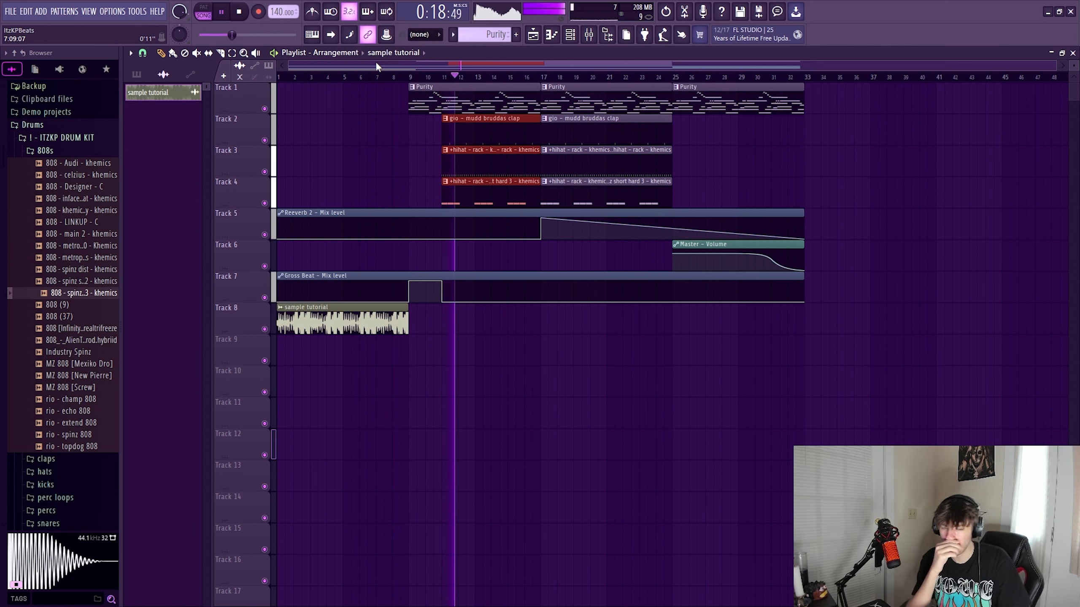
pyautogui.press('space')
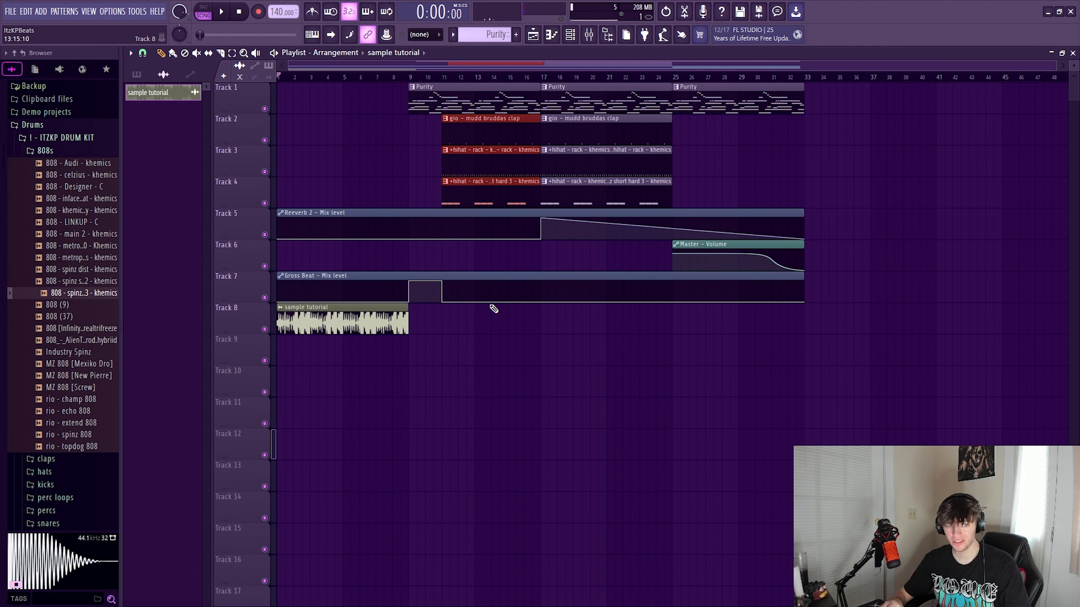
# Step: Select the entire 32-bar arrangement and set up its MP3 render with 512-point sinc resampling
pyautogui.hotkey('ctrl', 'a')
pyautogui.hotkey('ctrl', 'shift', 'r')
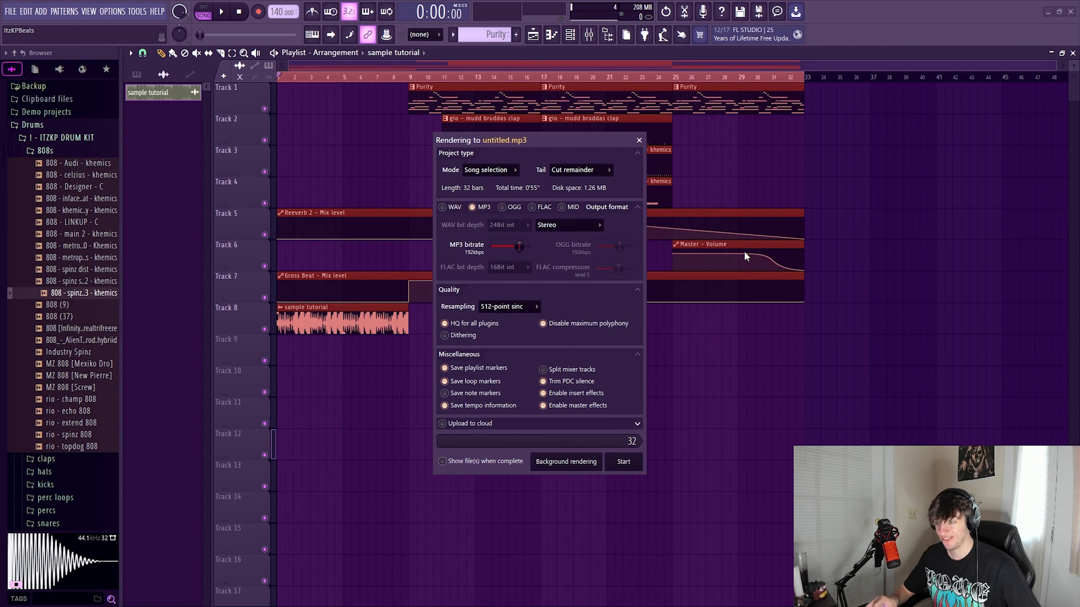
pyautogui.click(485, 307)
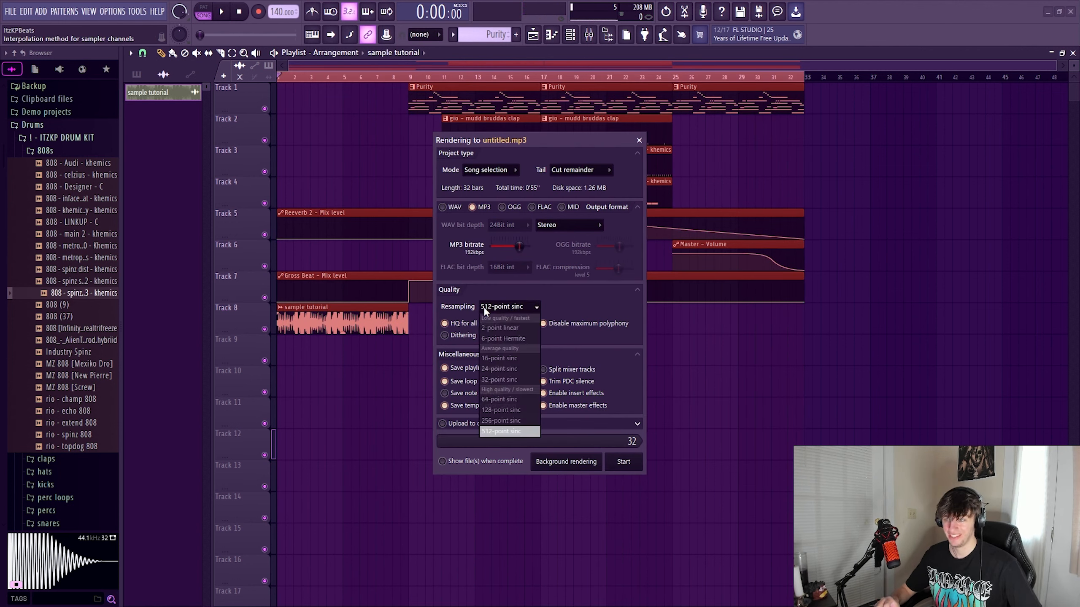
pyautogui.click(485, 431)
pyautogui.click(517, 310)
pyautogui.click(517, 310)
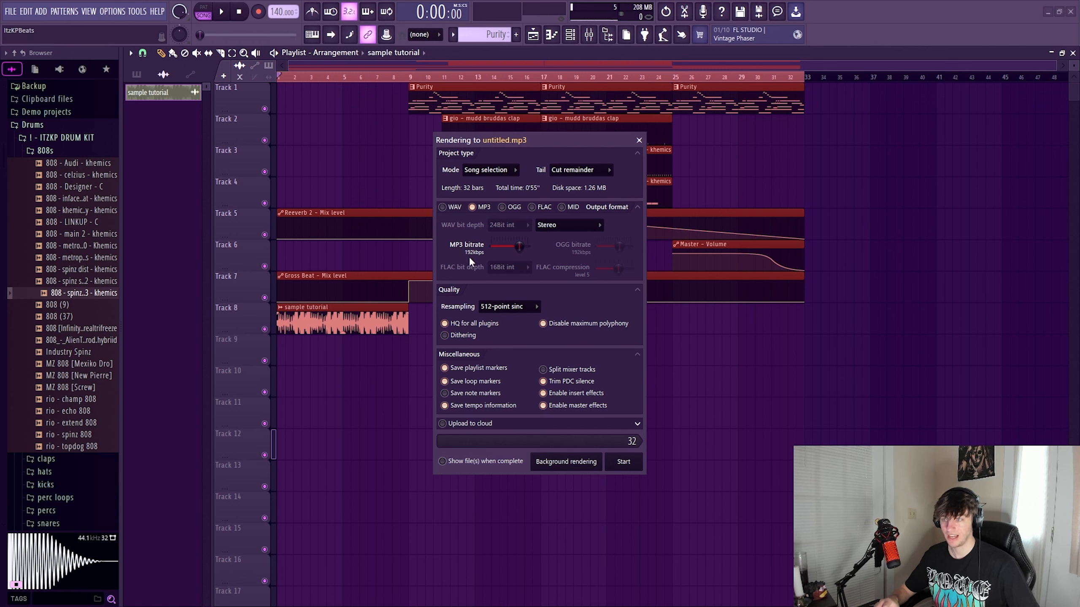